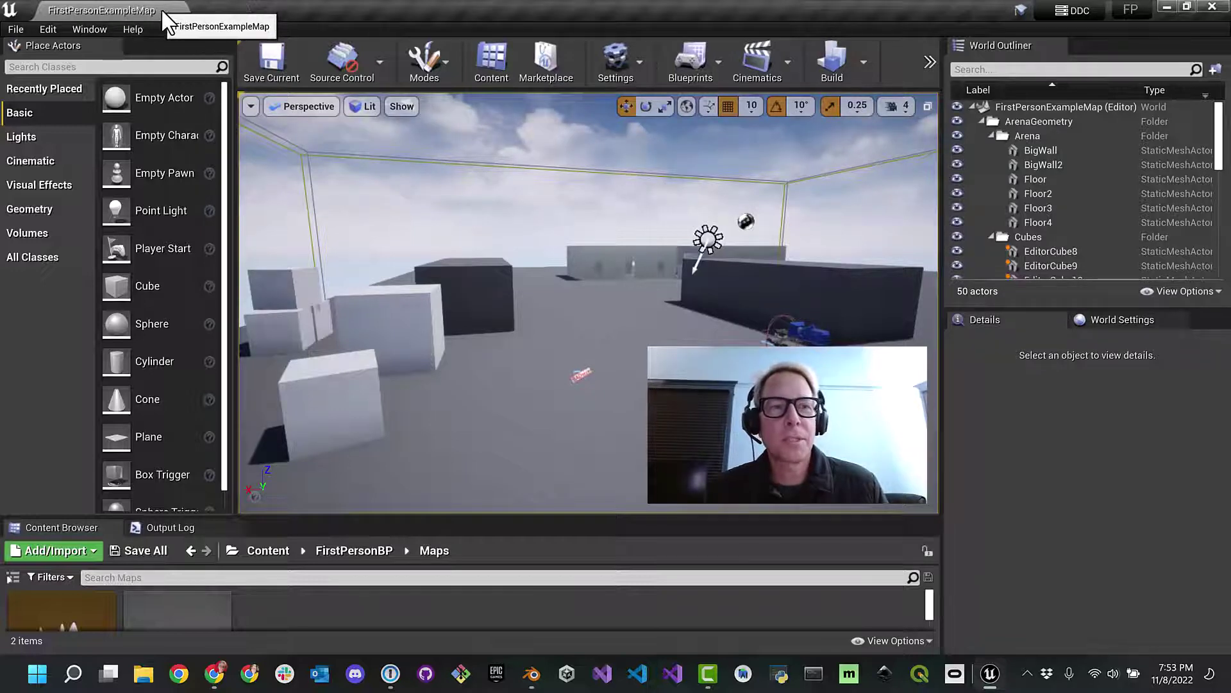
# Step: Close the FP project and switch to the Epic Games Launcher's engine and project library
pyautogui.moveTo(611, 217)
pyautogui.mouseDown(button='right')
pyautogui.moveTo(611, 228)
pyautogui.moveTo(601, 193)
pyautogui.moveTo(667, 190)
pyautogui.moveTo(638, 202)
pyautogui.moveTo(651, 200)
pyautogui.moveTo(642, 188)
pyautogui.moveTo(613, 220)
pyautogui.mouseUp(button='right')
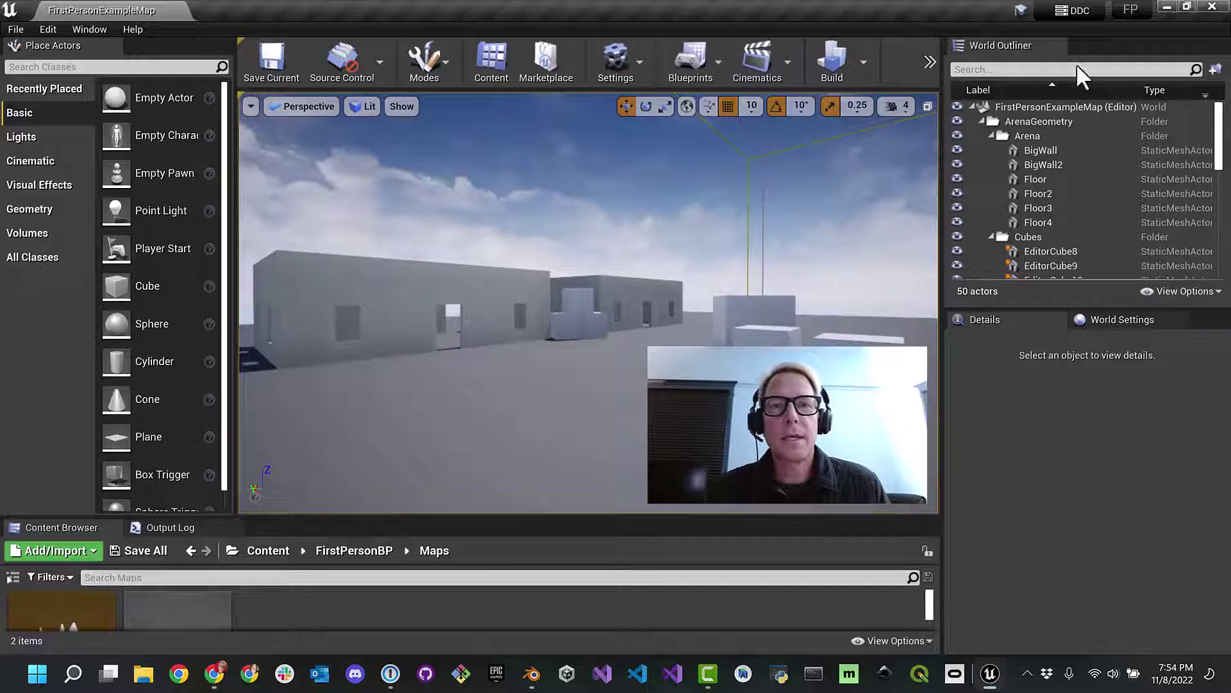
pyautogui.click(1209, 10)
pyautogui.hotkey('alt', 'Tab')
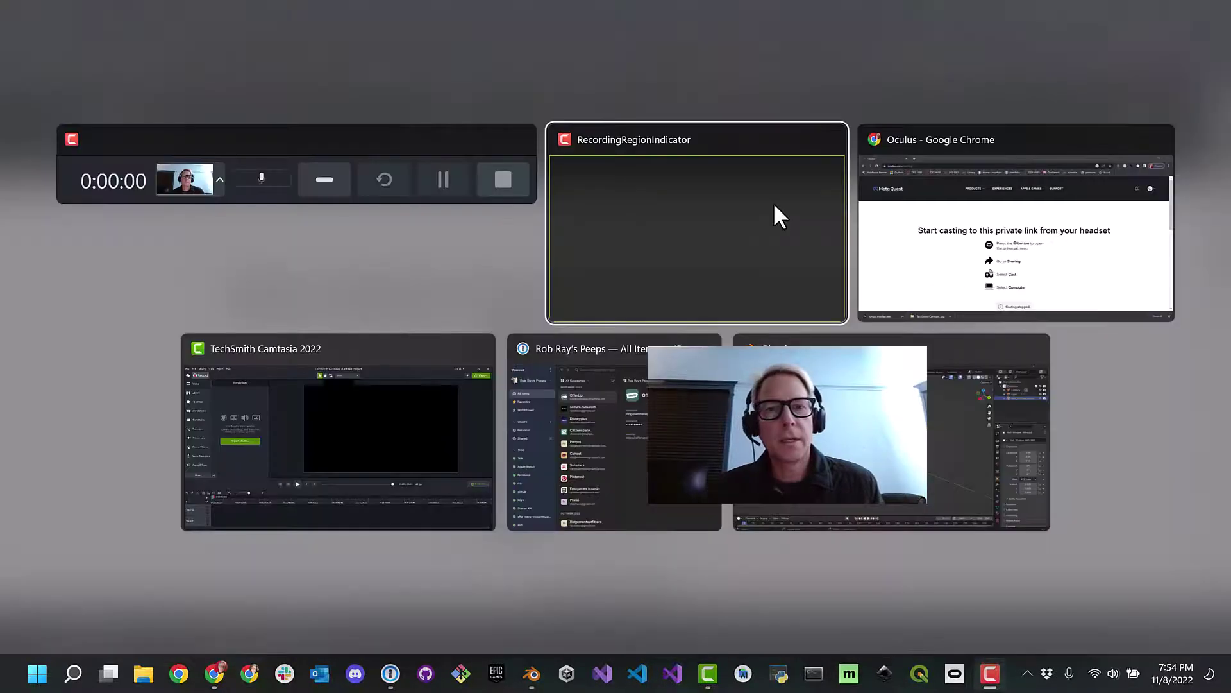
pyautogui.press('Tab')
pyautogui.press('Tab')
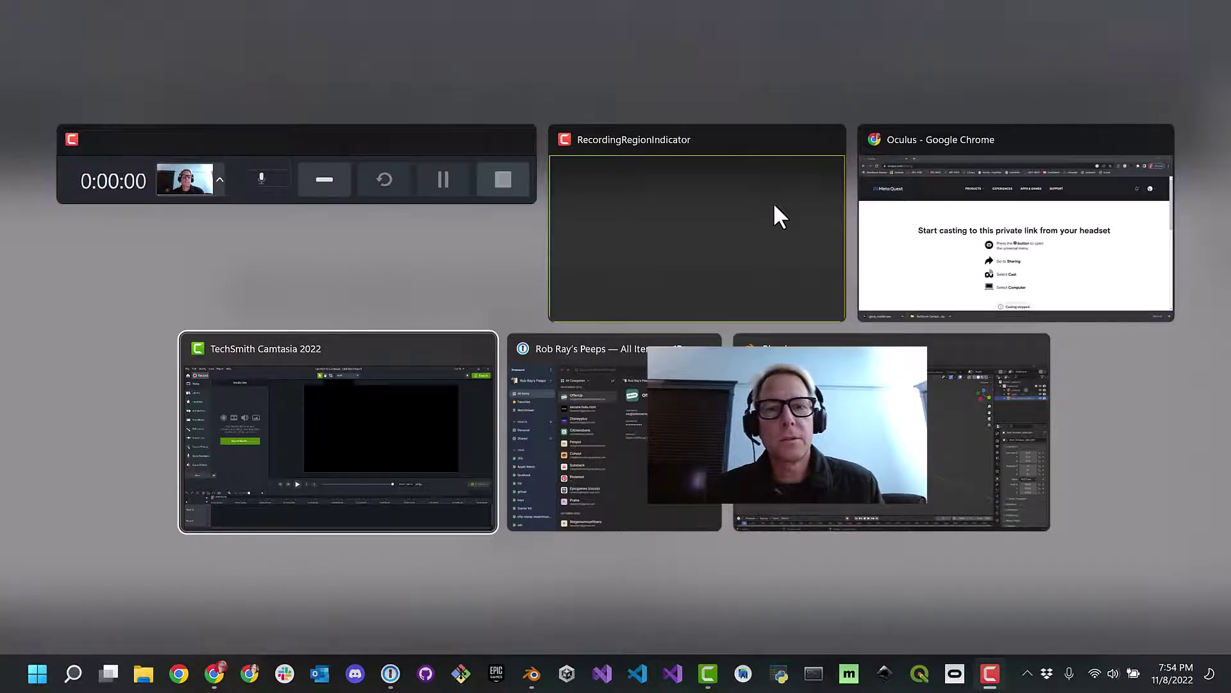
pyautogui.press('Tab')
pyautogui.press('Tab')
pyautogui.press('Tab')
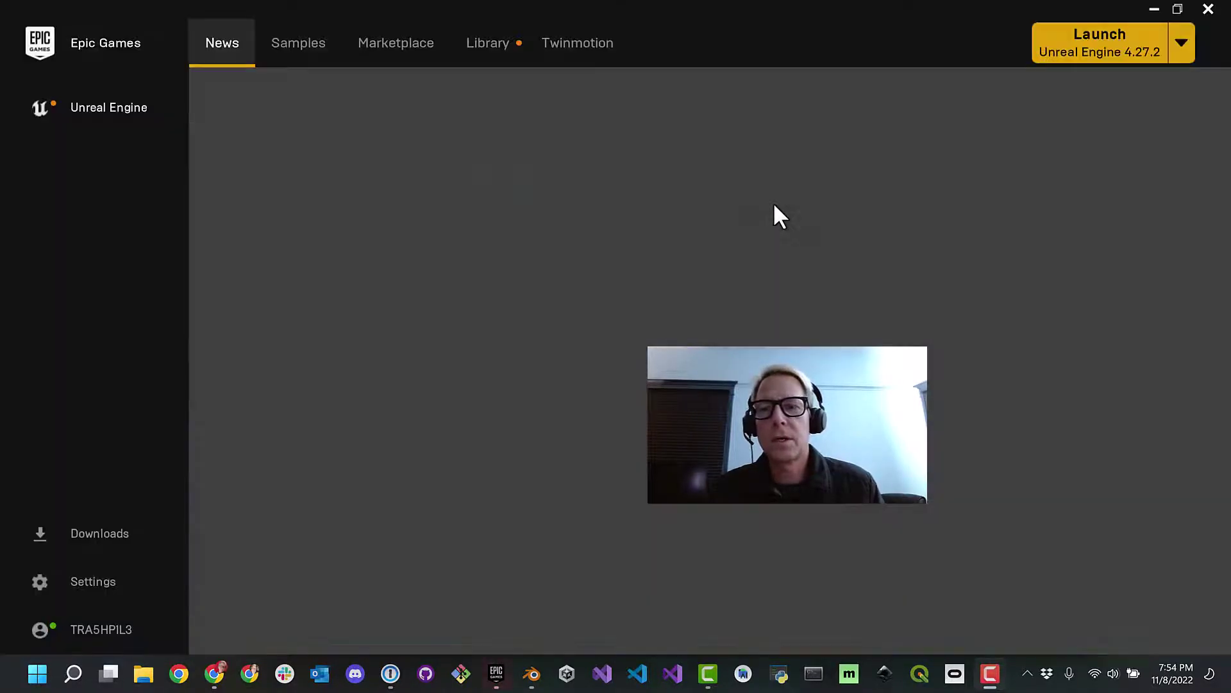
pyautogui.click(508, 50)
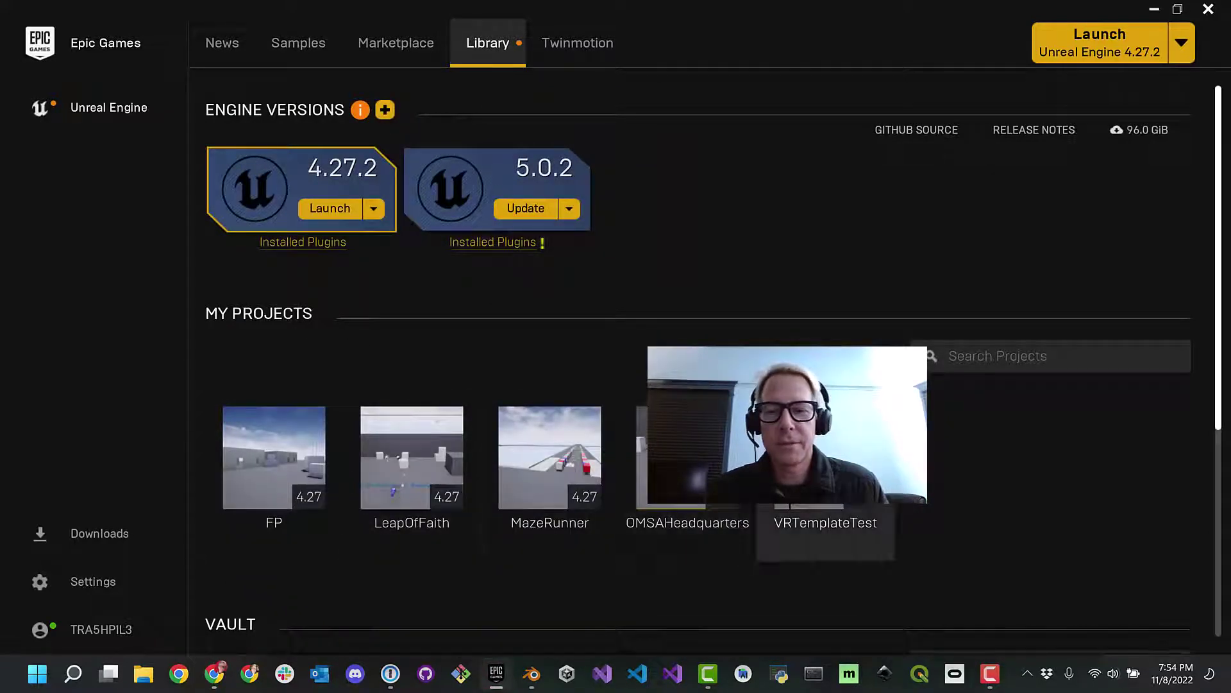
# Step: Launch Unreal Engine 4.27.2 and choose the Virtual Reality template in the Games category for a new project
pyautogui.moveTo(298, 428)
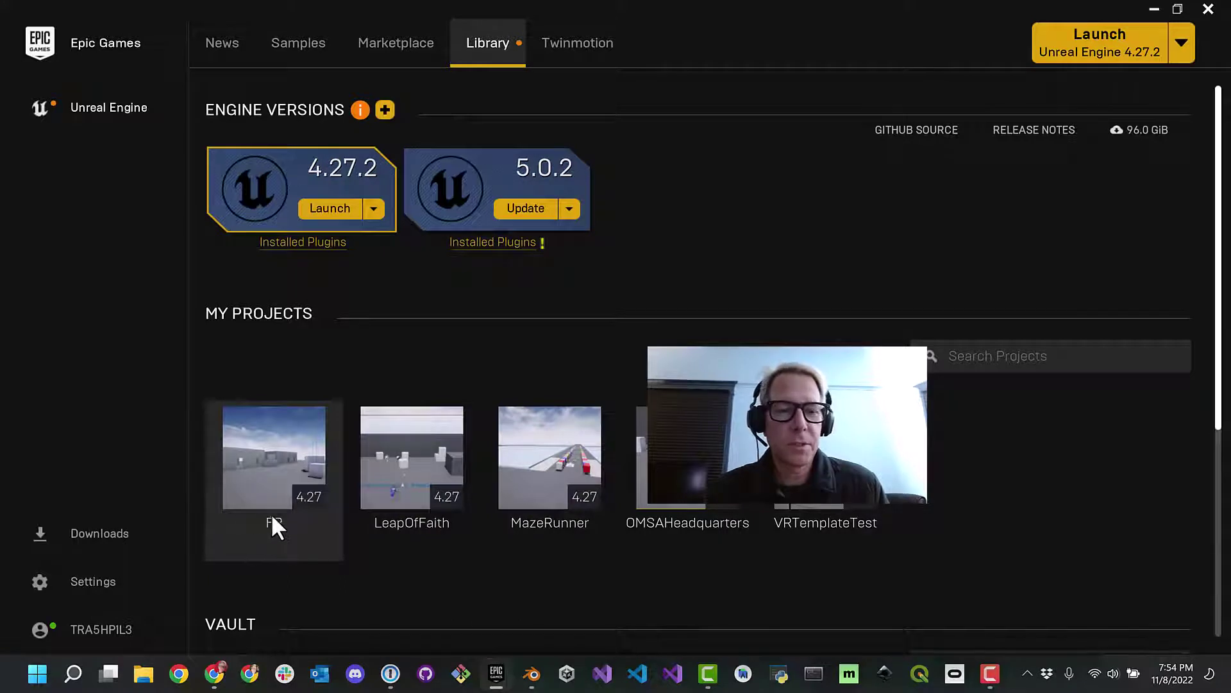
pyautogui.click(348, 208)
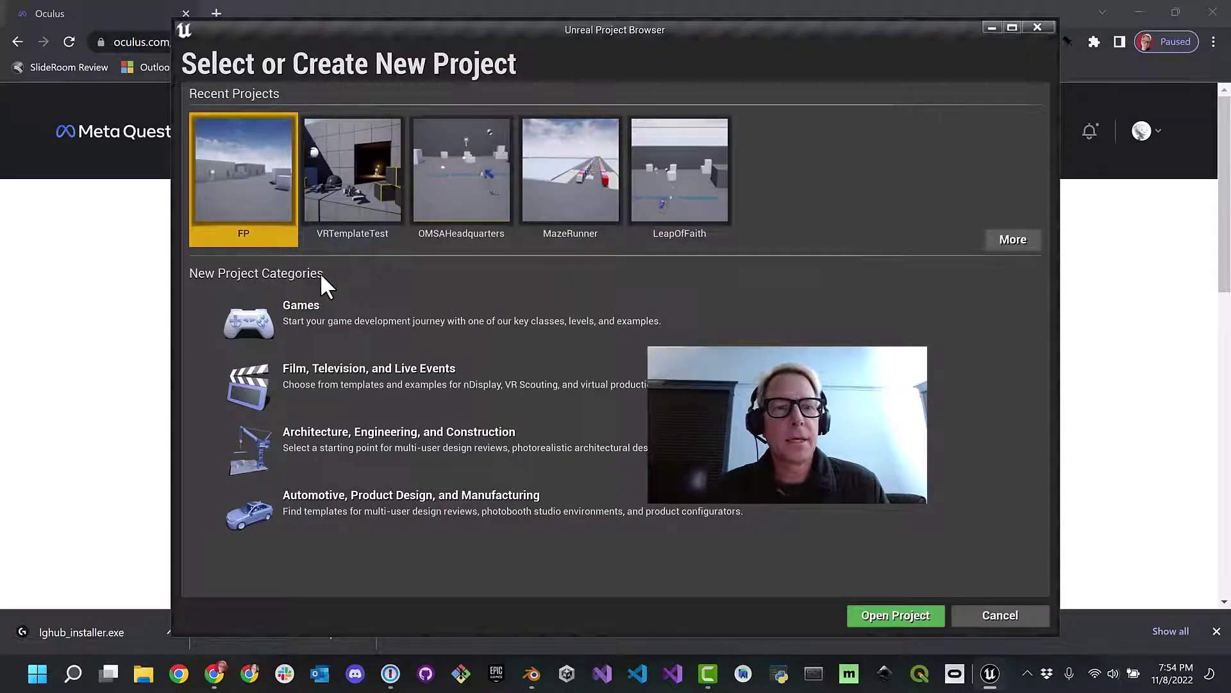
pyautogui.click(348, 307)
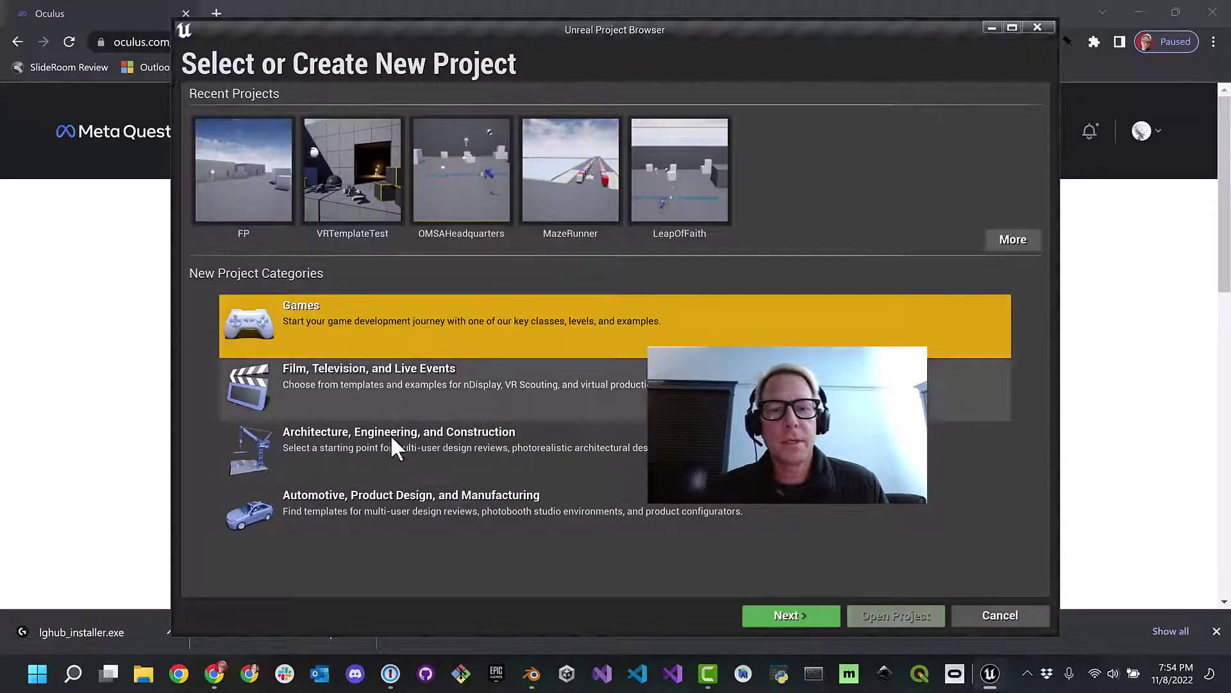
pyautogui.click(789, 616)
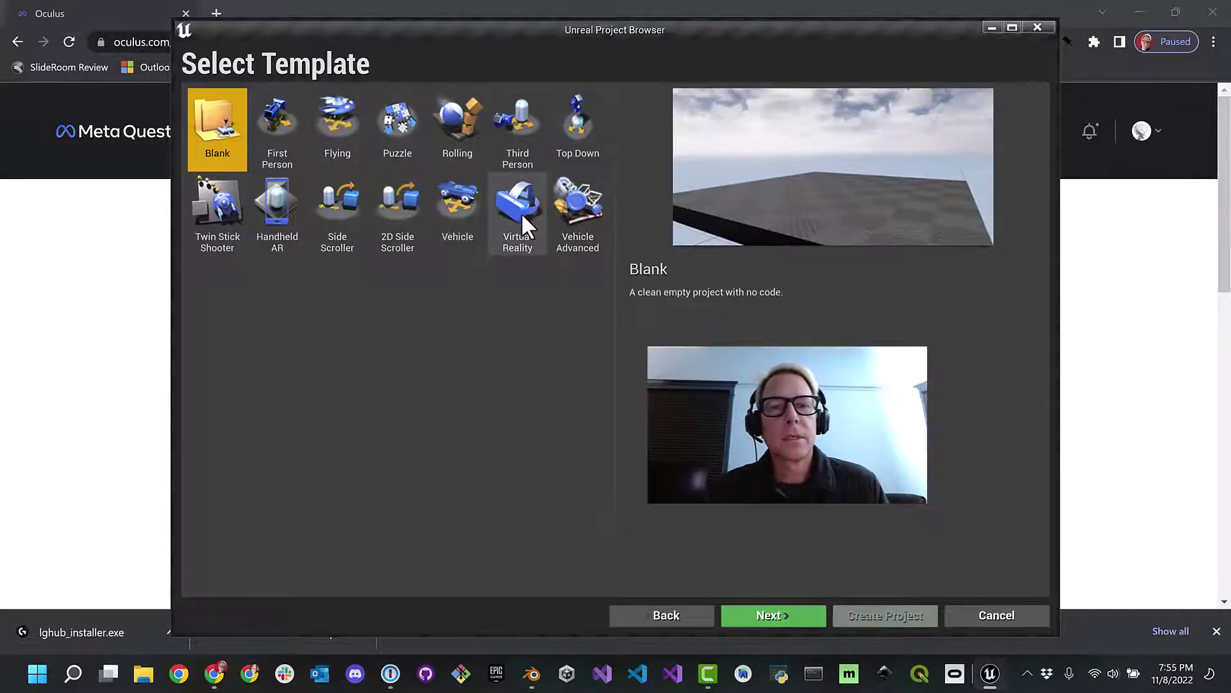
pyautogui.click(653, 612)
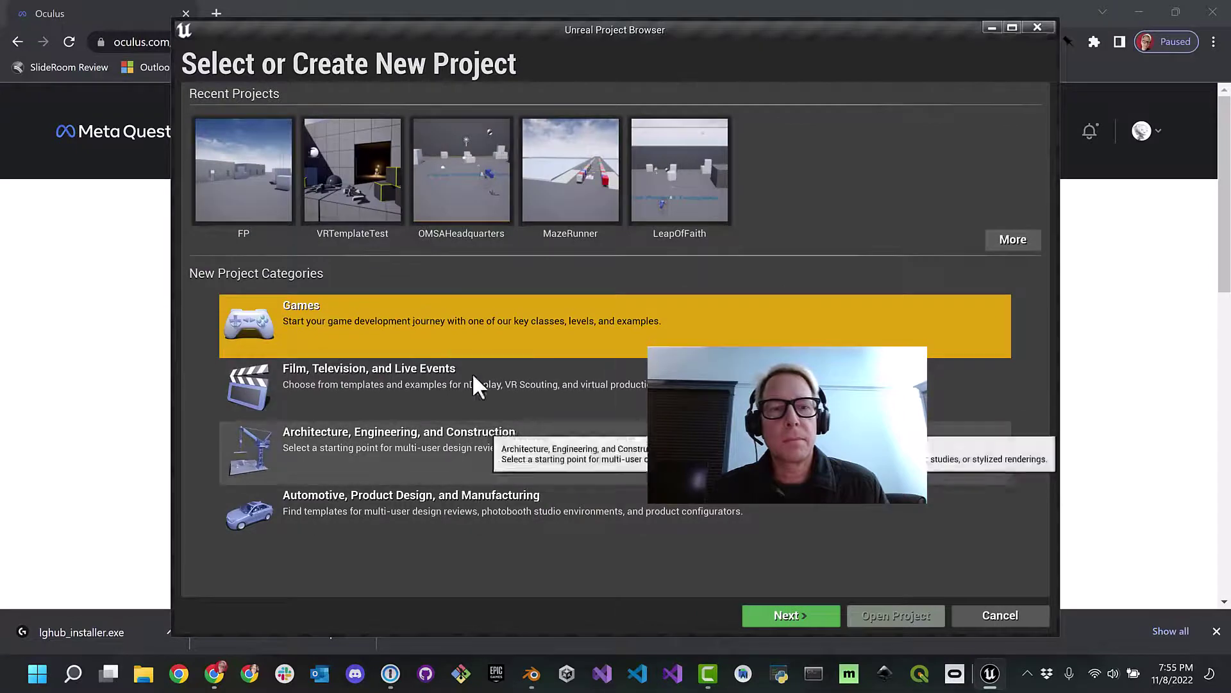
pyautogui.click(755, 615)
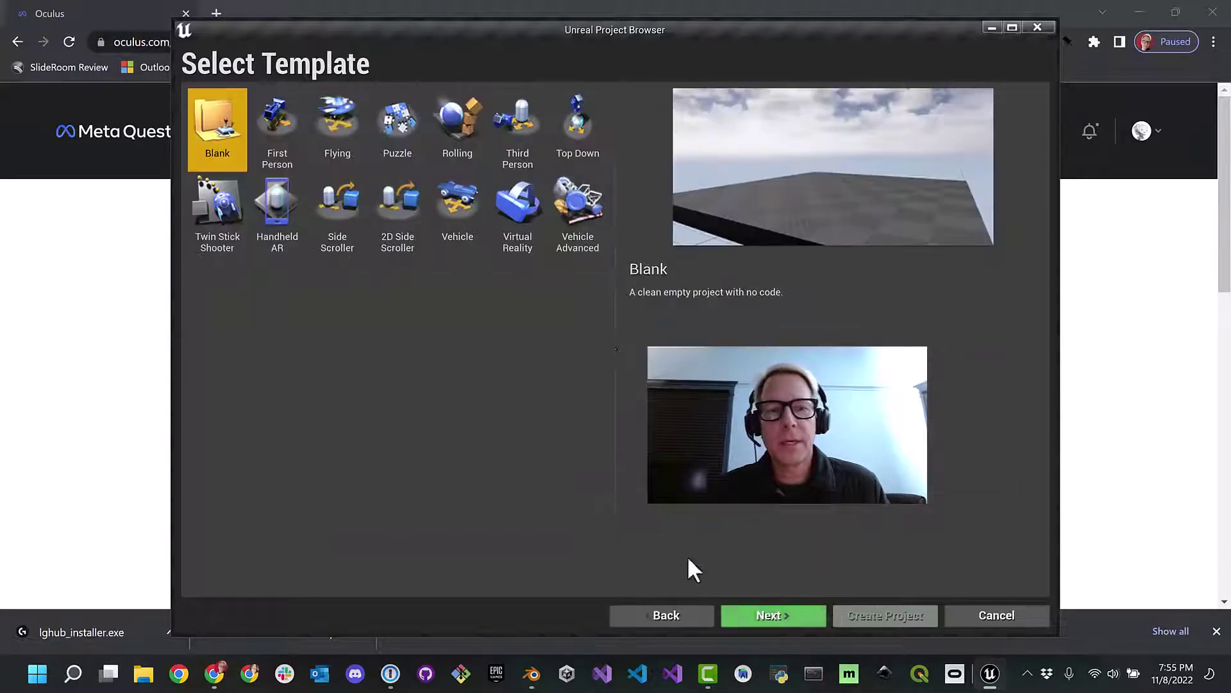
pyautogui.click(510, 211)
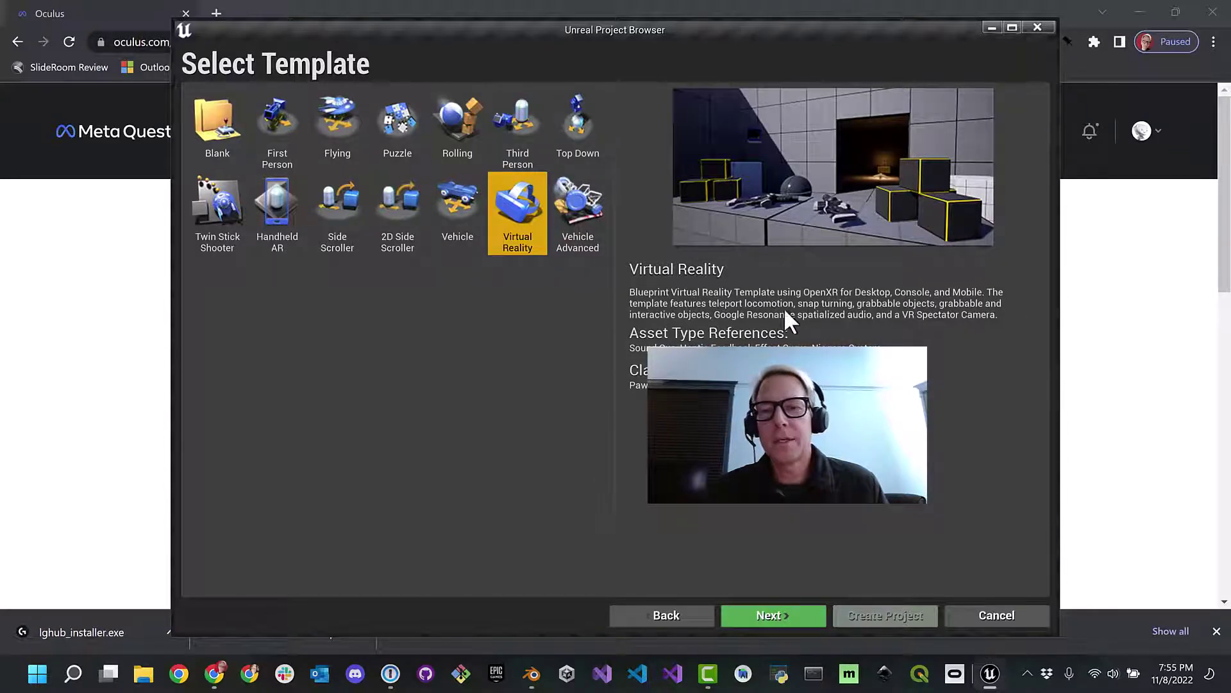
# Step: Name the new project VR and create it in the GitHub folder
pyautogui.click(761, 618)
pyautogui.click(698, 563)
pyautogui.write('VR')
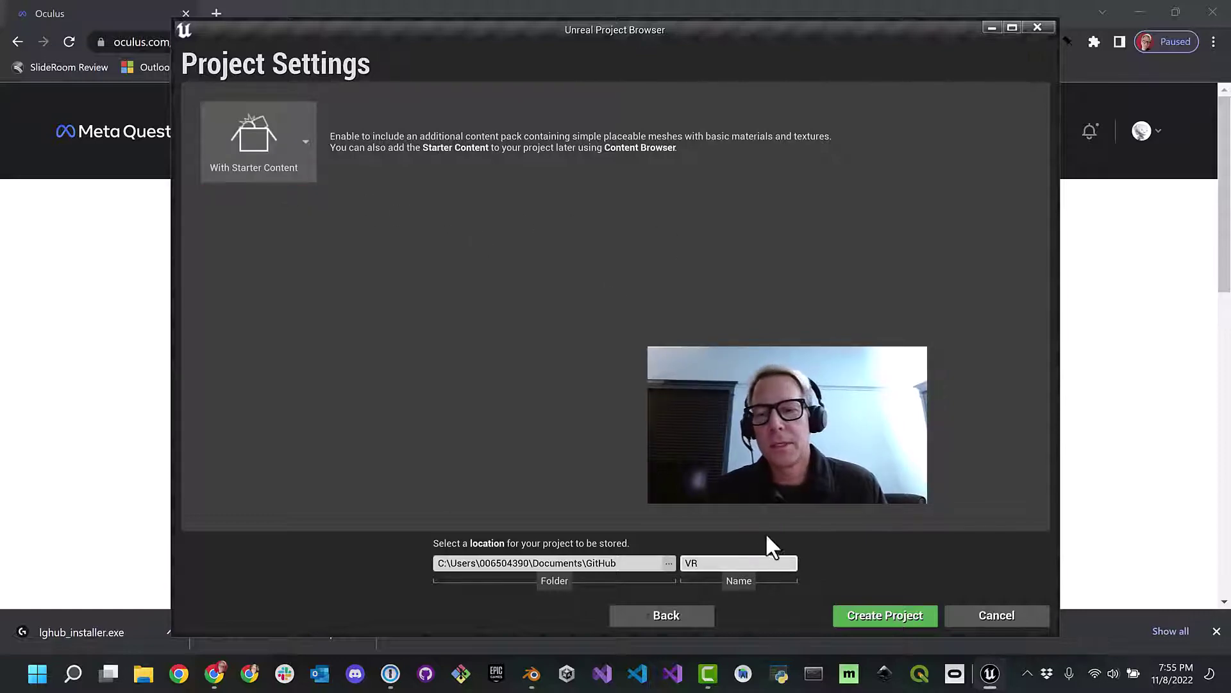
pyautogui.click(856, 615)
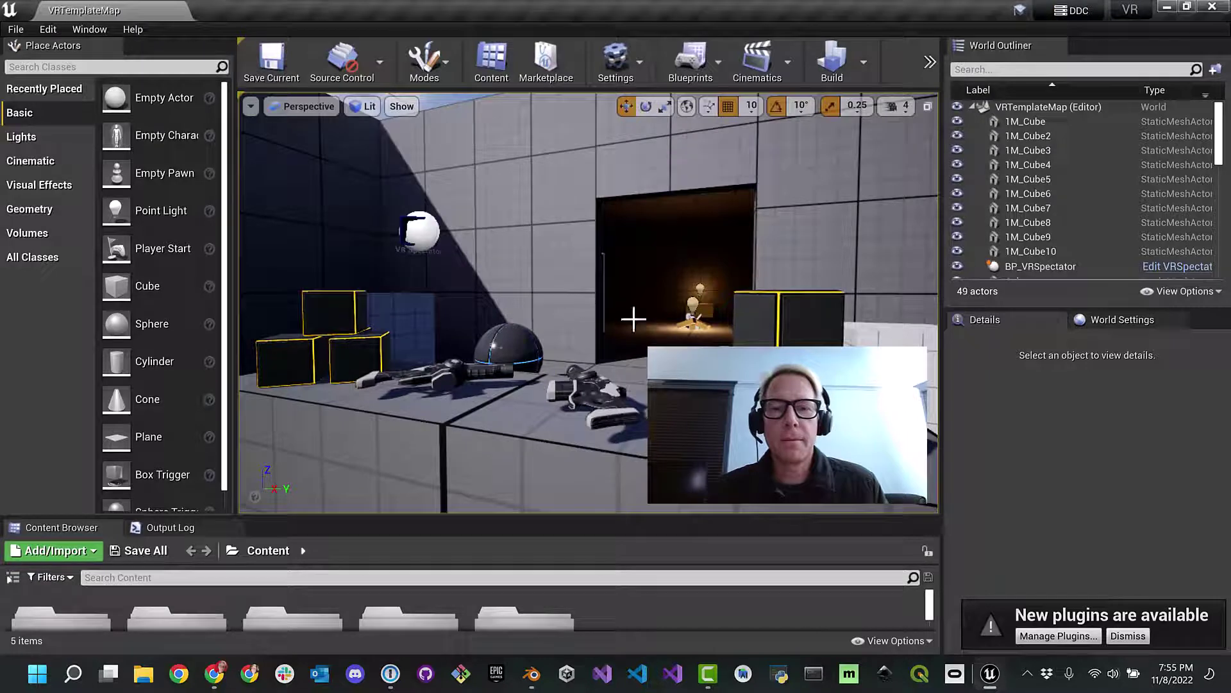
# Step: Close the VR project and reopen the FP project from the Epic Games Launcher's library
pyautogui.moveTo(564, 293)
pyautogui.mouseDown(button='right')
pyautogui.moveTo(631, 291)
pyautogui.moveTo(567, 289)
pyautogui.mouseUp(button='right')
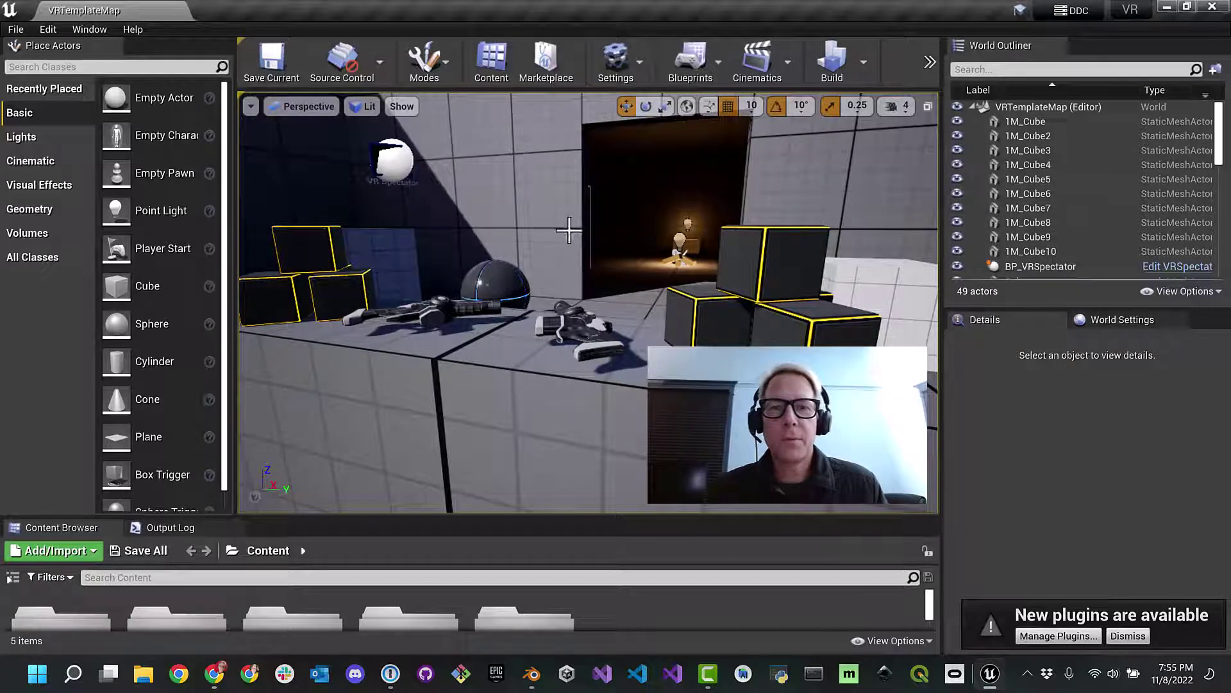
pyautogui.click(1204, 12)
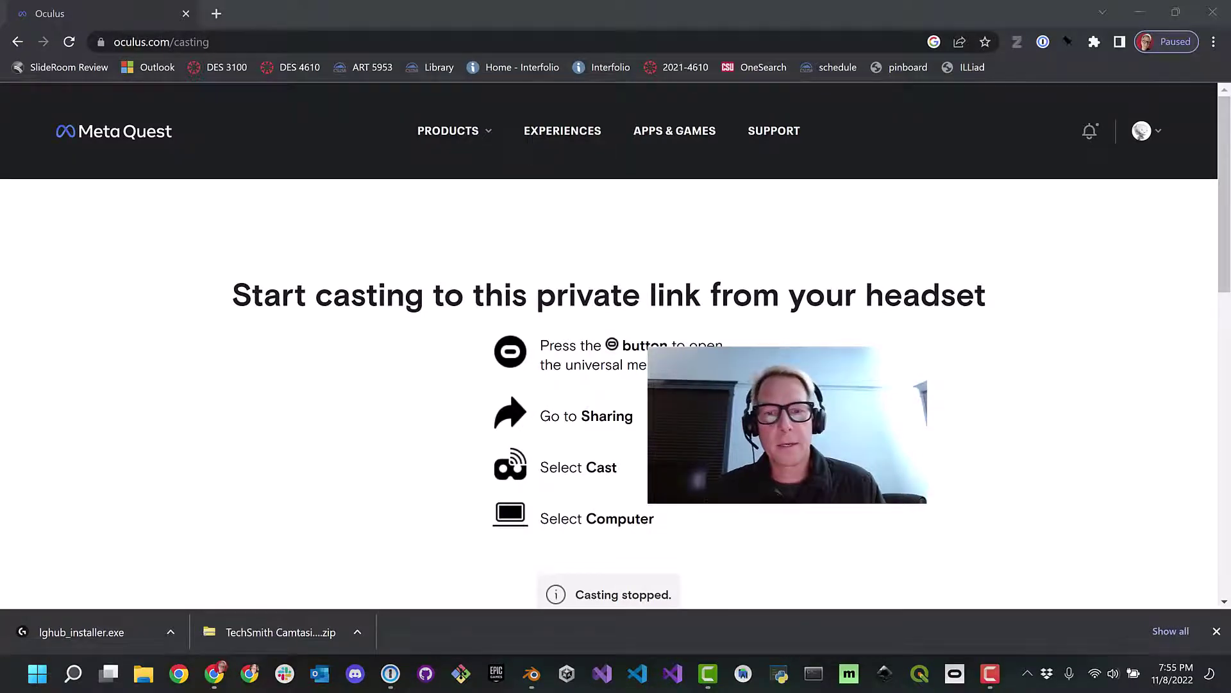
pyautogui.hotkey('alt', 'Tab')
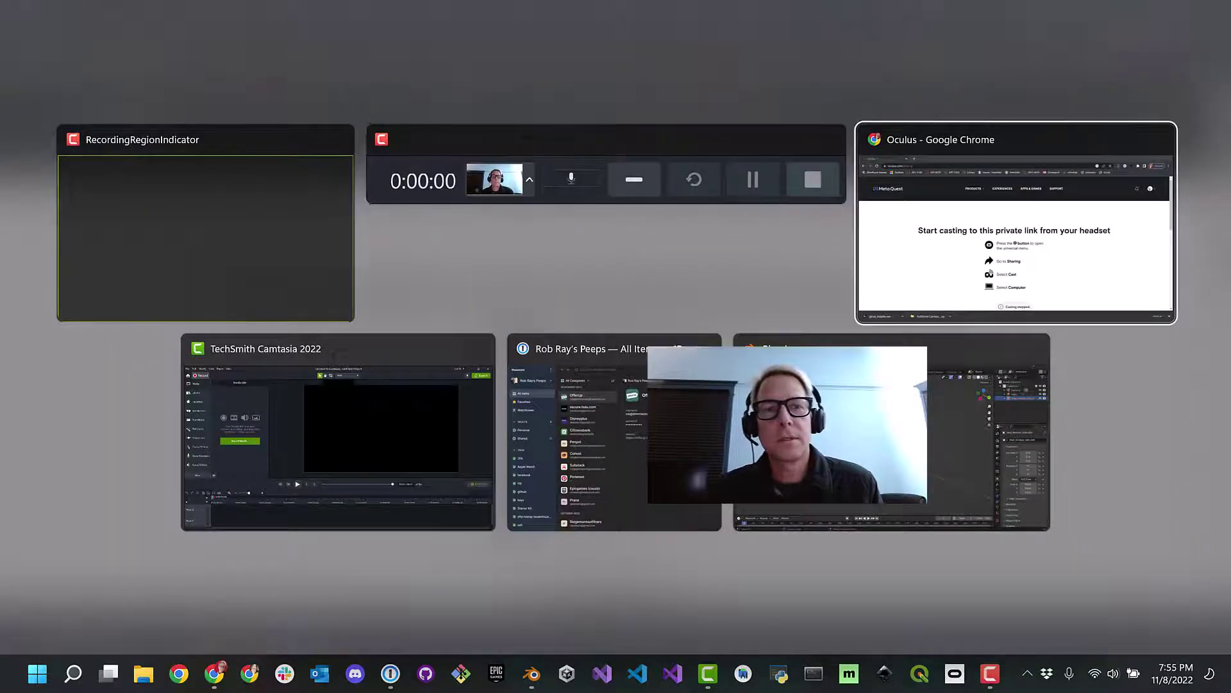
pyautogui.hotkey('alt', 'Tab')
pyautogui.hotkey('alt', 'Tab')
pyautogui.hotkey('alt', 'Tab')
pyautogui.hotkey('alt', 'Tab')
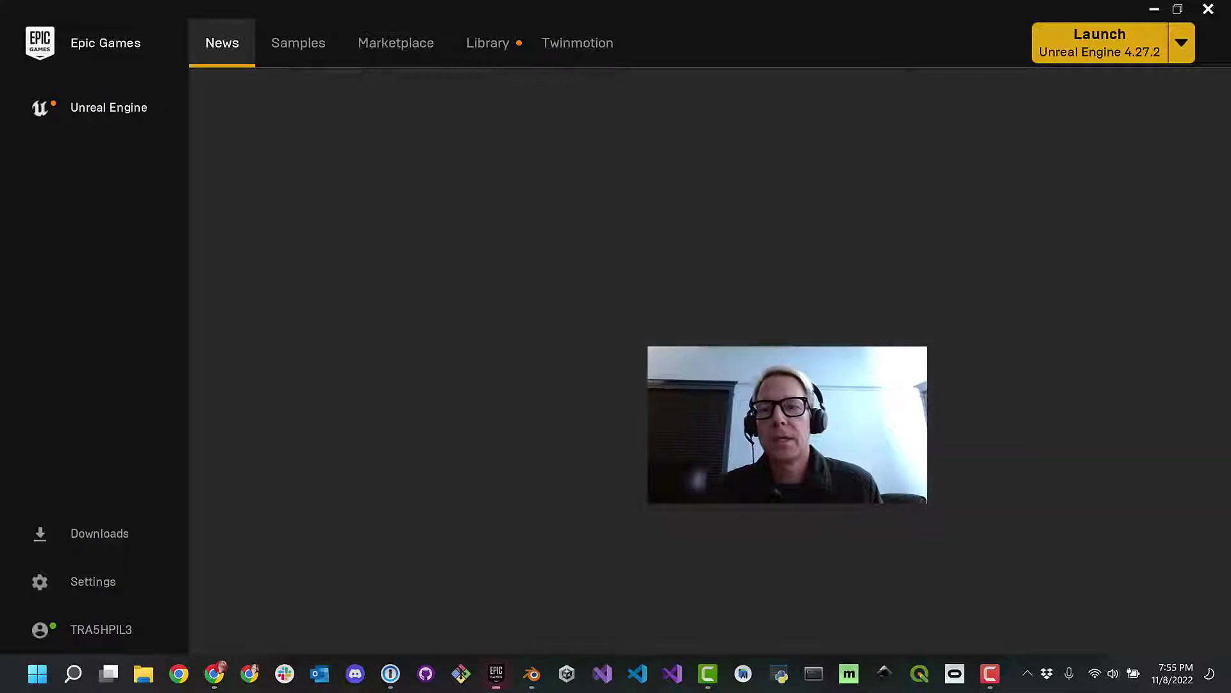
pyautogui.click(494, 46)
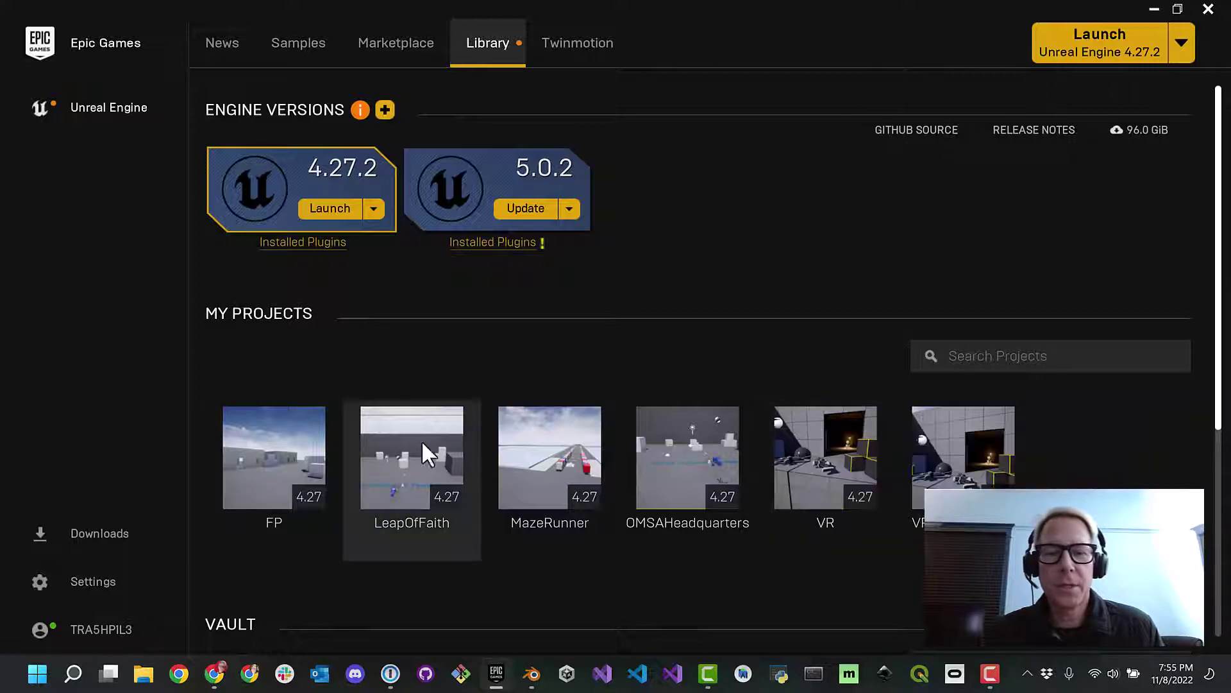
pyautogui.doubleClick(245, 427)
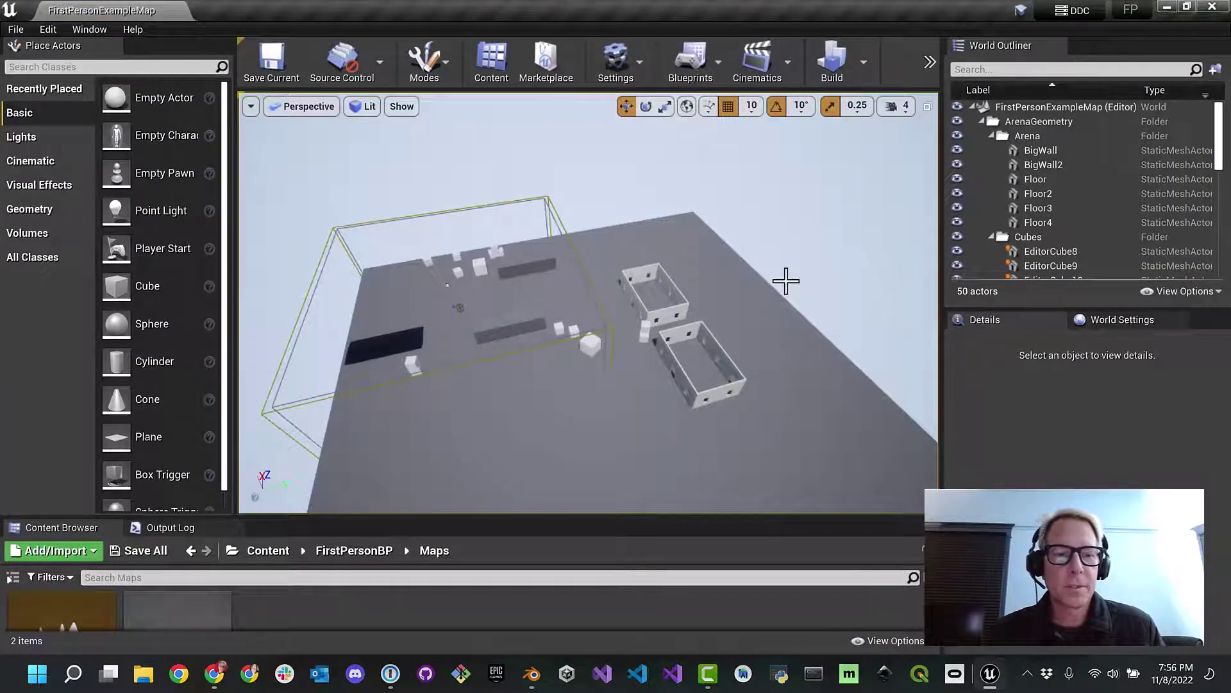
# Step: Enlarge the Content Browser and look over the available play modes
pyautogui.moveTo(269, 517); pyautogui.dragTo(266, 396)
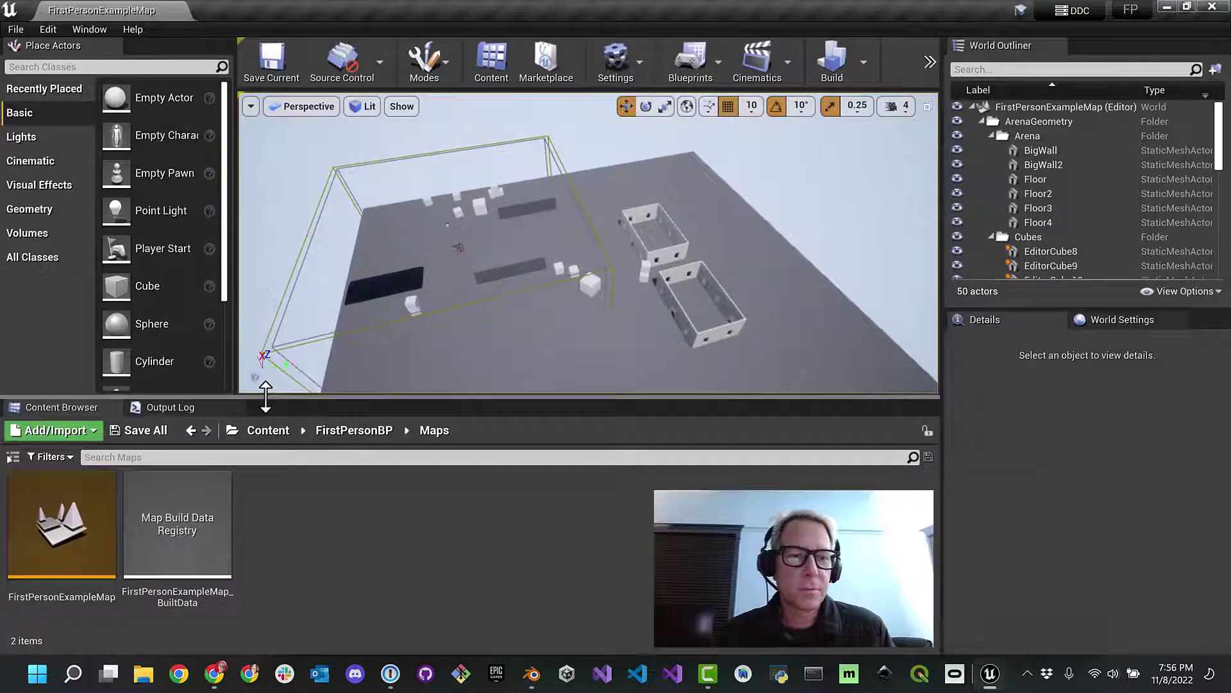
pyautogui.click(924, 64)
pyautogui.moveTo(969, 113)
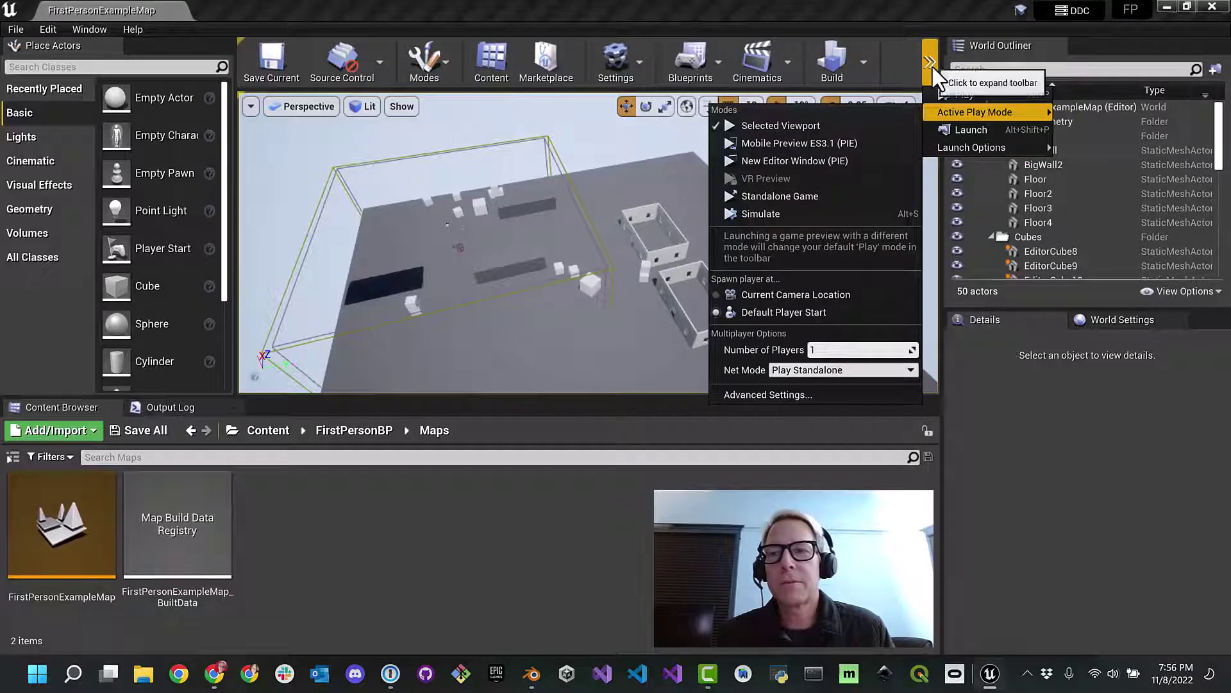
pyautogui.click(932, 64)
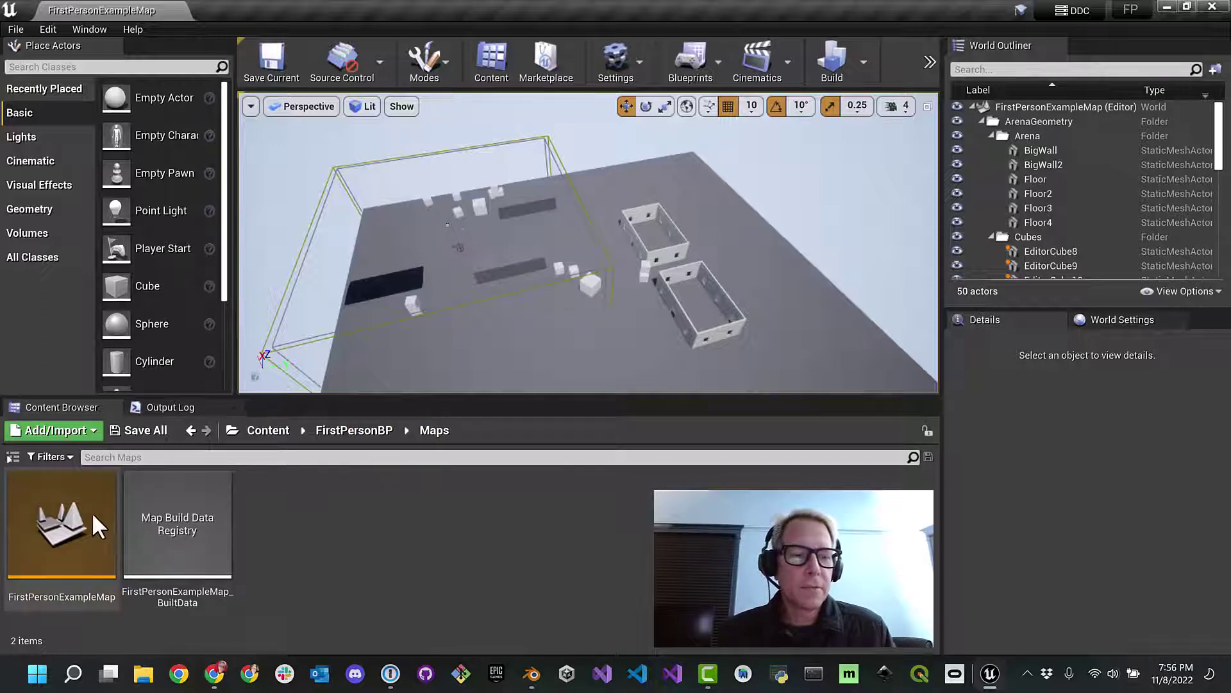
# Step: Browse from the Content root to the Maps folder inside FirstPersonBP
pyautogui.click(250, 430)
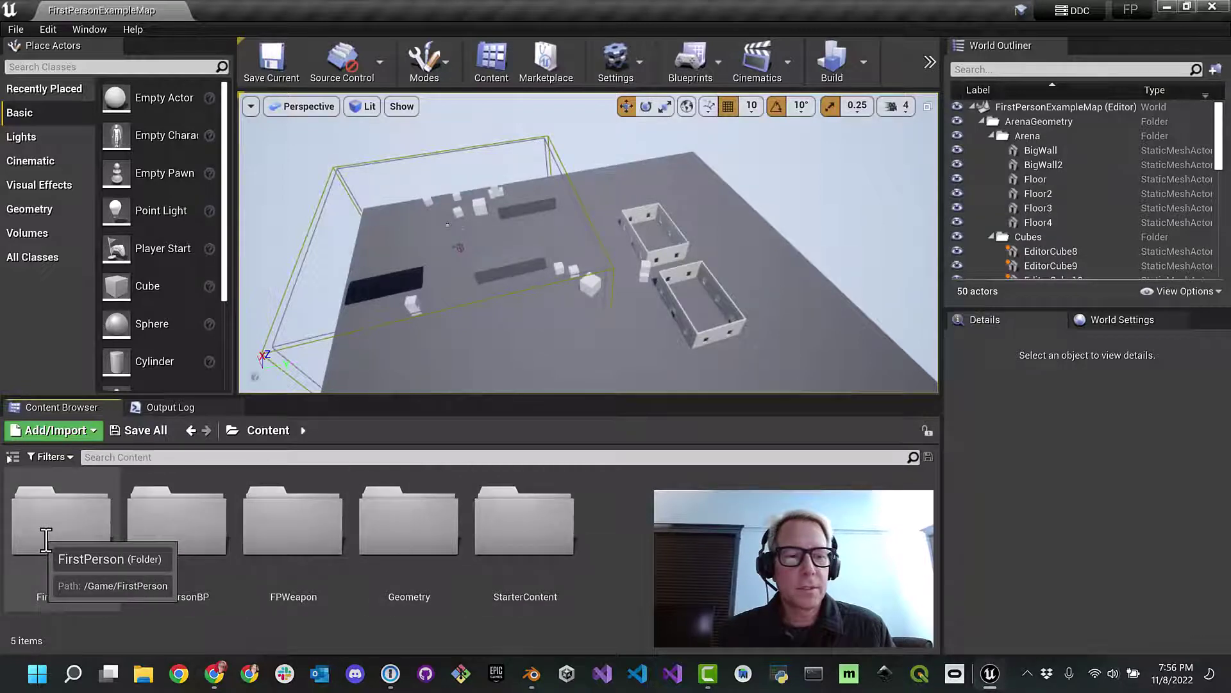
pyautogui.doubleClick(150, 523)
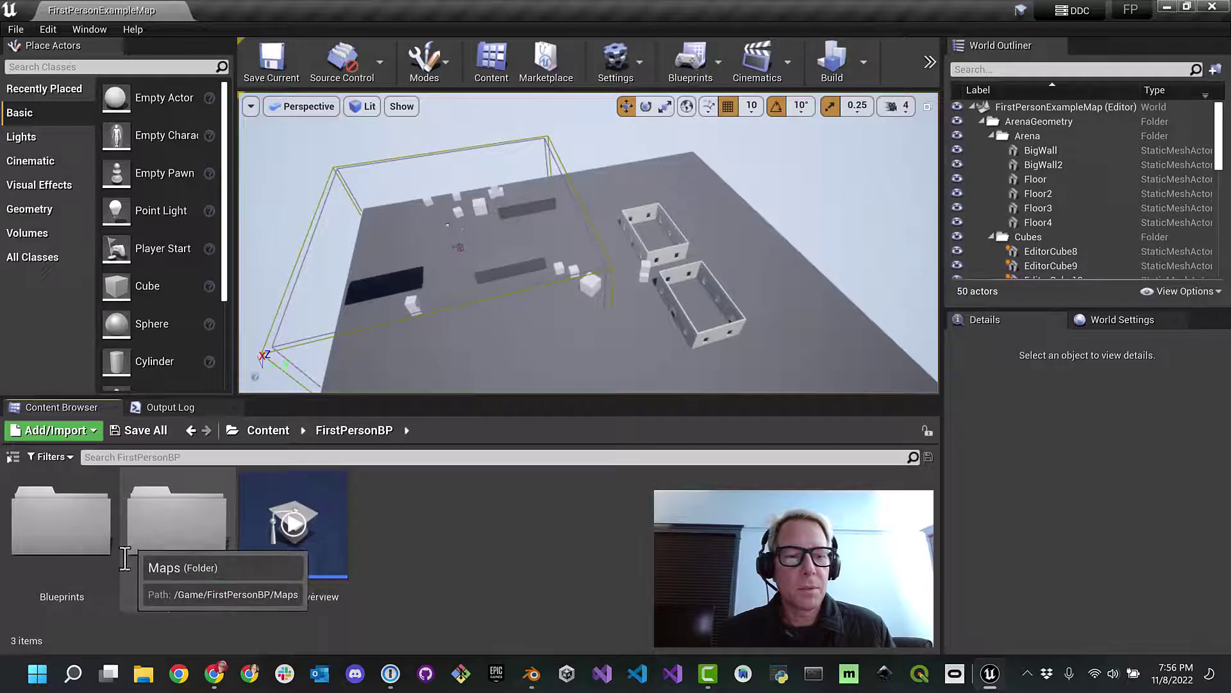
pyautogui.doubleClick(157, 521)
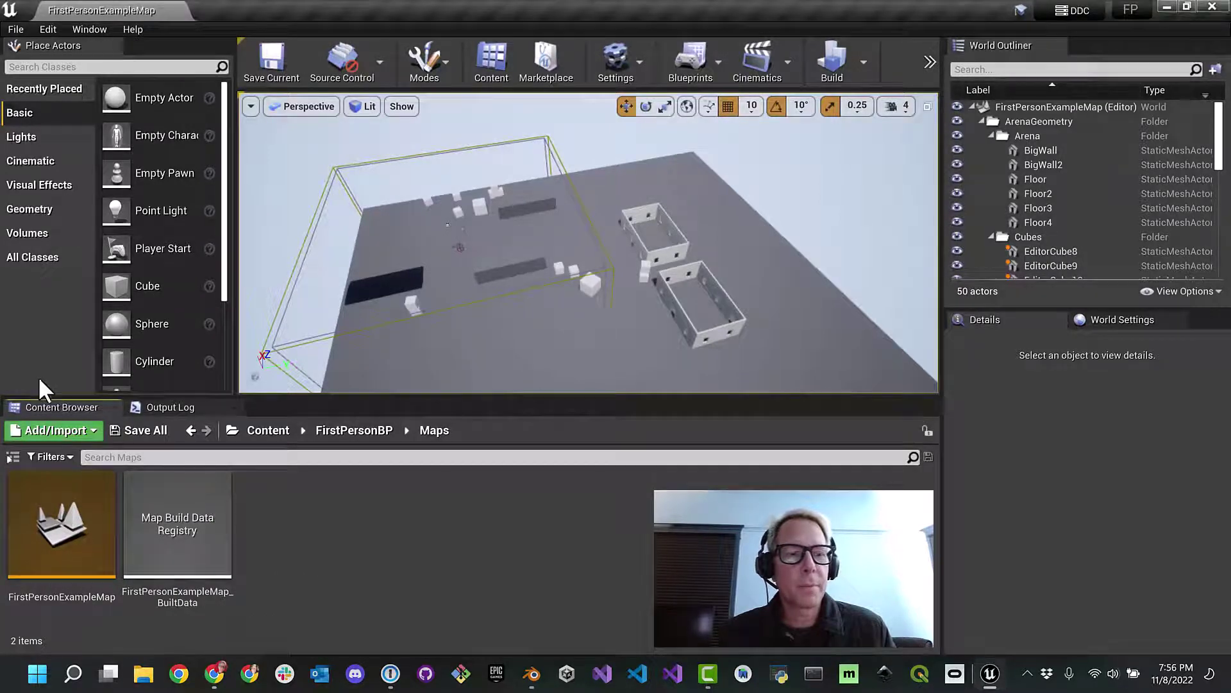
# Step: Start migrating the FirstPersonExampleMap asset with its dependencies and review the list of assets in the Asset Report
pyautogui.rightClick(72, 490)
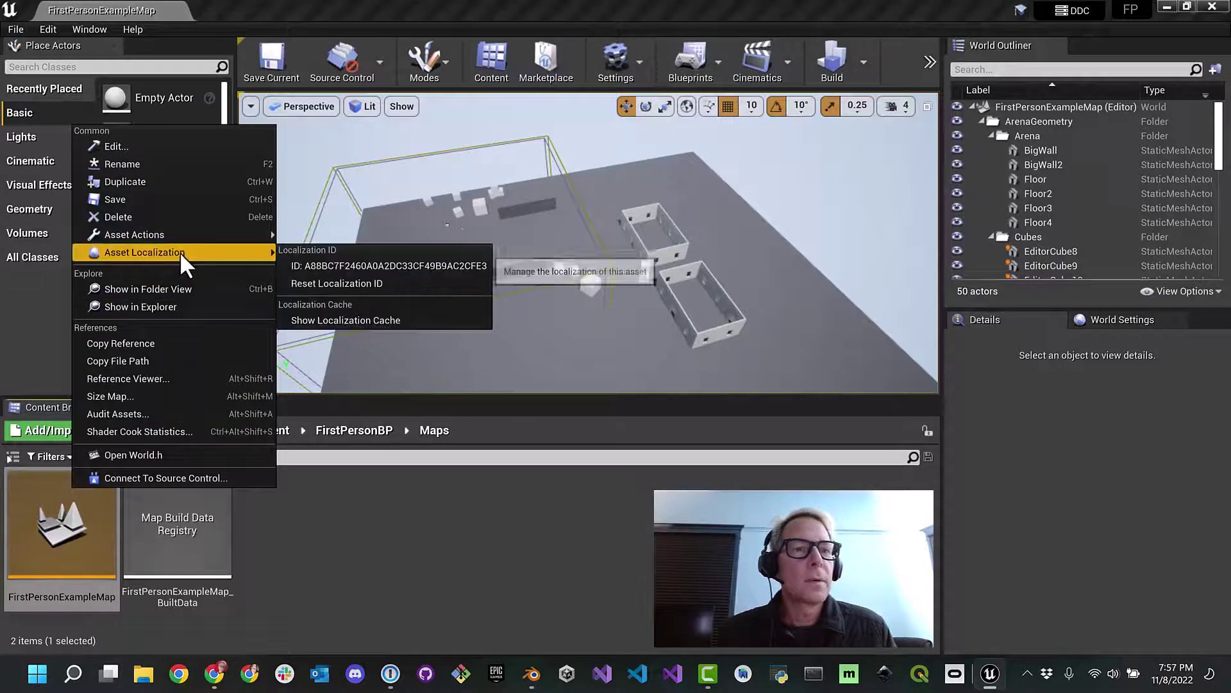
pyautogui.moveTo(175, 235)
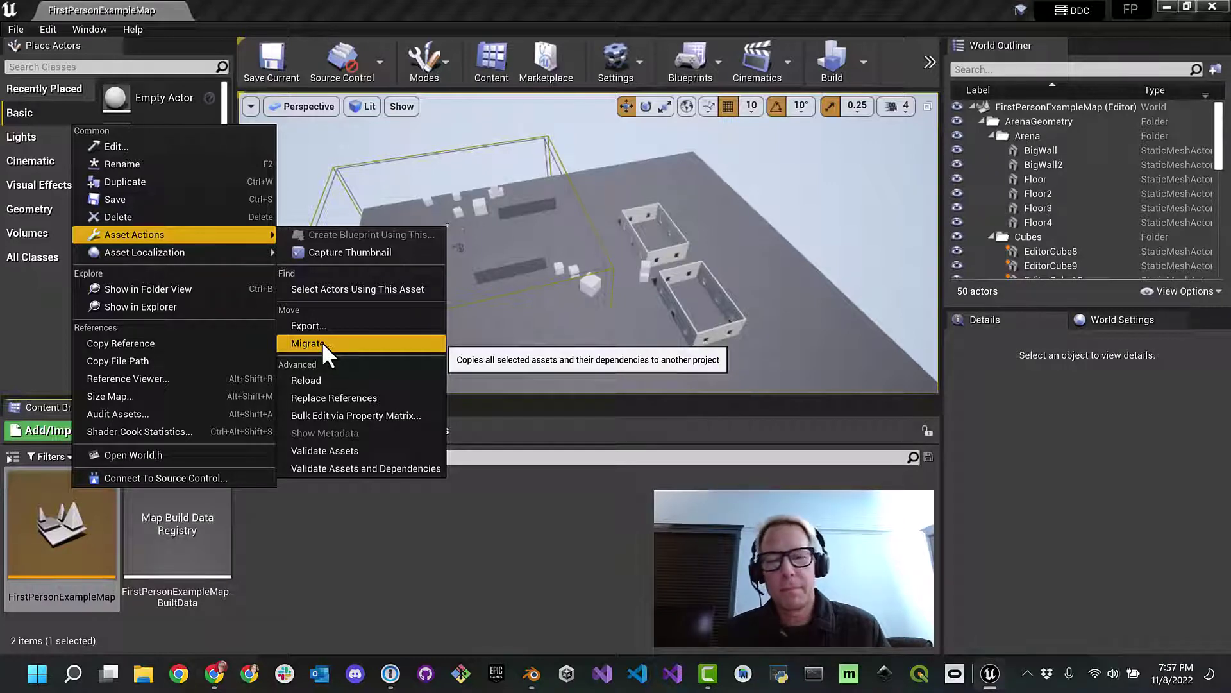
pyautogui.rightClick(36, 499)
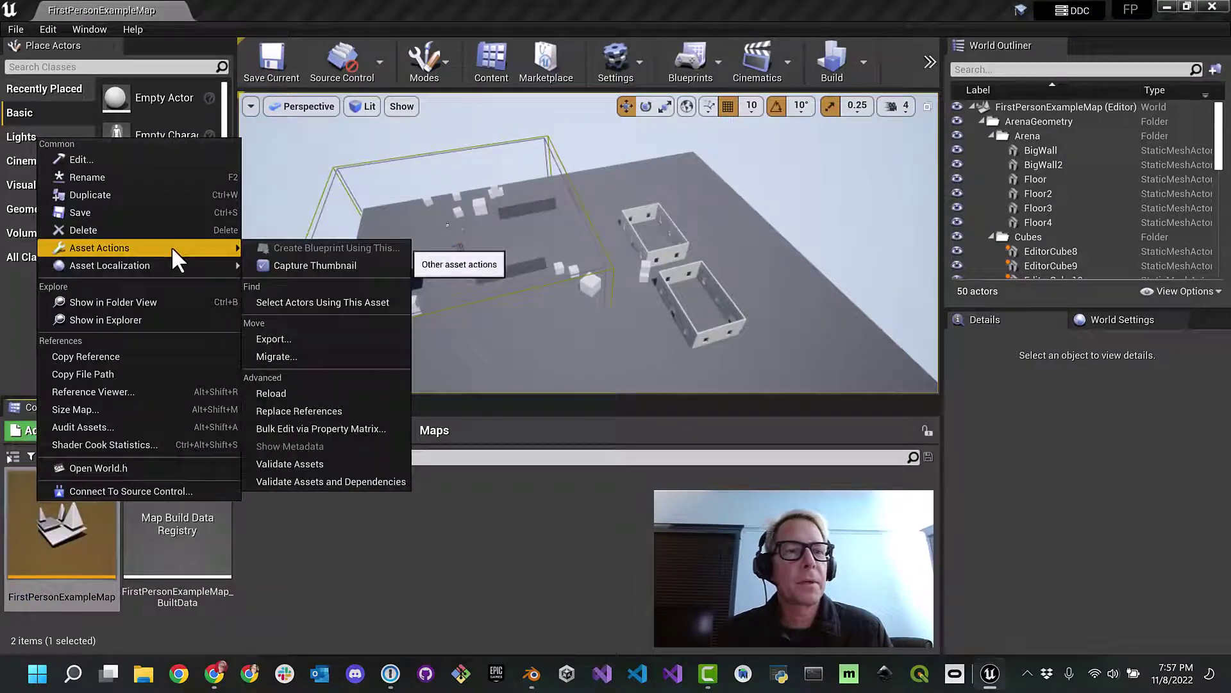
pyautogui.click(320, 354)
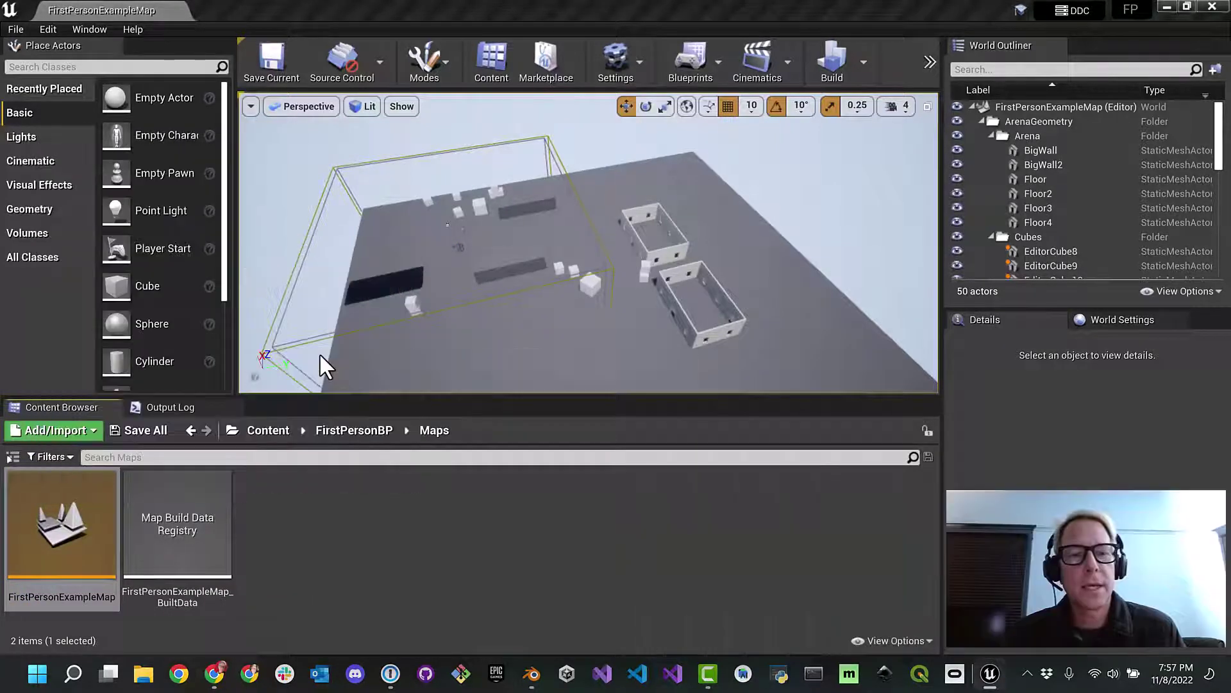
pyautogui.moveTo(494, 119); pyautogui.dragTo(413, 76)
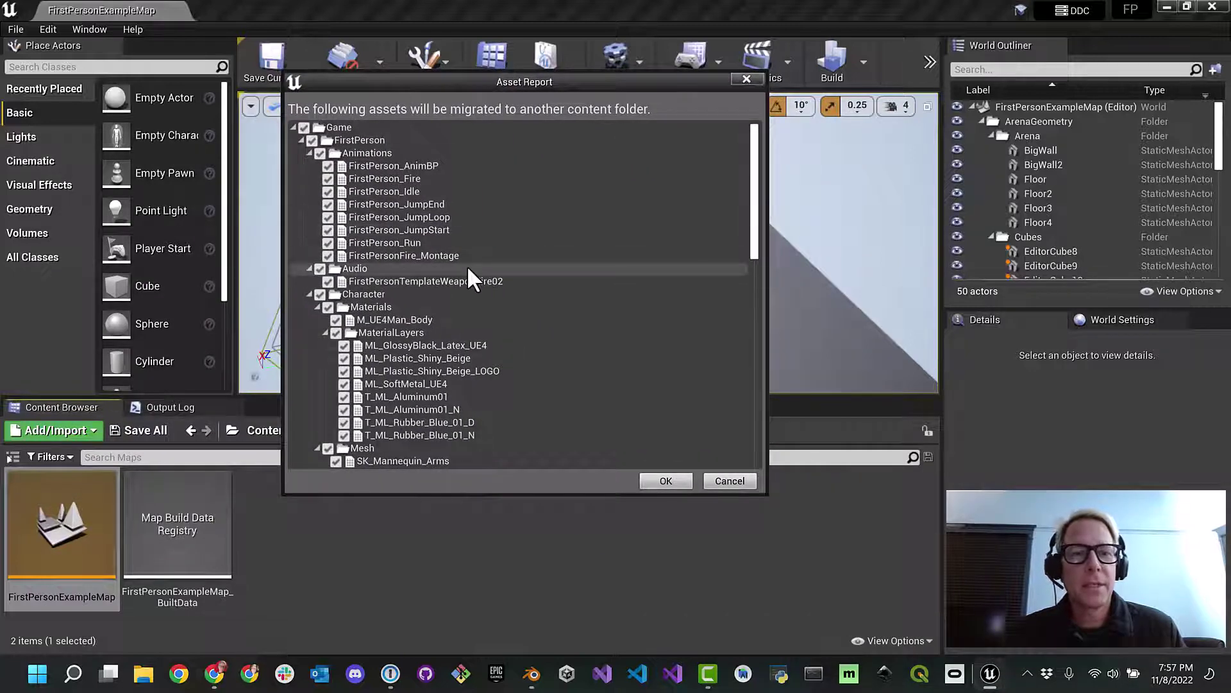
pyautogui.moveTo(587, 79); pyautogui.dragTo(597, 140)
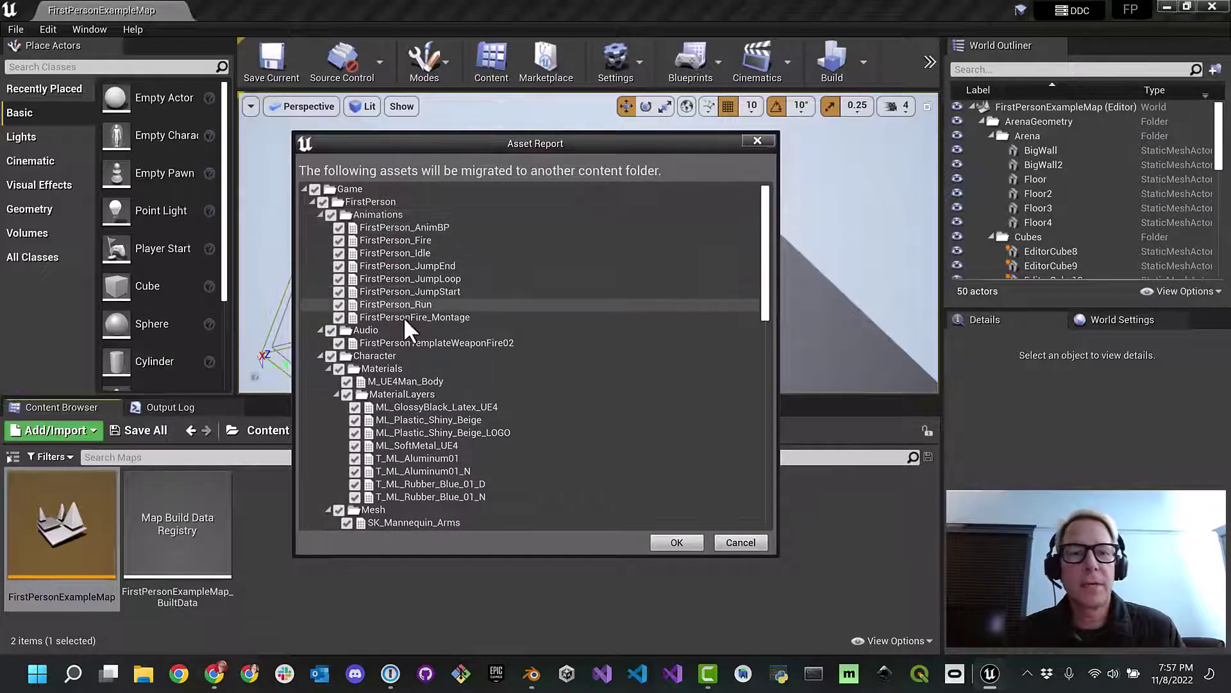
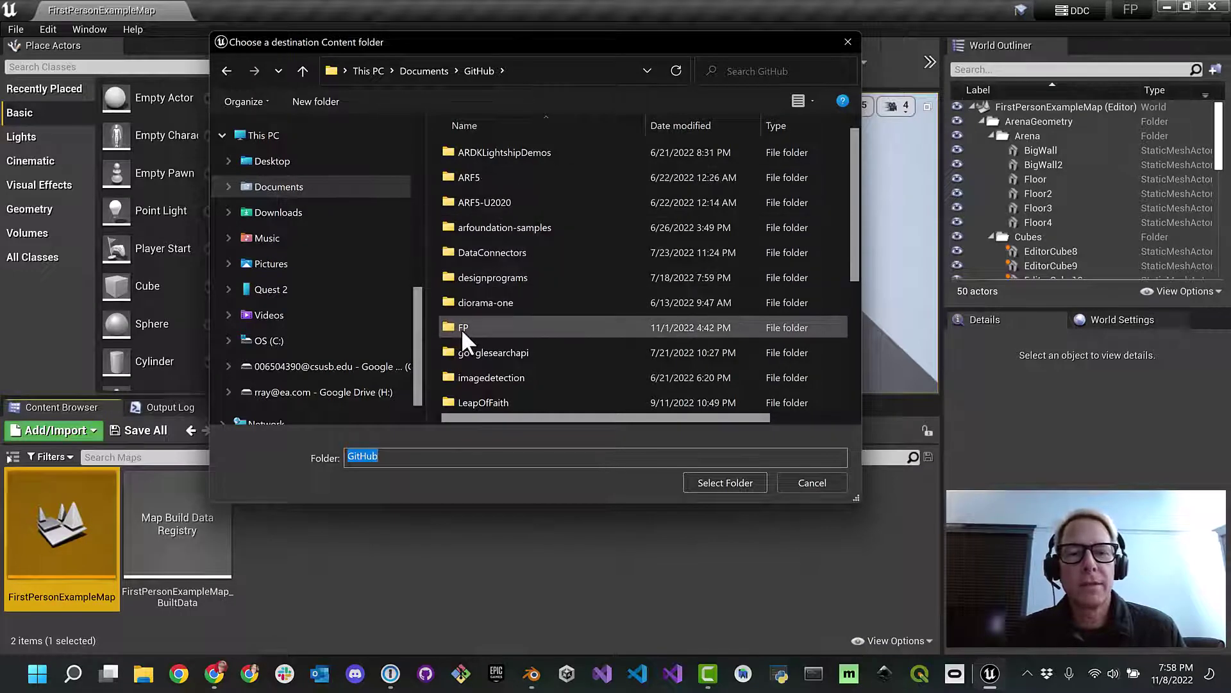
# Step: Migrate the map into the VR project's Content folder in Documents/GitHub, overwriting all assets that already exist there
pyautogui.scroll(-3, 483, 318)
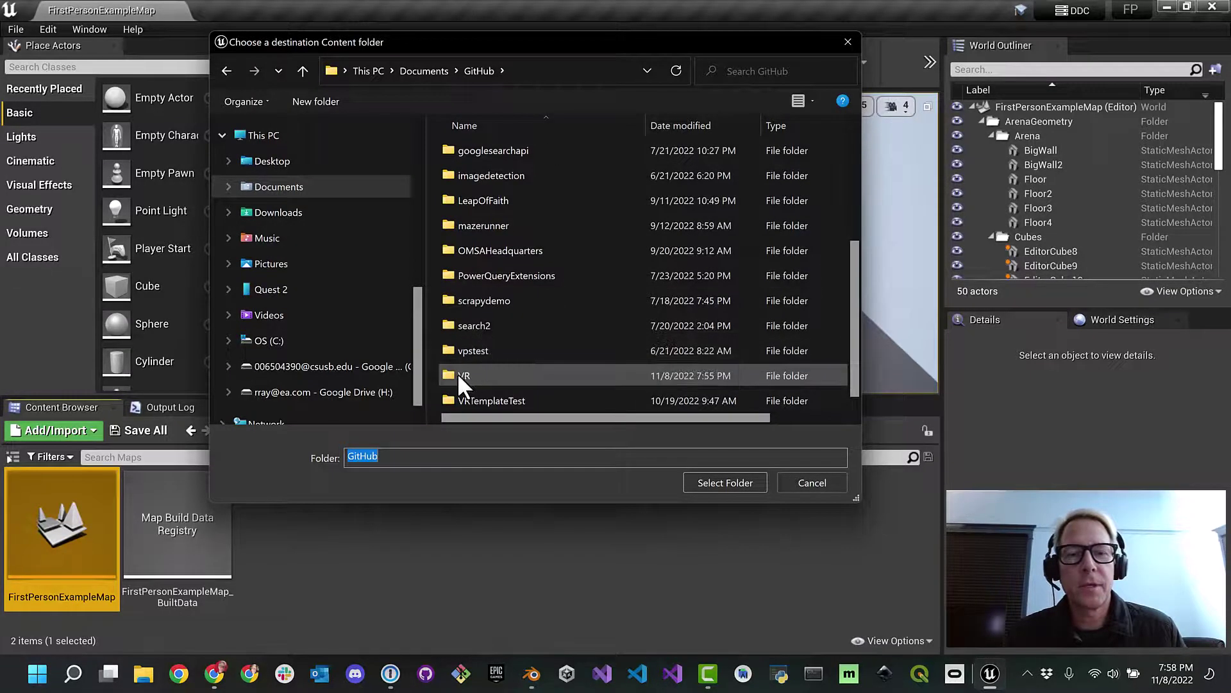
pyautogui.doubleClick(459, 379)
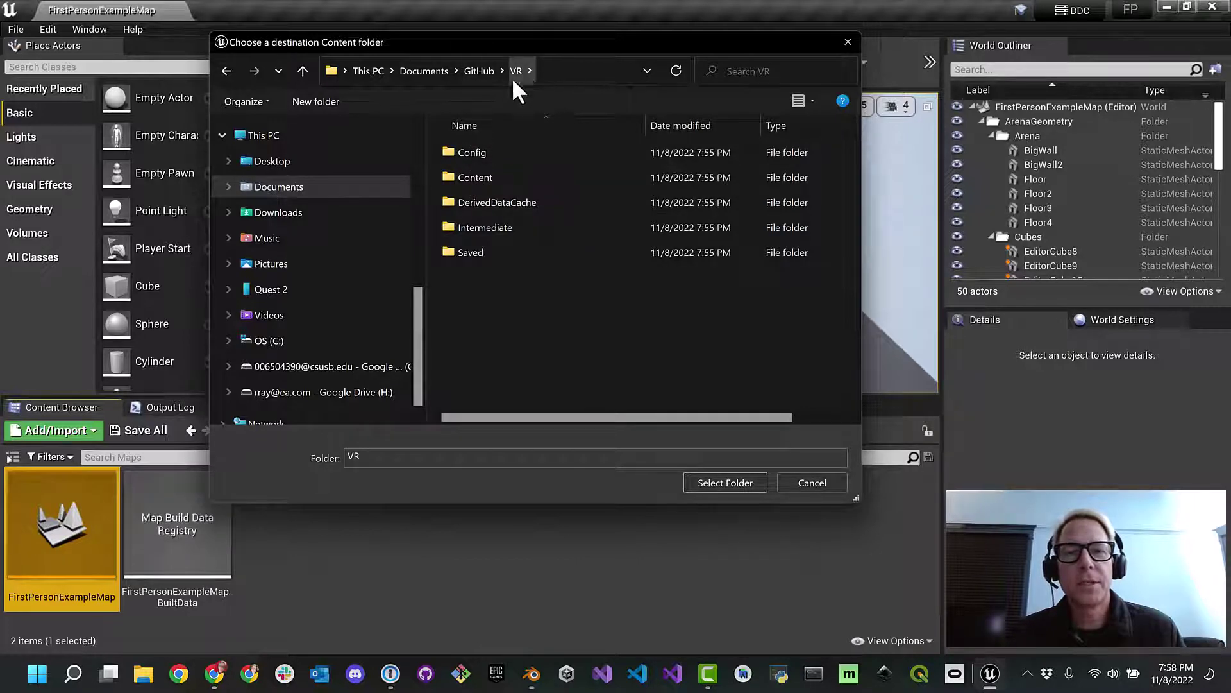
pyautogui.doubleClick(464, 177)
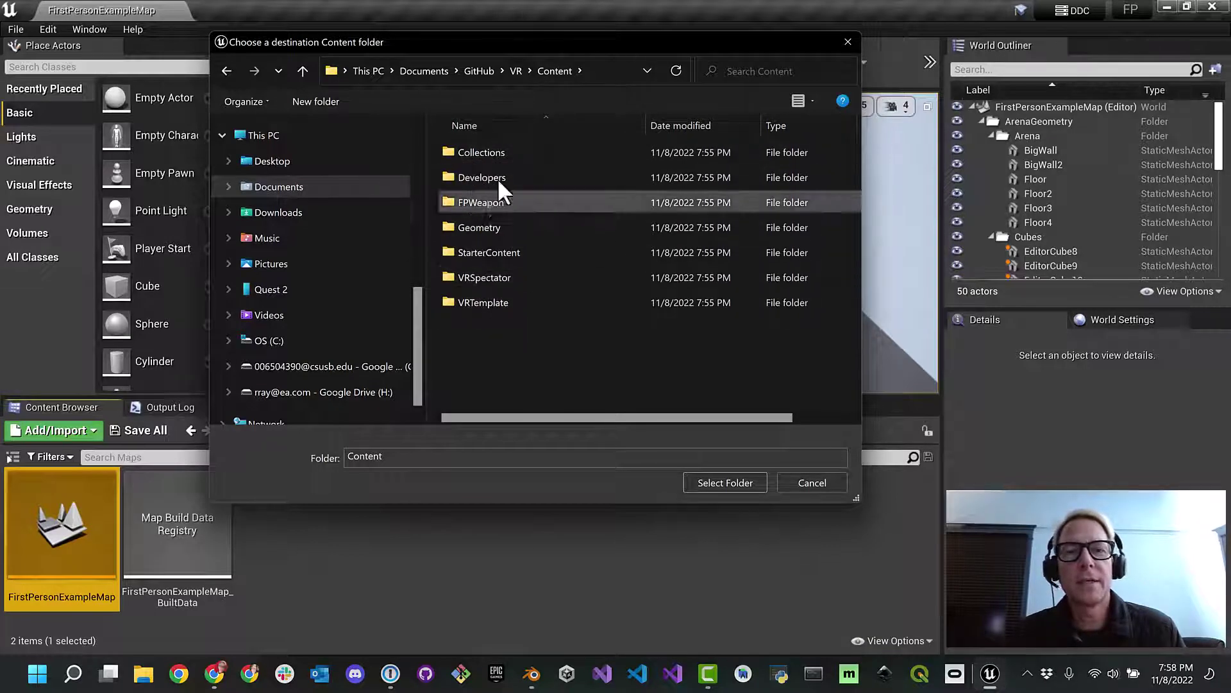
pyautogui.moveTo(606, 41); pyautogui.dragTo(606, 112)
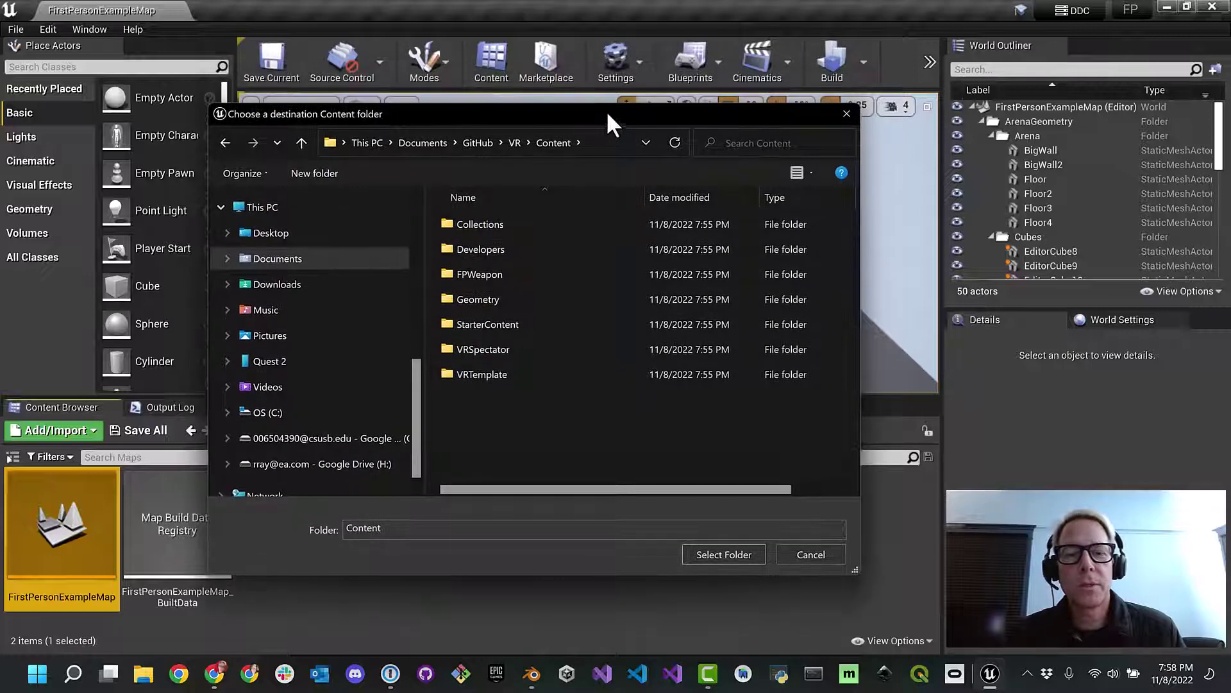
pyautogui.click(719, 554)
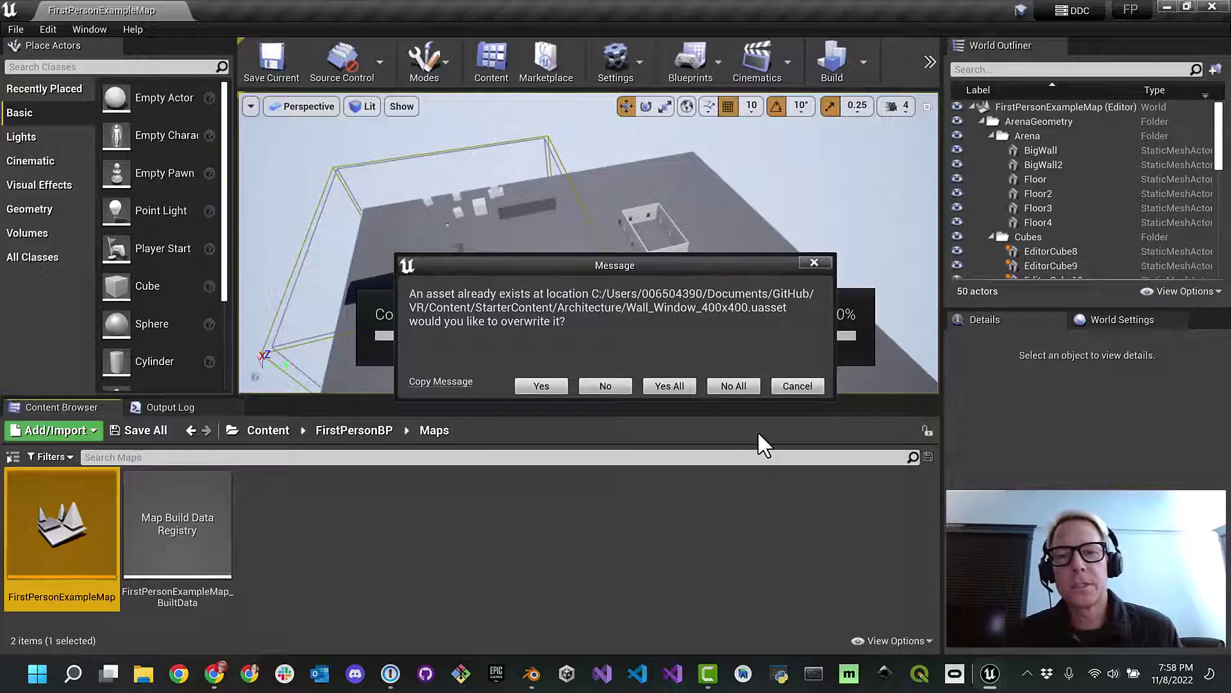
pyautogui.click(665, 382)
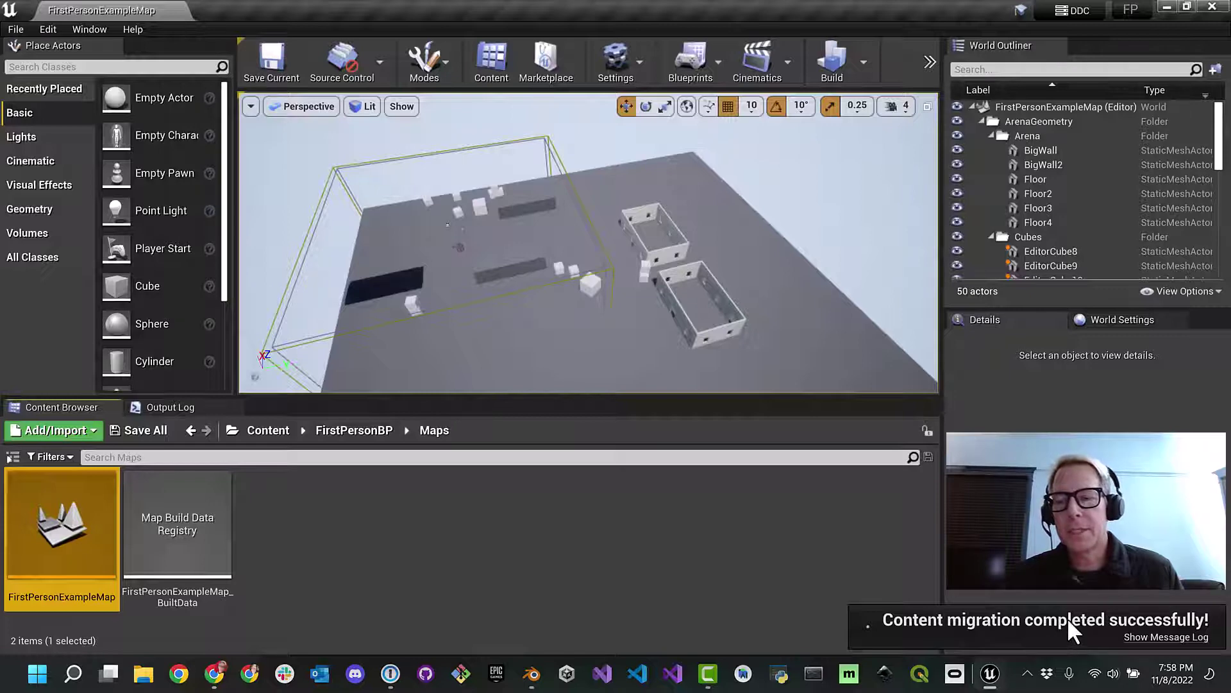
# Step: Review the list of migrated assets in the Message Log and close the log
pyautogui.click(1136, 644)
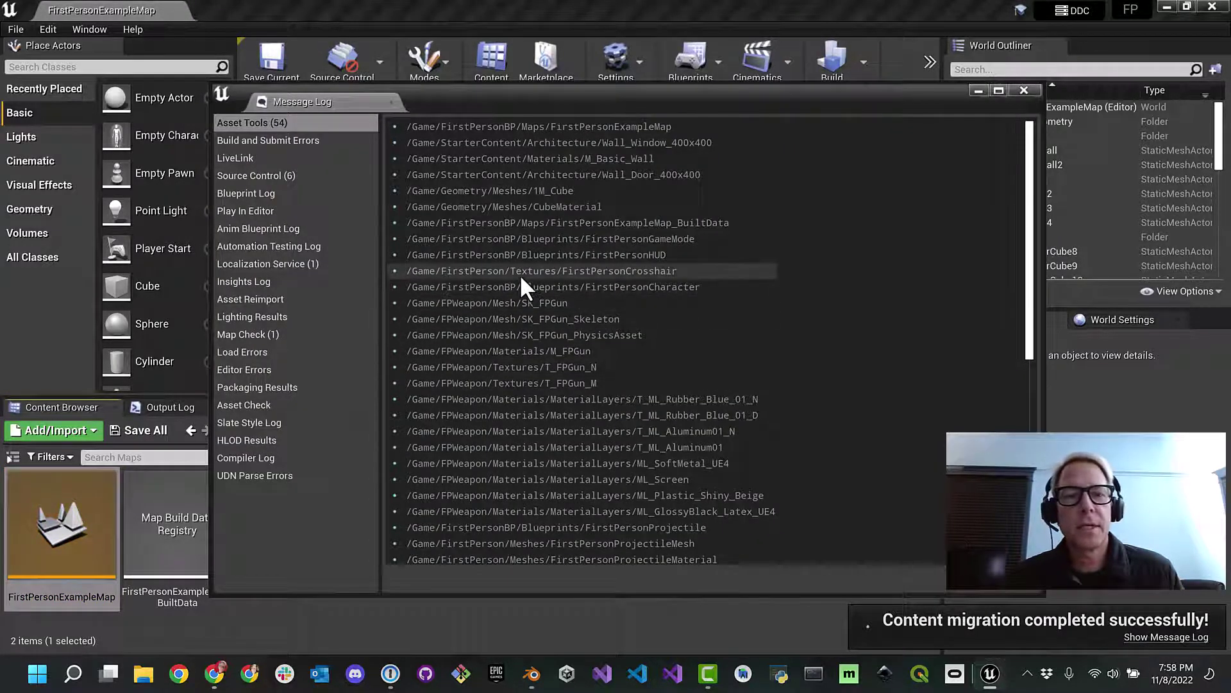
pyautogui.scroll(-5, 520, 283)
pyautogui.scroll(5, 520, 281)
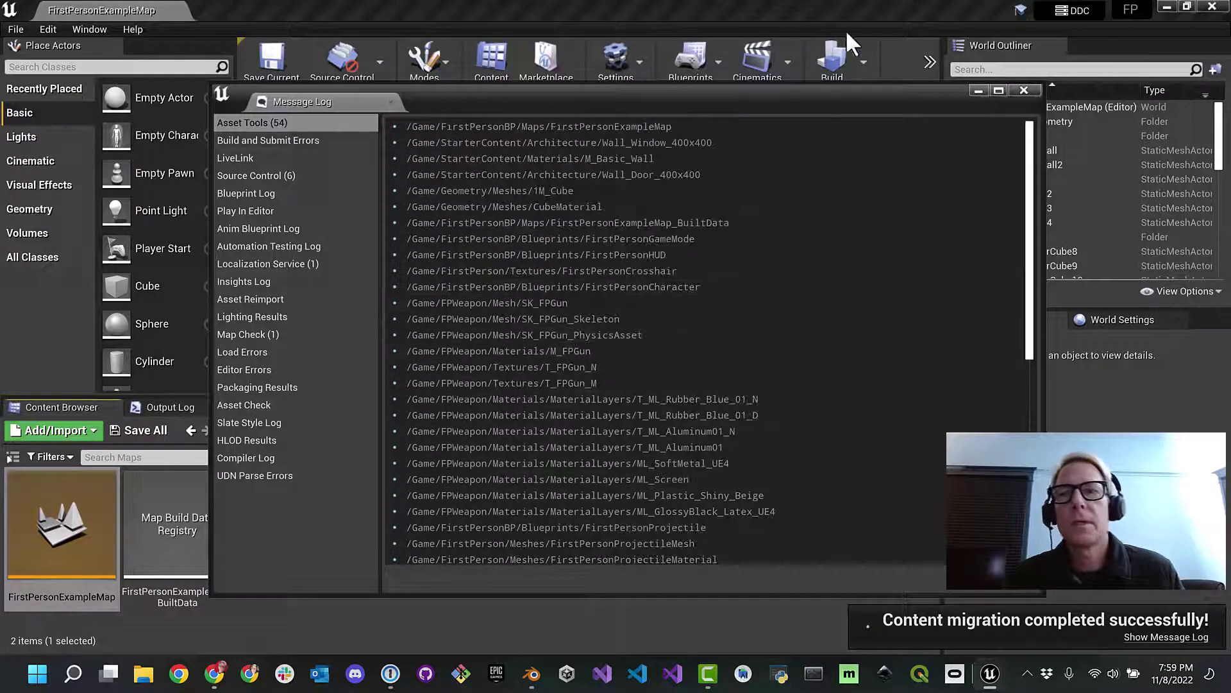
pyautogui.click(1024, 90)
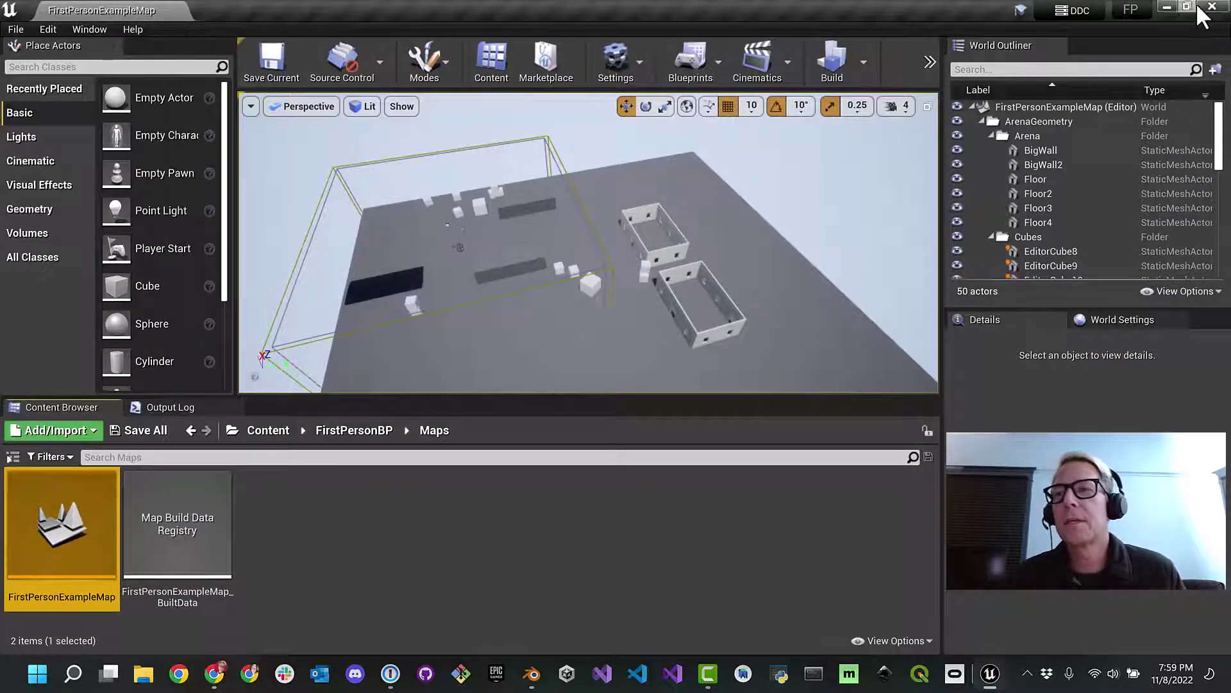
# Step: Minimize the FP project and open the VR project from the Epic Games Launcher's library
pyautogui.click(1167, 7)
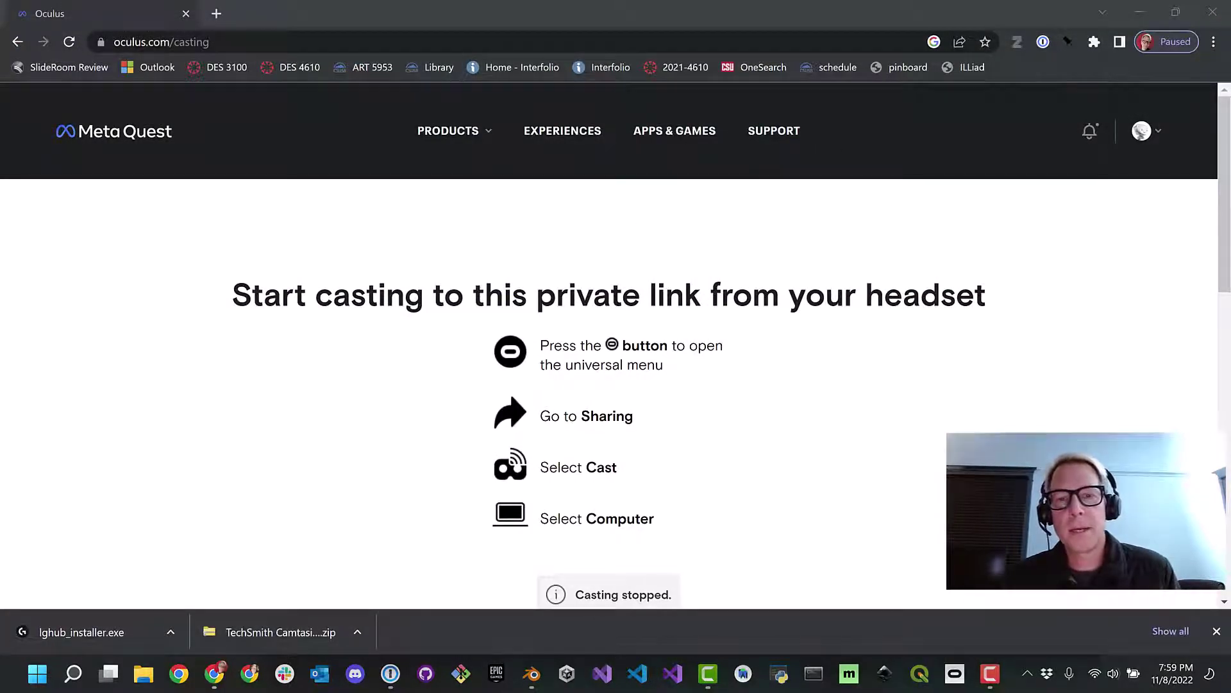
pyautogui.click(496, 674)
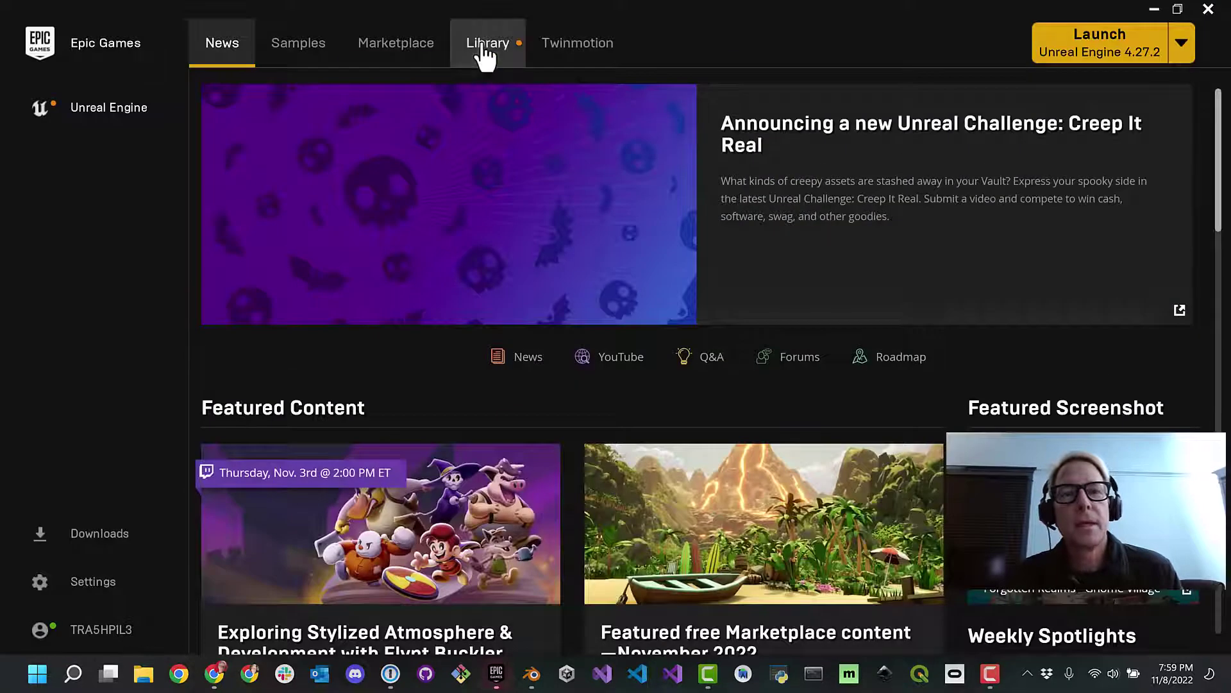
pyautogui.click(484, 50)
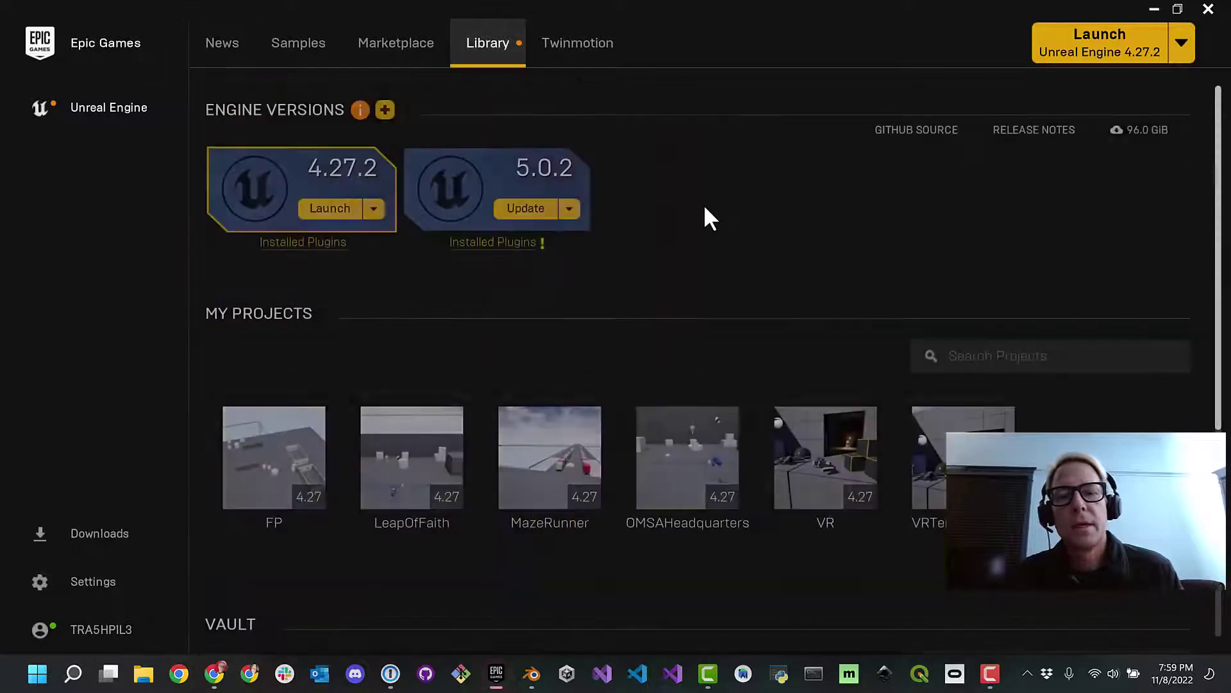
pyautogui.doubleClick(799, 408)
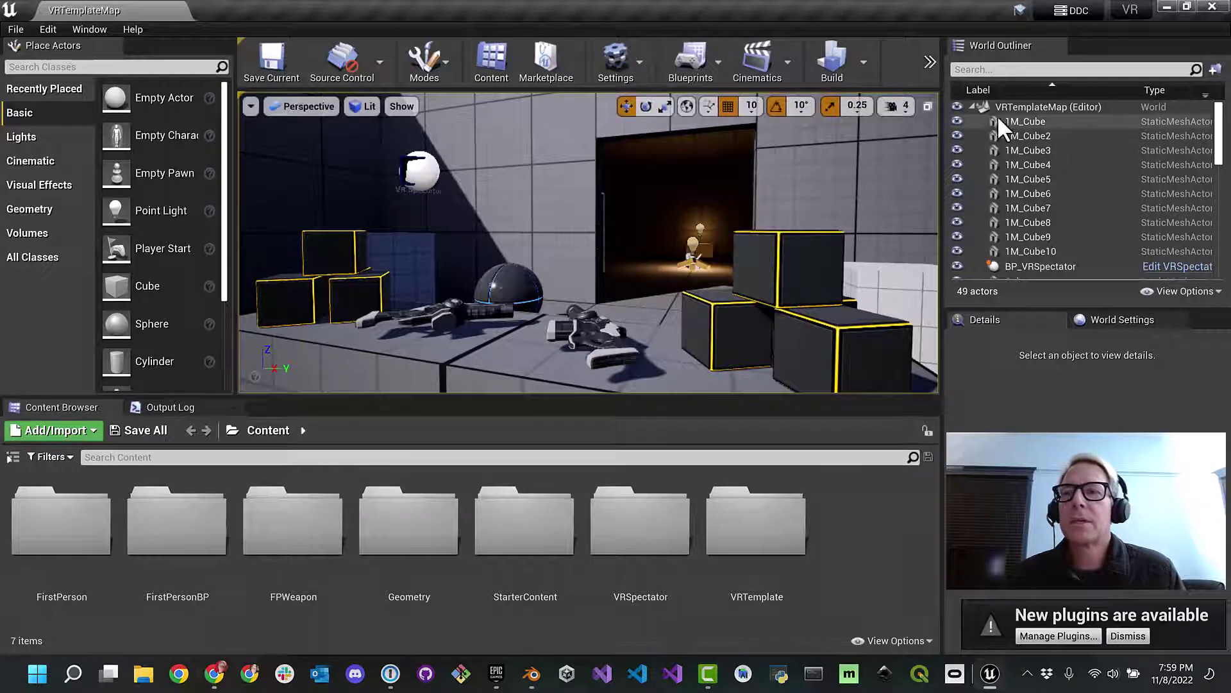
# Step: Open the migrated FirstPersonExampleMap from the Maps folder inside FirstPersonBP
pyautogui.click(1055, 109)
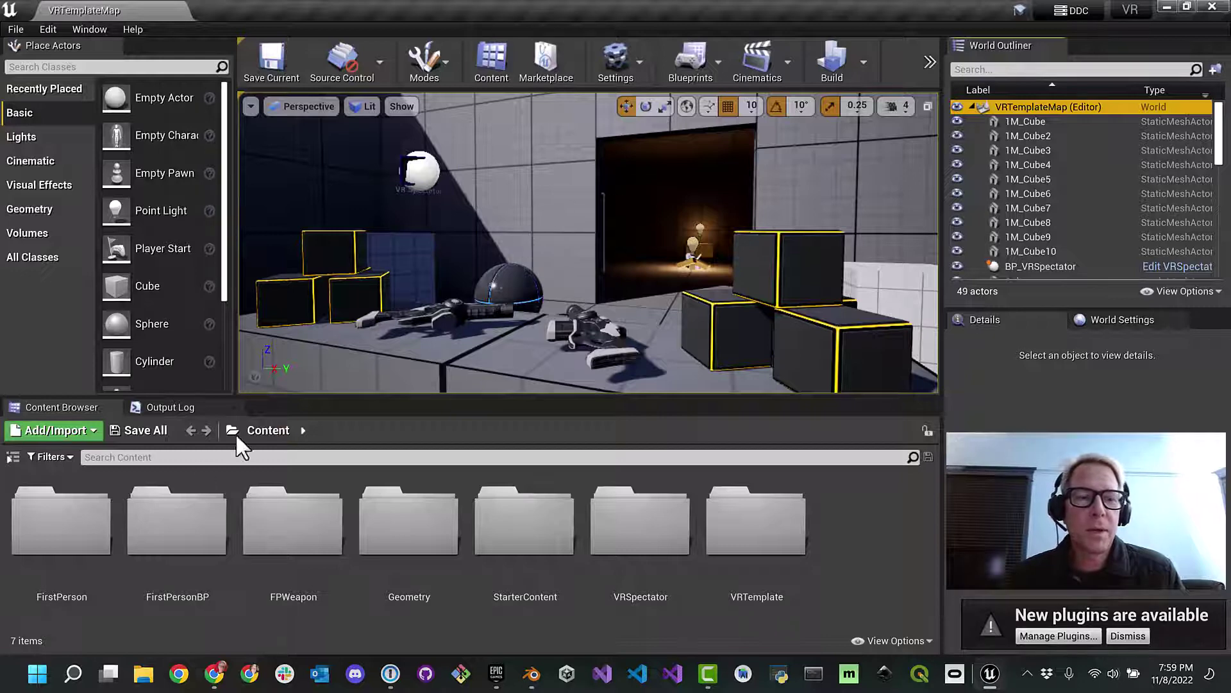
pyautogui.doubleClick(180, 515)
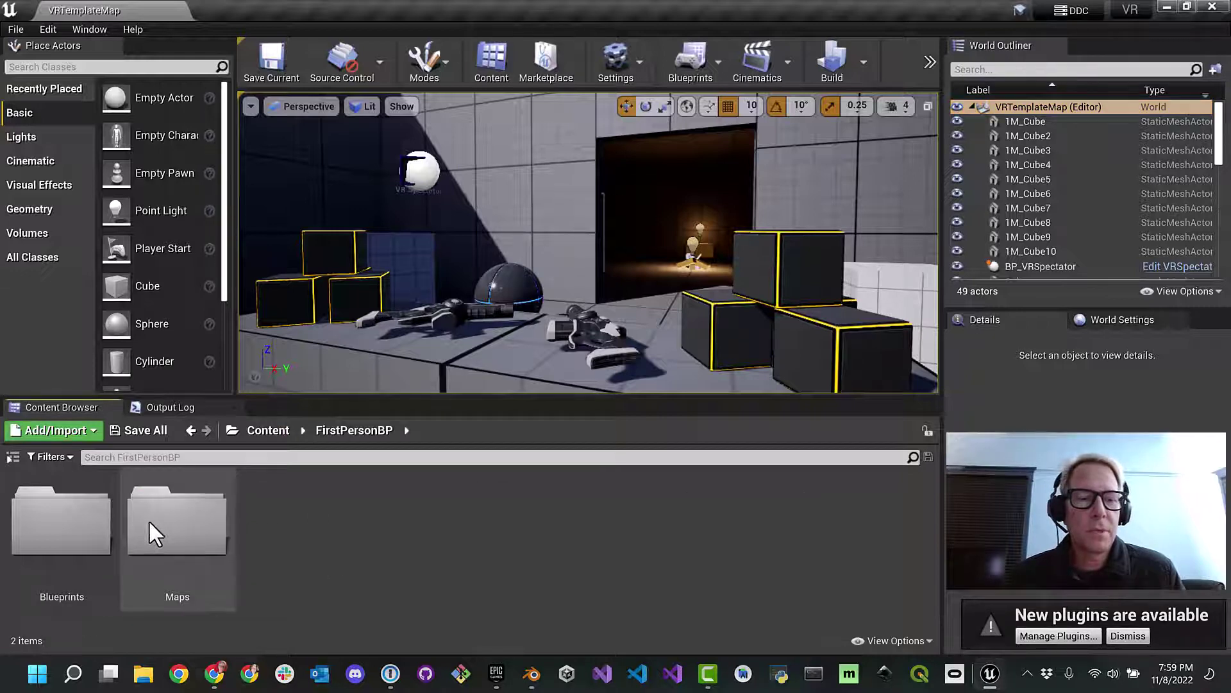
pyautogui.doubleClick(164, 522)
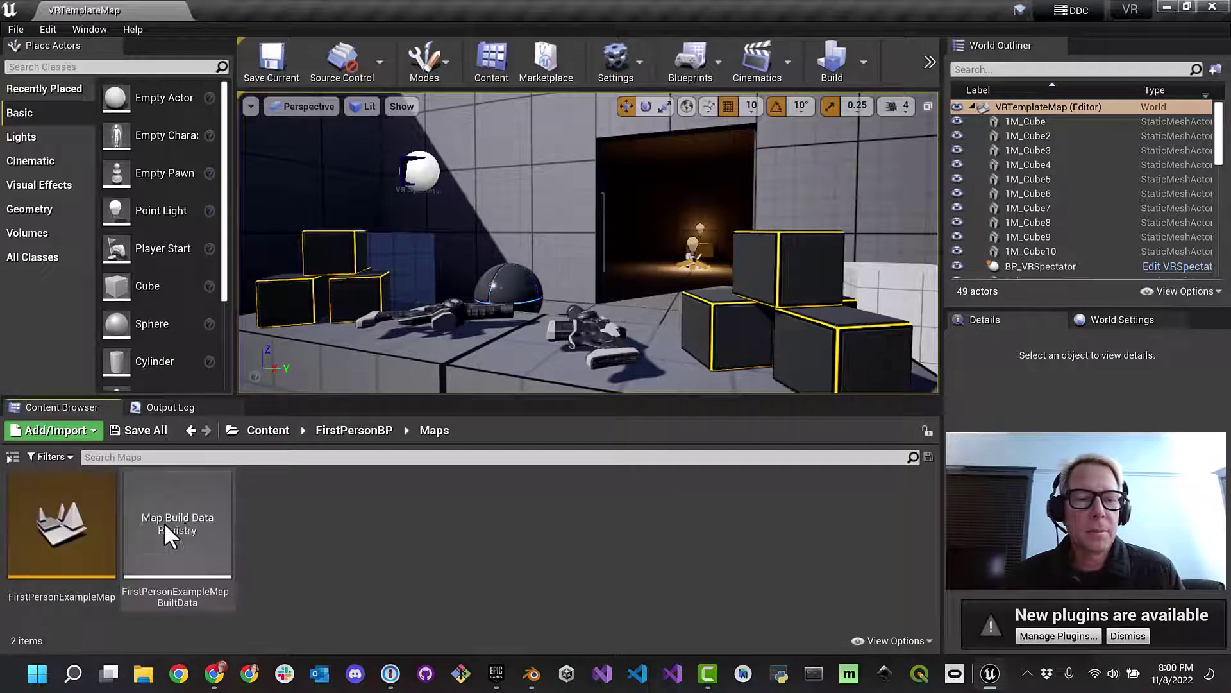
pyautogui.doubleClick(32, 541)
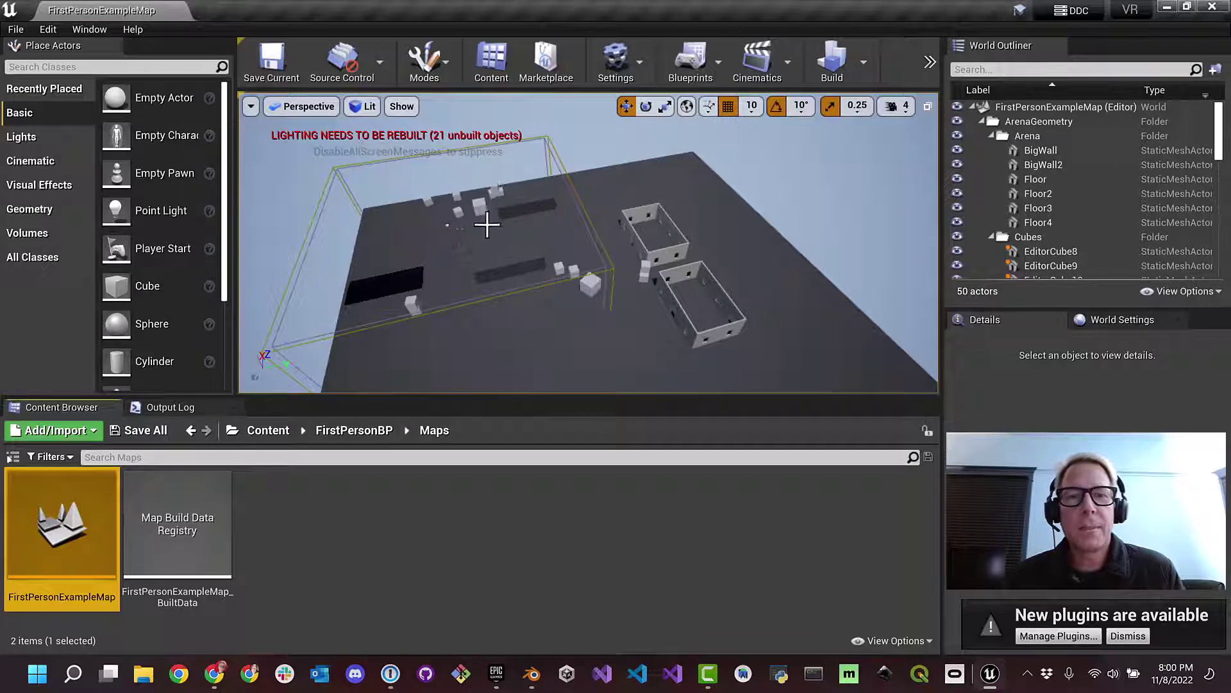
# Step: Build only the lighting for FirstPersonExampleMap
pyautogui.moveTo(523, 241)
pyautogui.mouseDown(button='right')
pyautogui.moveTo(523, 253)
pyautogui.moveTo(506, 244)
pyautogui.moveTo(523, 241)
pyautogui.mouseUp(button='right')
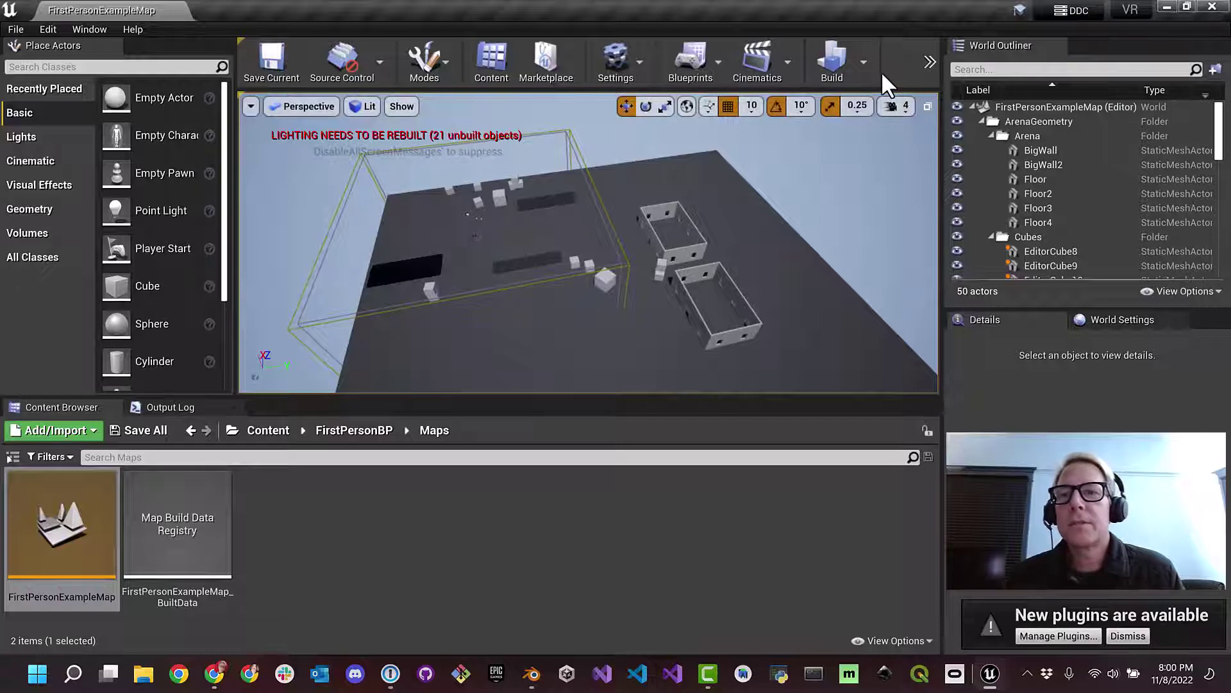
pyautogui.click(865, 62)
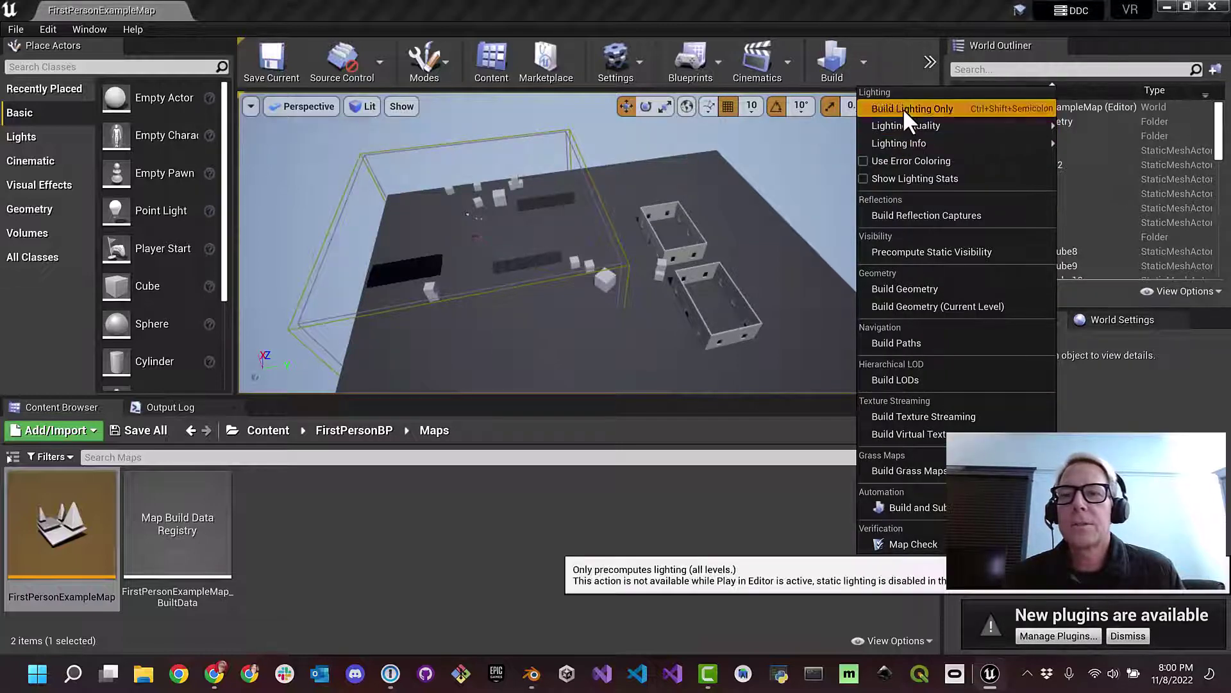
pyautogui.click(902, 108)
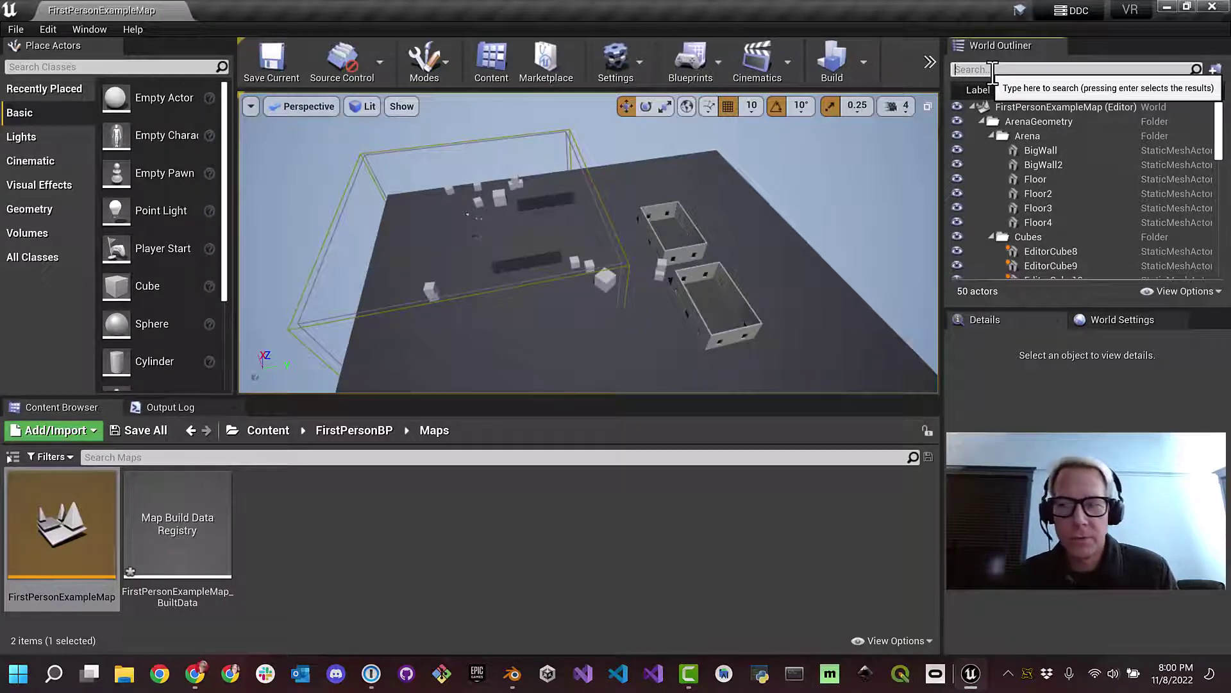
# Step: Filter the World Outliner by "fir", delete the FirstPersonCharacter actor, and save the current level
pyautogui.press('BackSpace')
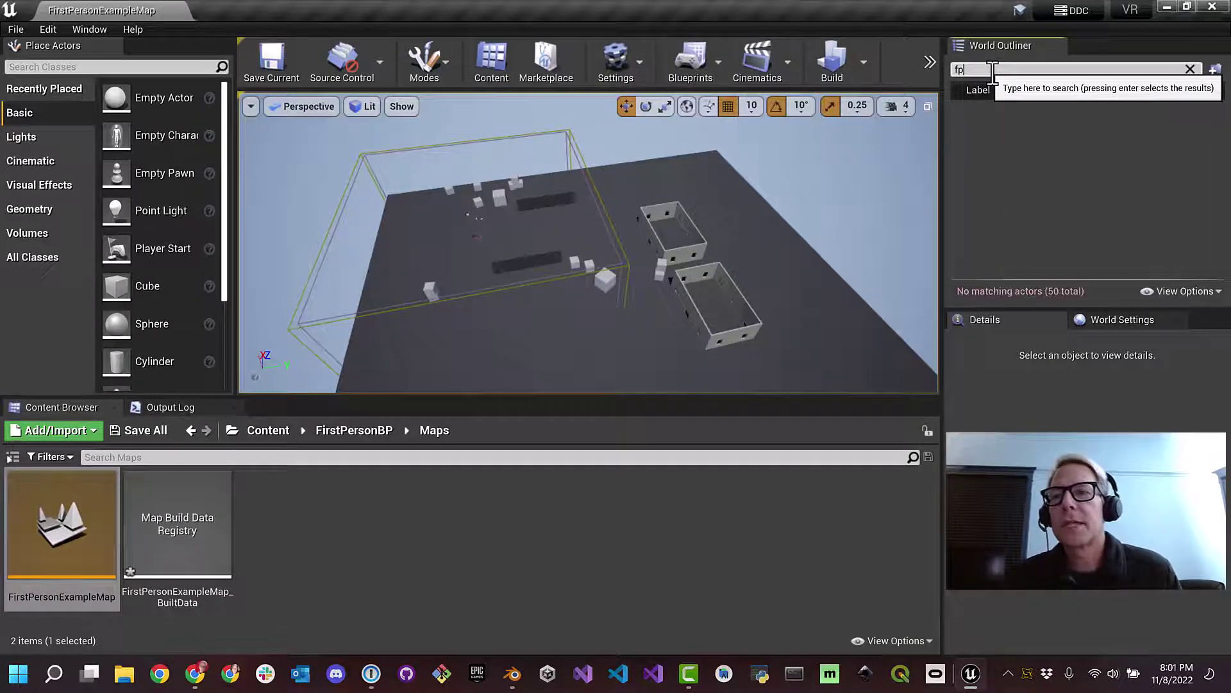
pyautogui.write('ir')
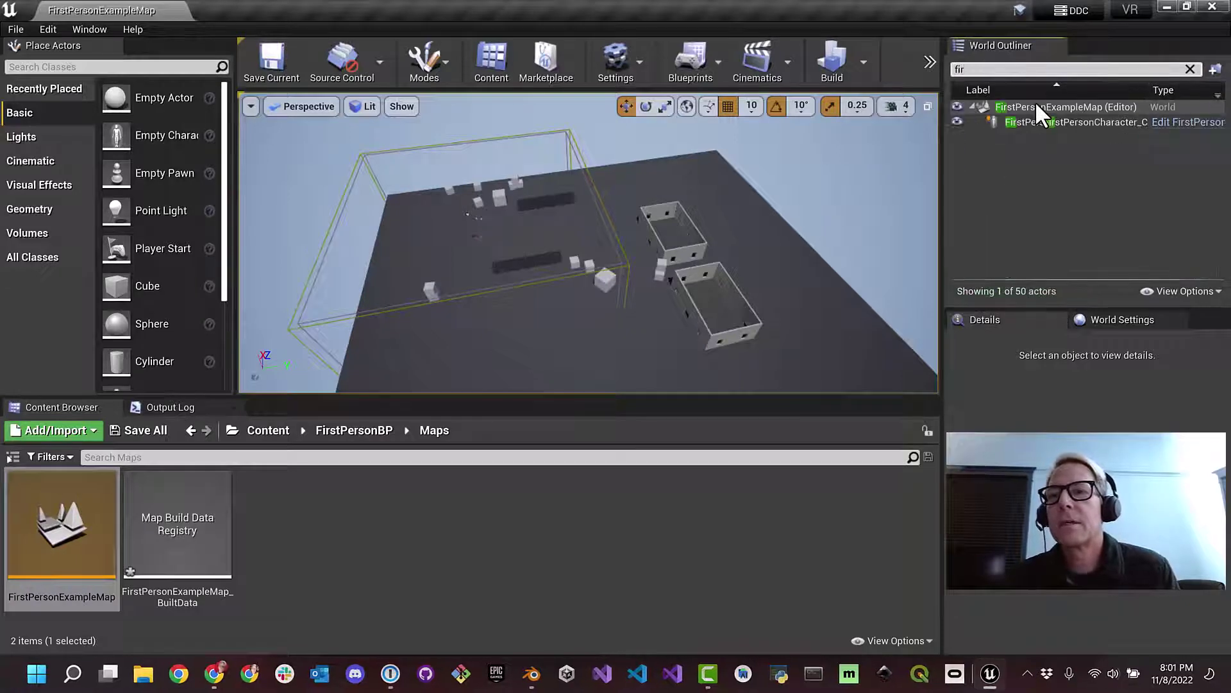
pyautogui.click(1076, 121)
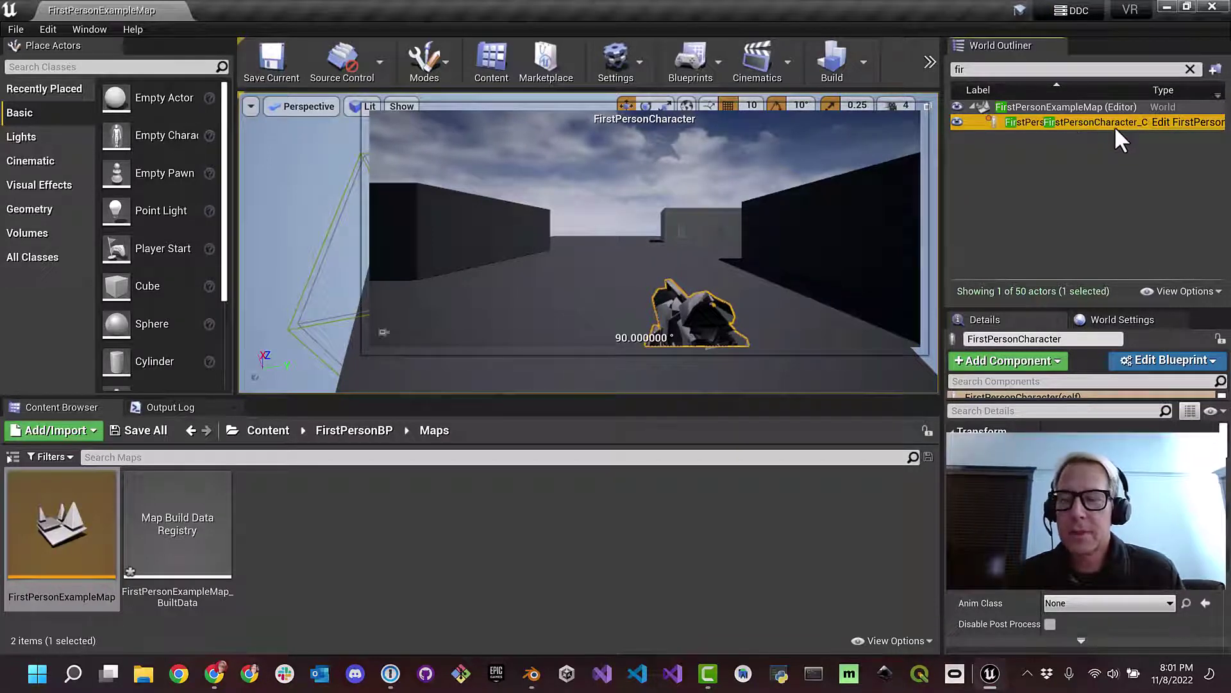
pyautogui.press('Delete')
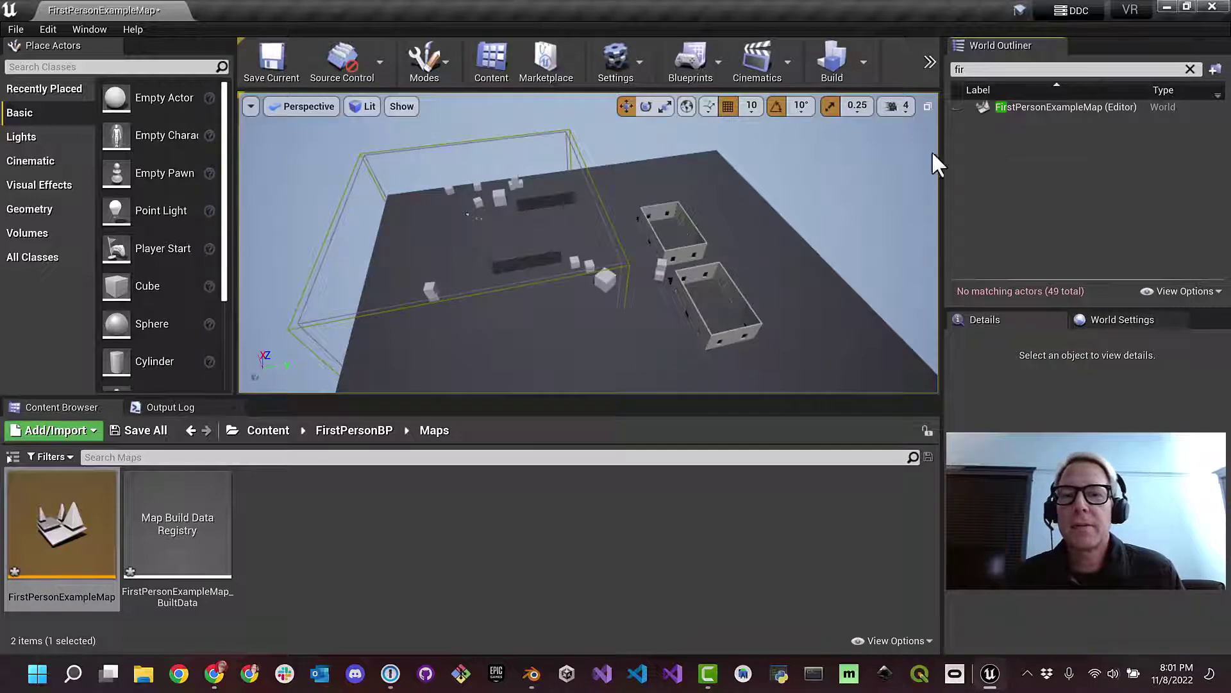
pyautogui.click(255, 52)
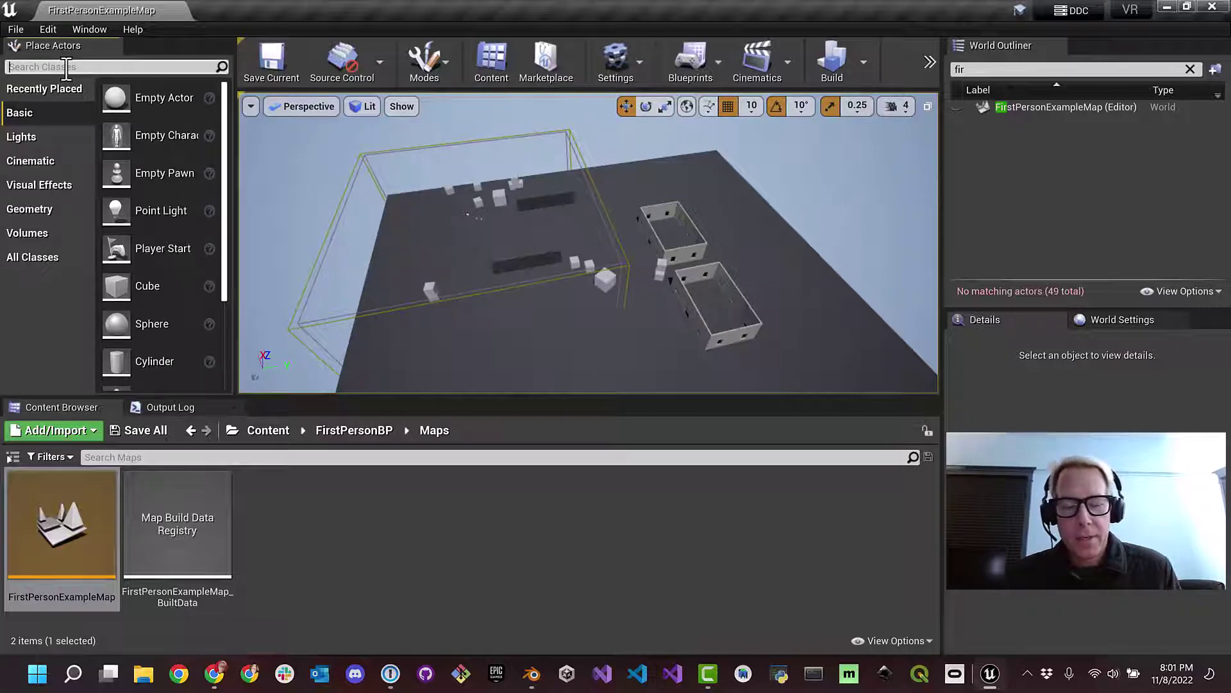
# Step: Find the Nav Mesh Bounds Volume among the placeable actors and place one on the floor near the middle of the level
pyautogui.write('nav mesh')
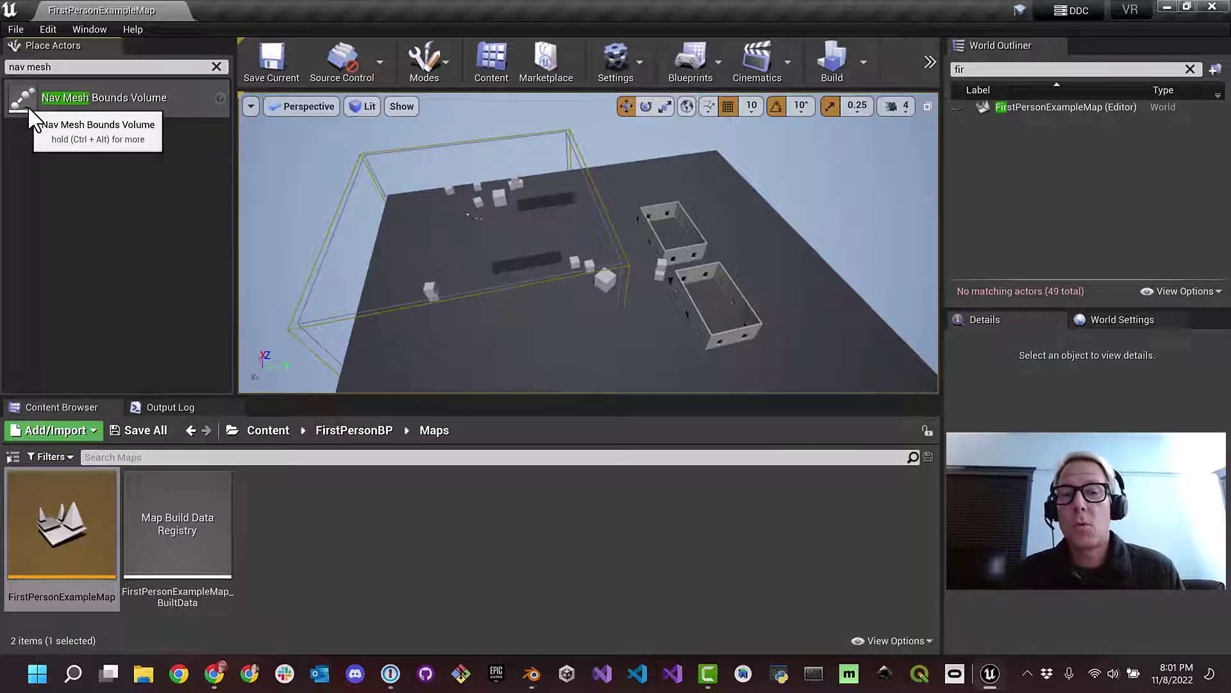
pyautogui.moveTo(29, 119); pyautogui.dragTo(584, 301)
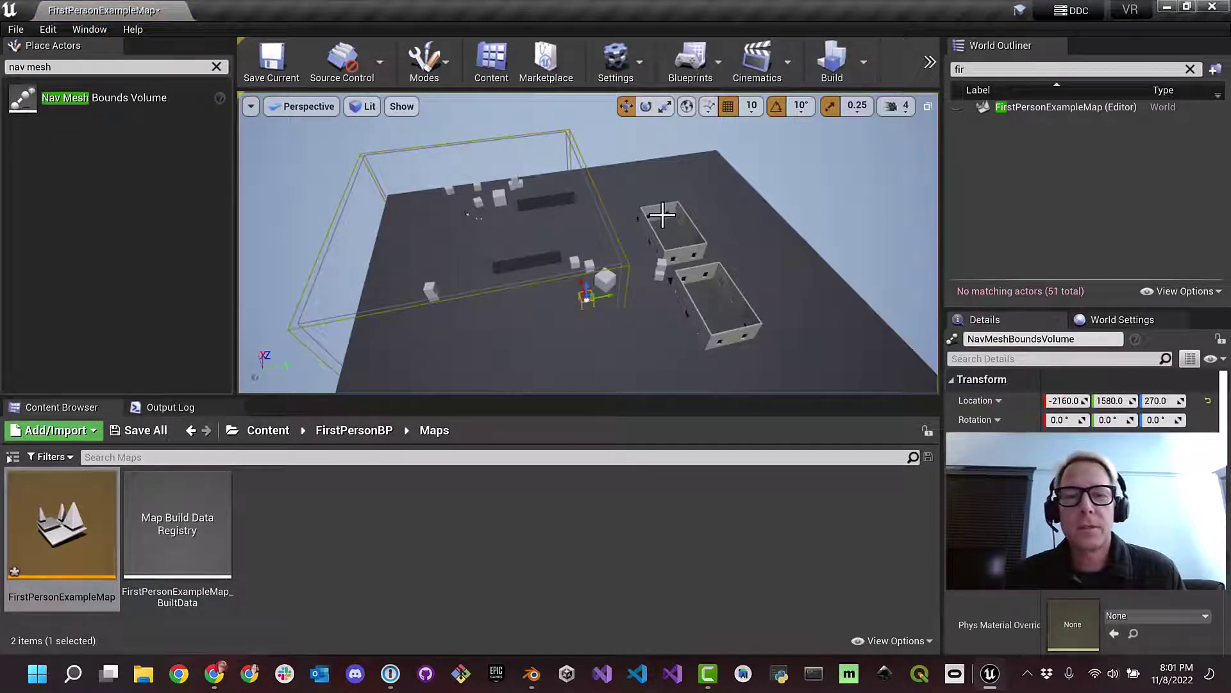
# Step: Scale the Nav Mesh Bounds Volume to span most of the floor, increase its height, and switch to the Move tool
pyautogui.scroll(4, 661, 213)
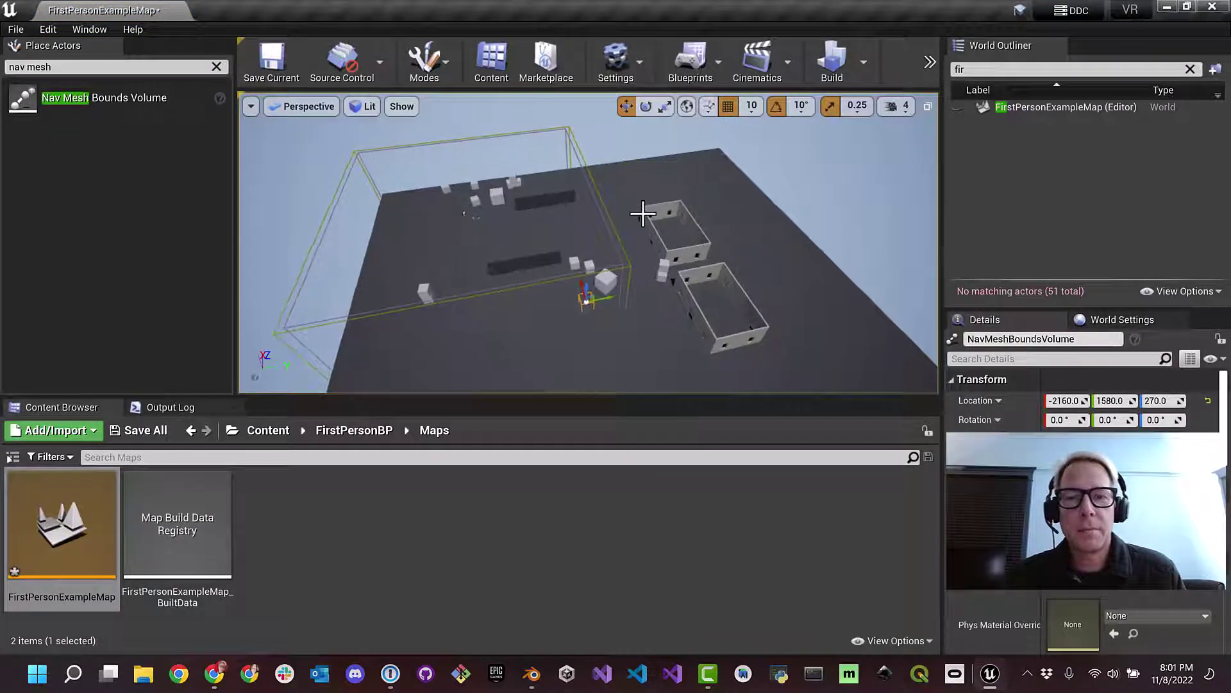
pyautogui.click(666, 106)
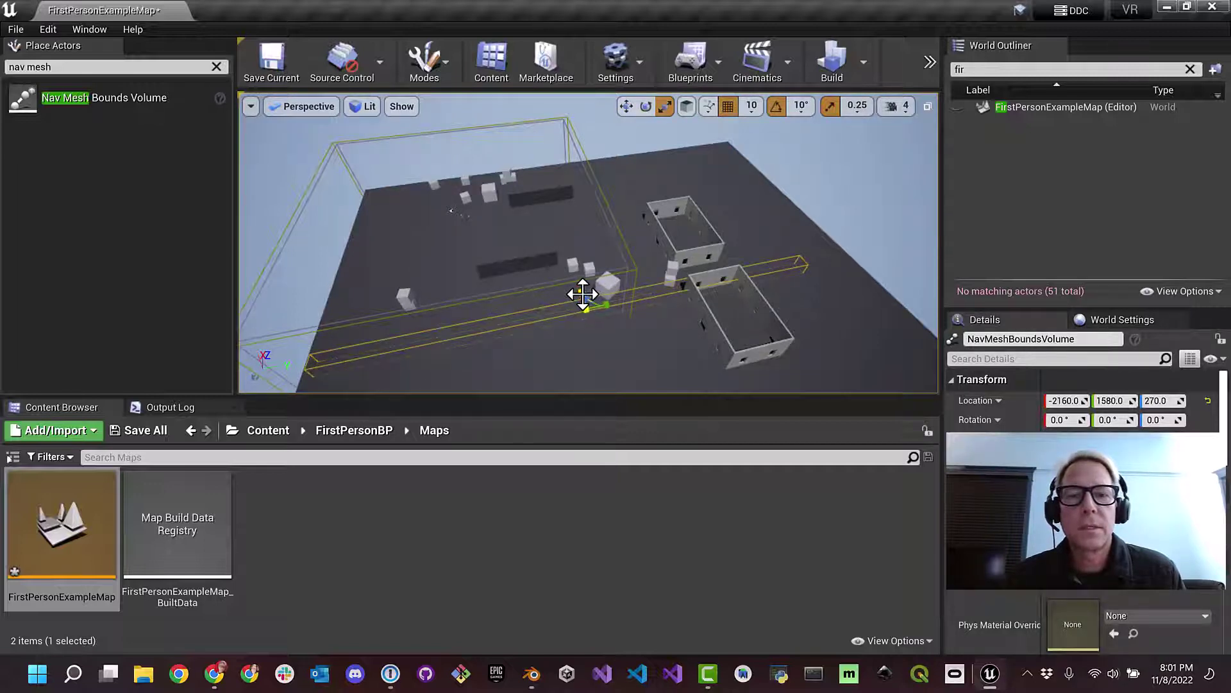
pyautogui.moveTo(582, 294); pyautogui.dragTo(645, 234)
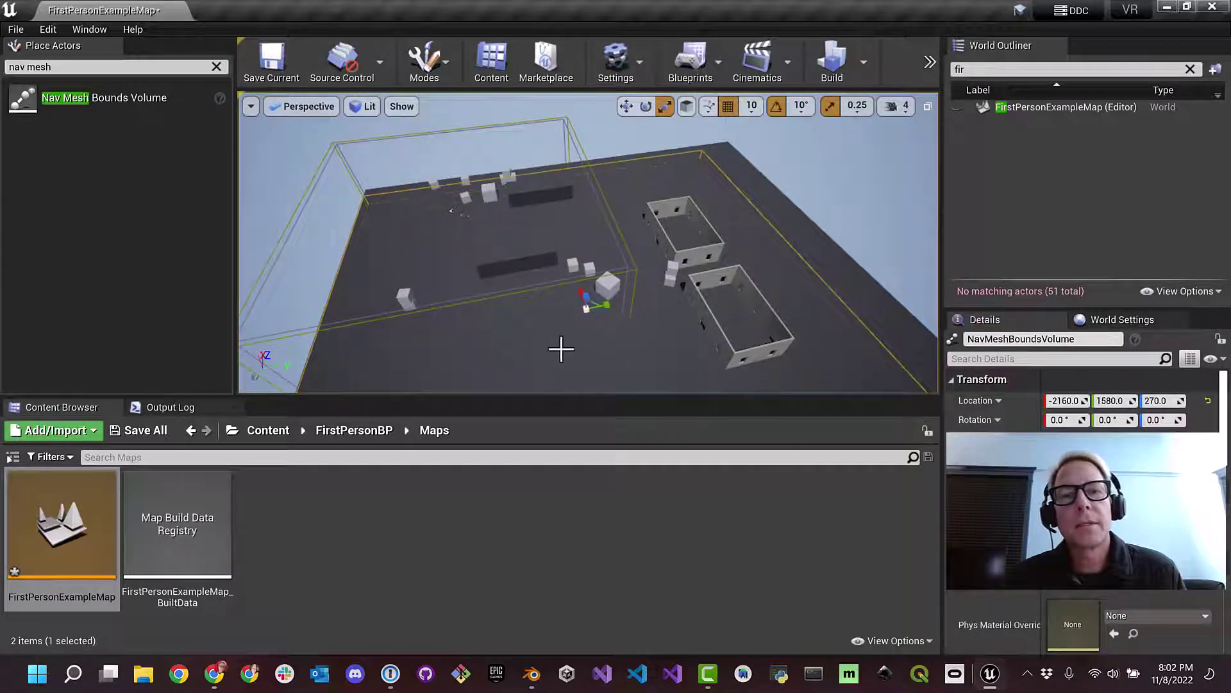
pyautogui.press('Down')
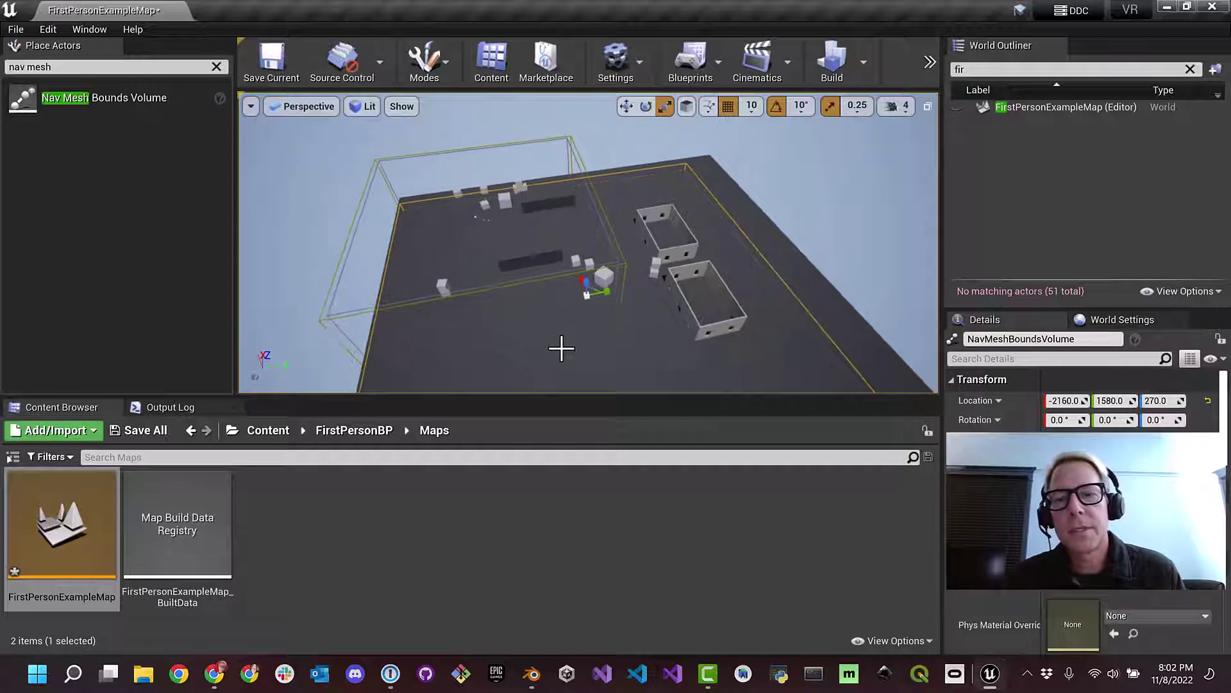
pyautogui.press('Down')
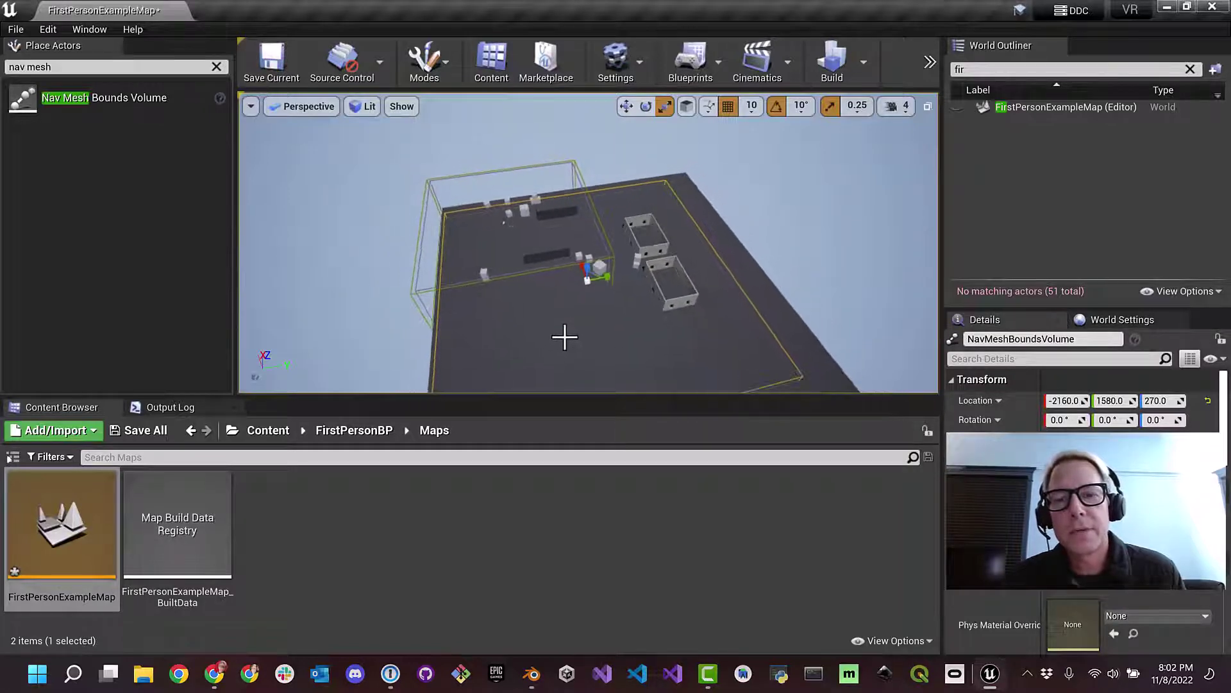
pyautogui.press('Down')
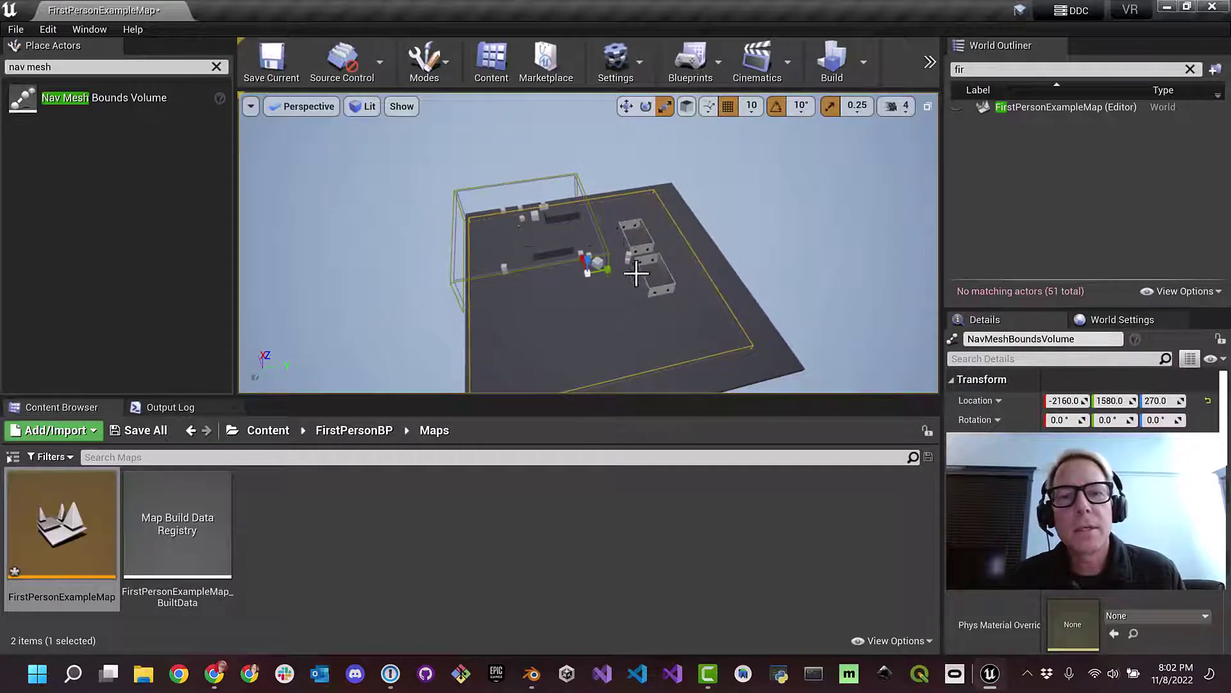
pyautogui.moveTo(587, 259); pyautogui.dragTo(612, 243)
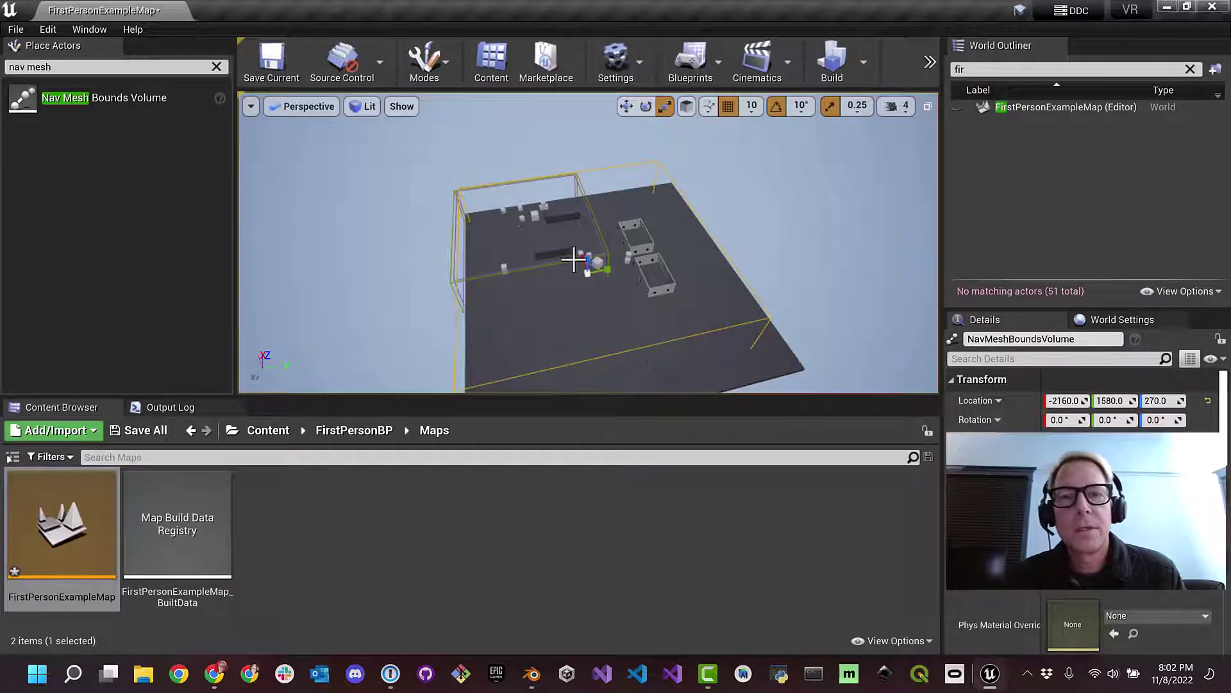
pyautogui.click(625, 107)
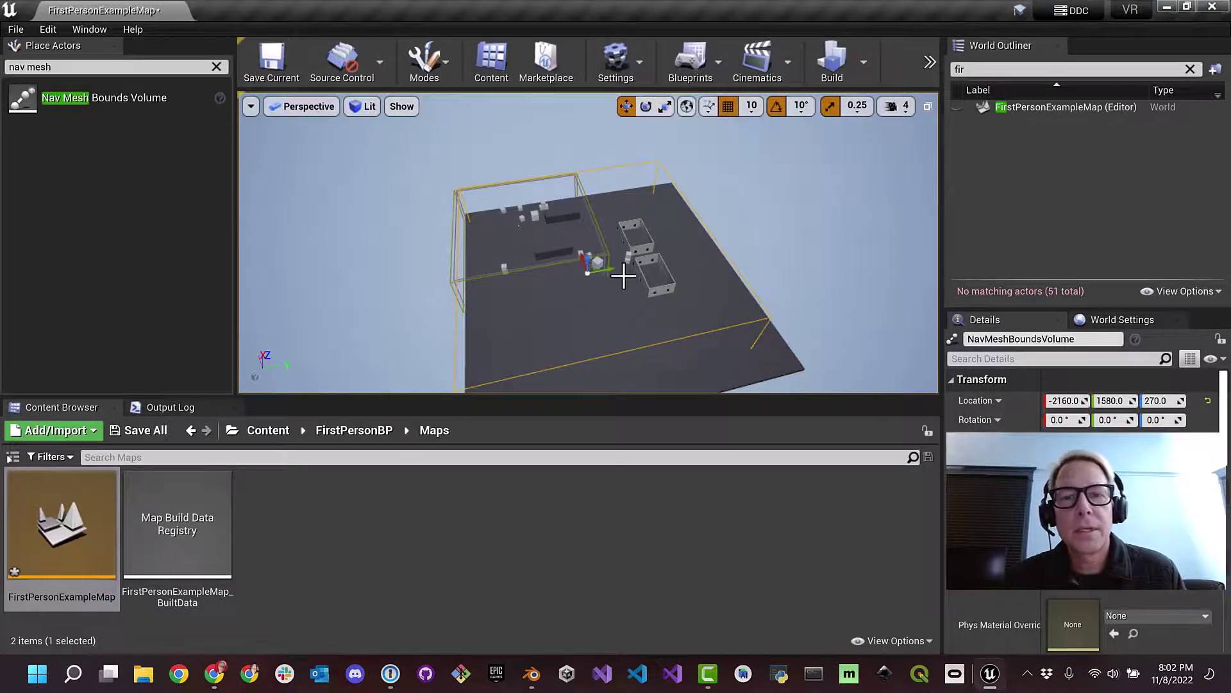
# Step: Move and scale the Nav Mesh Bounds Volume to cover the whole floor, ending at location -2450, 1990, 270
pyautogui.moveTo(608, 270); pyautogui.dragTo(590, 258)
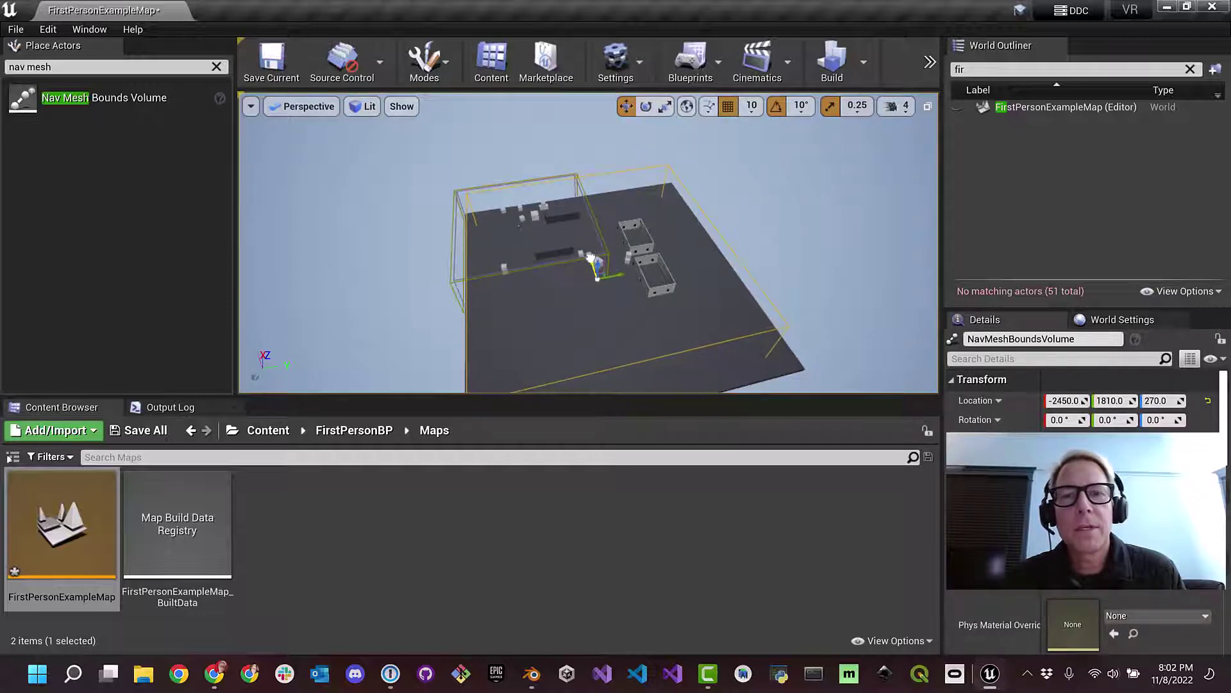
pyautogui.click(666, 106)
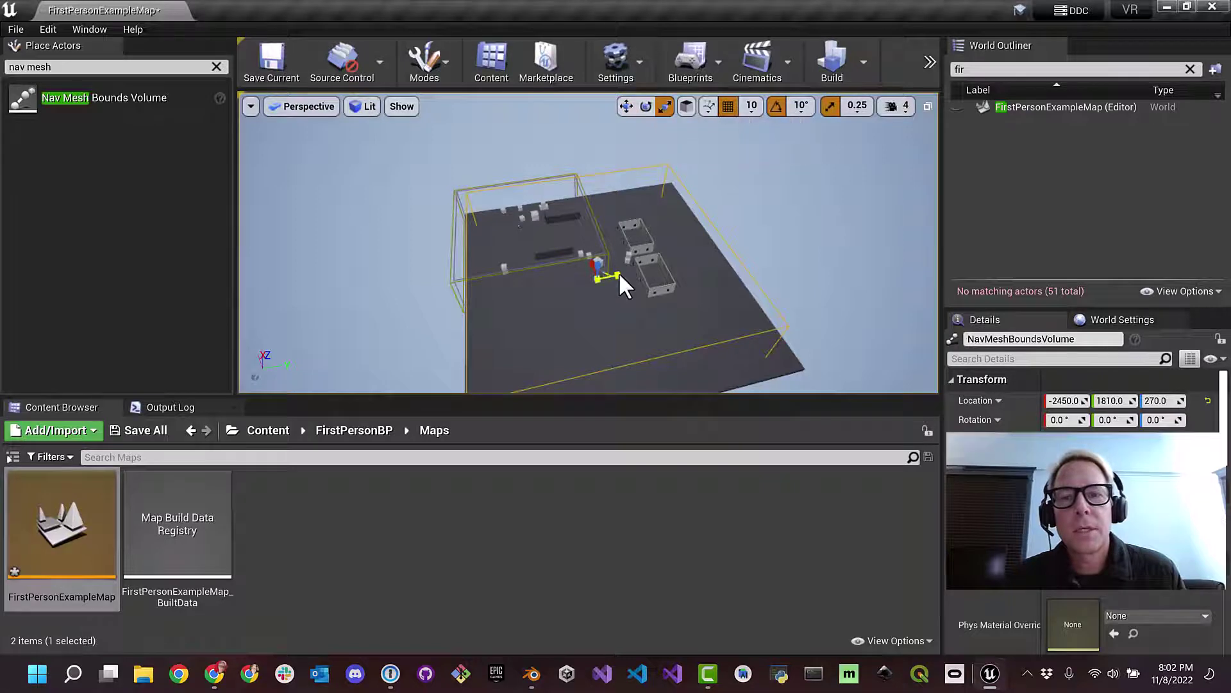
pyautogui.moveTo(620, 273); pyautogui.dragTo(624, 276)
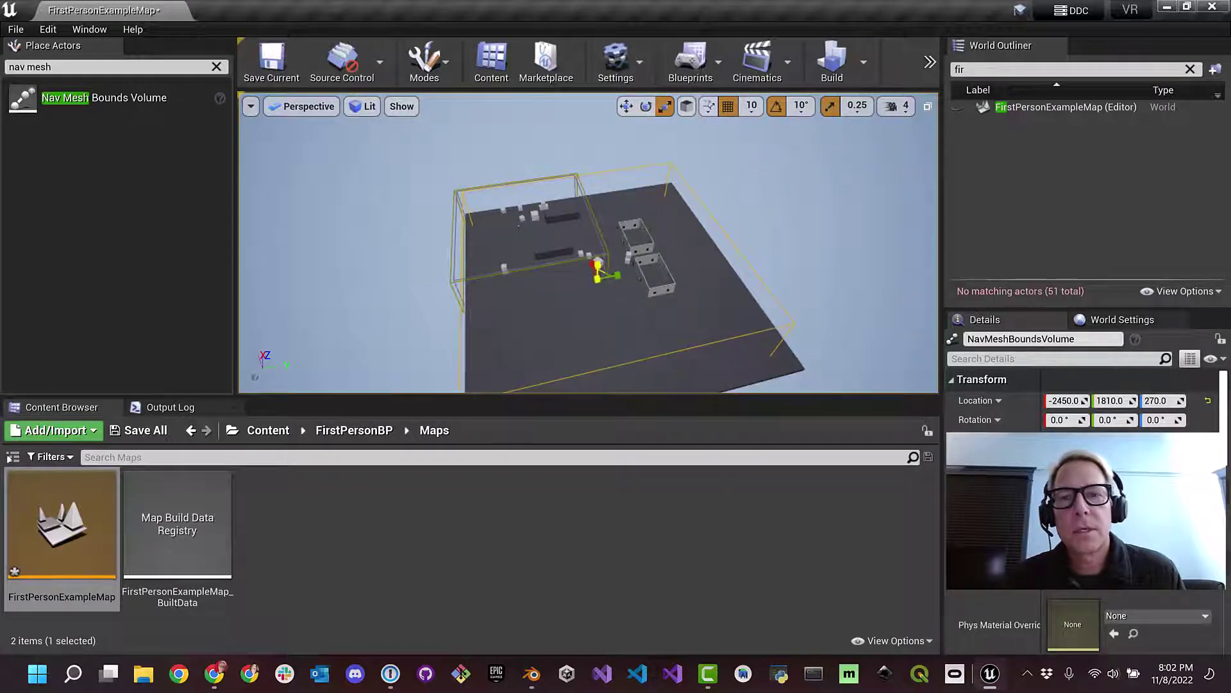
pyautogui.moveTo(598, 272); pyautogui.dragTo(602, 275)
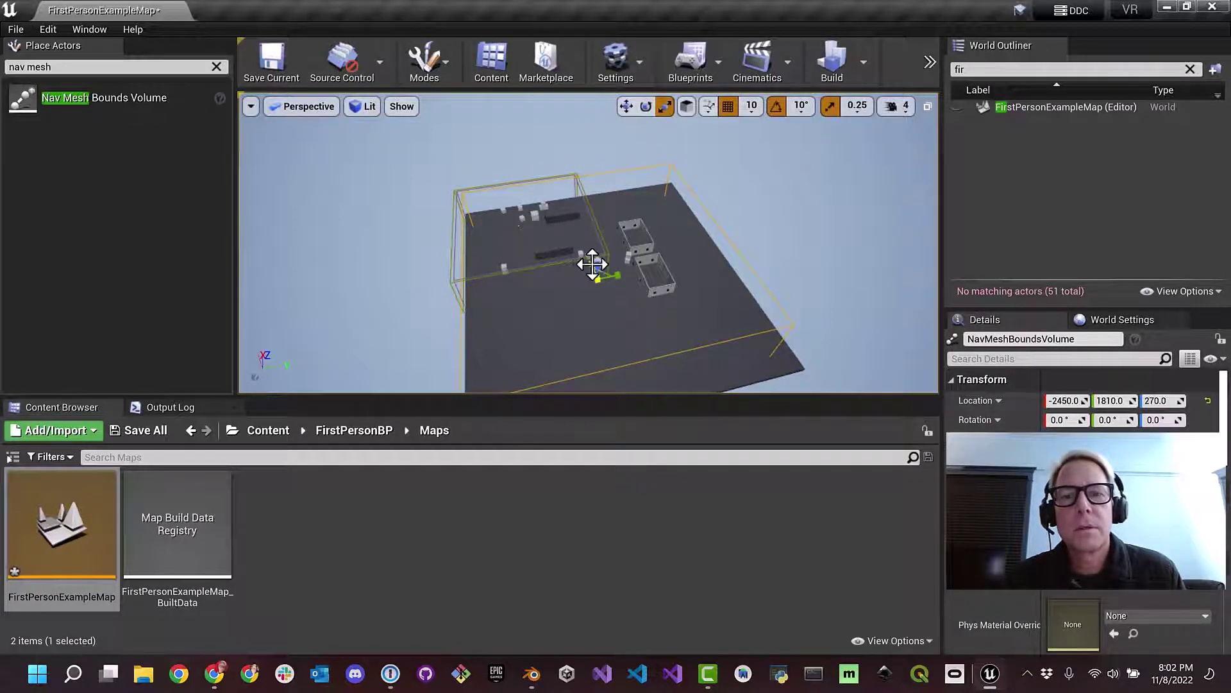
pyautogui.moveTo(589, 264); pyautogui.dragTo(600, 271)
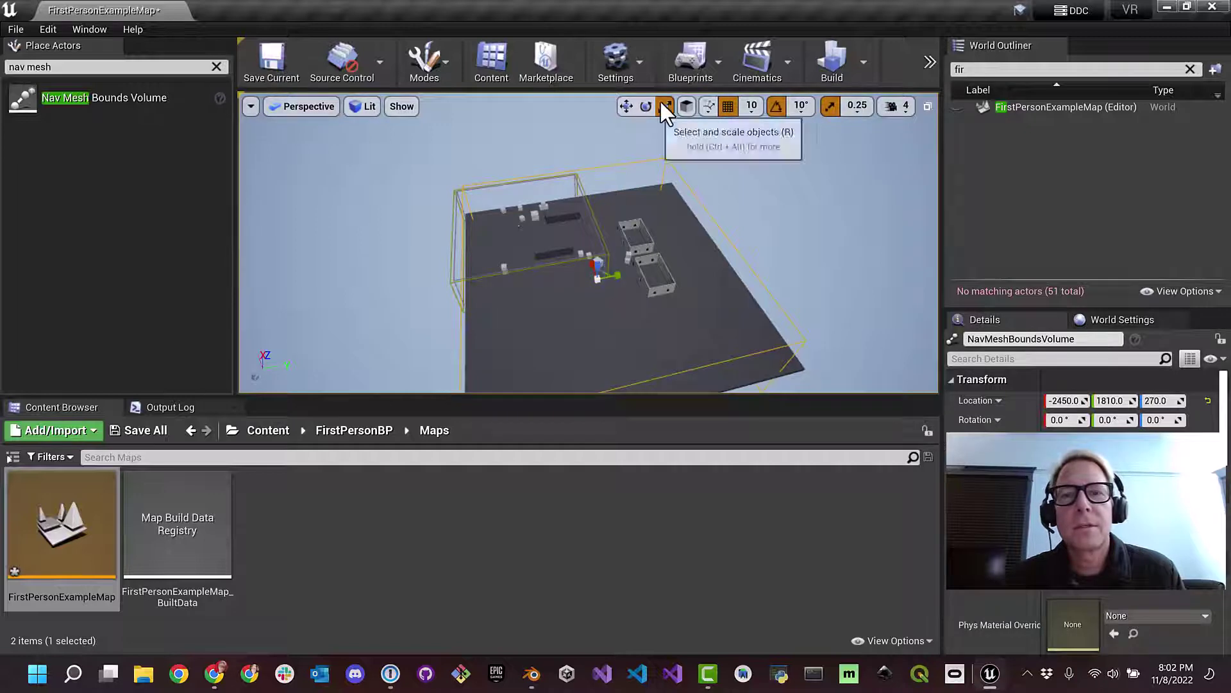
pyautogui.click(626, 105)
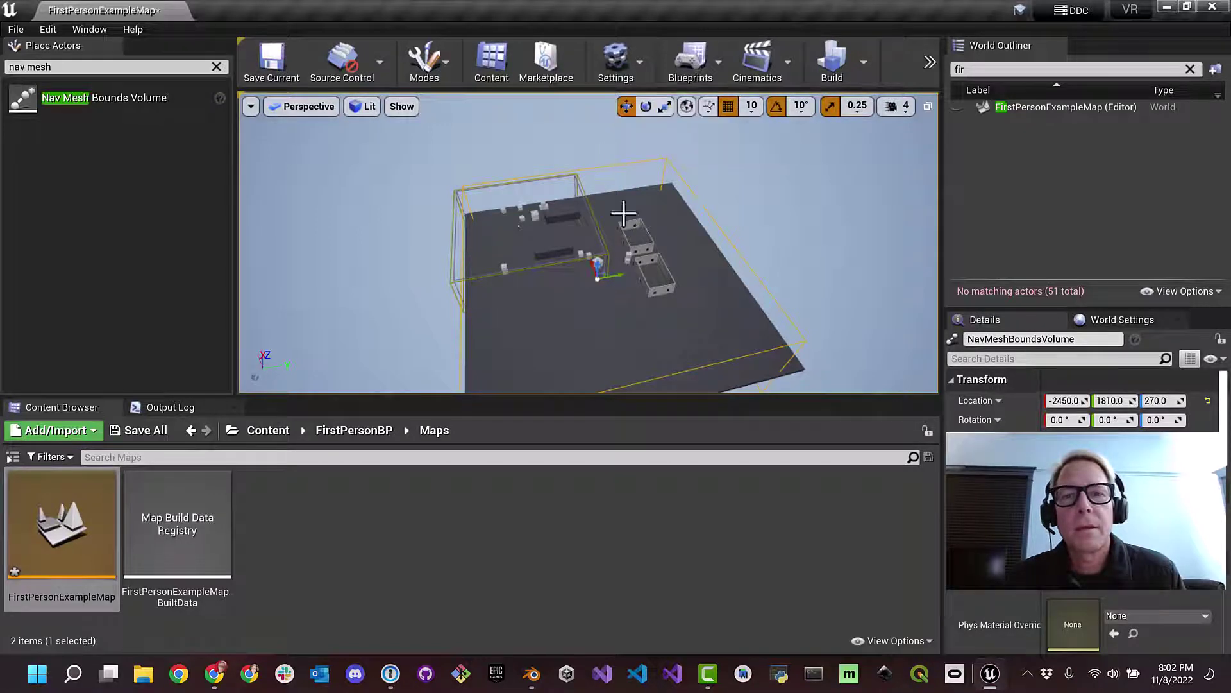
pyautogui.moveTo(624, 278); pyautogui.dragTo(624, 274)
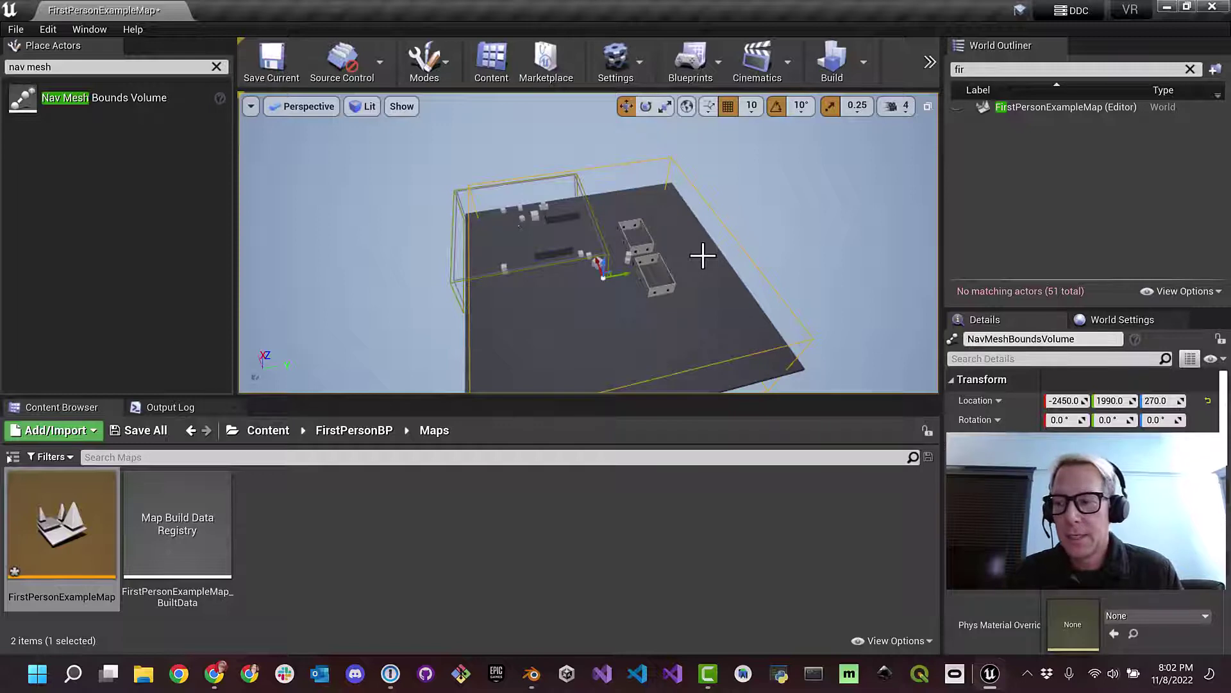
# Step: Show the root Content folder and clear the World Outliner's search filter
pyautogui.click(251, 431)
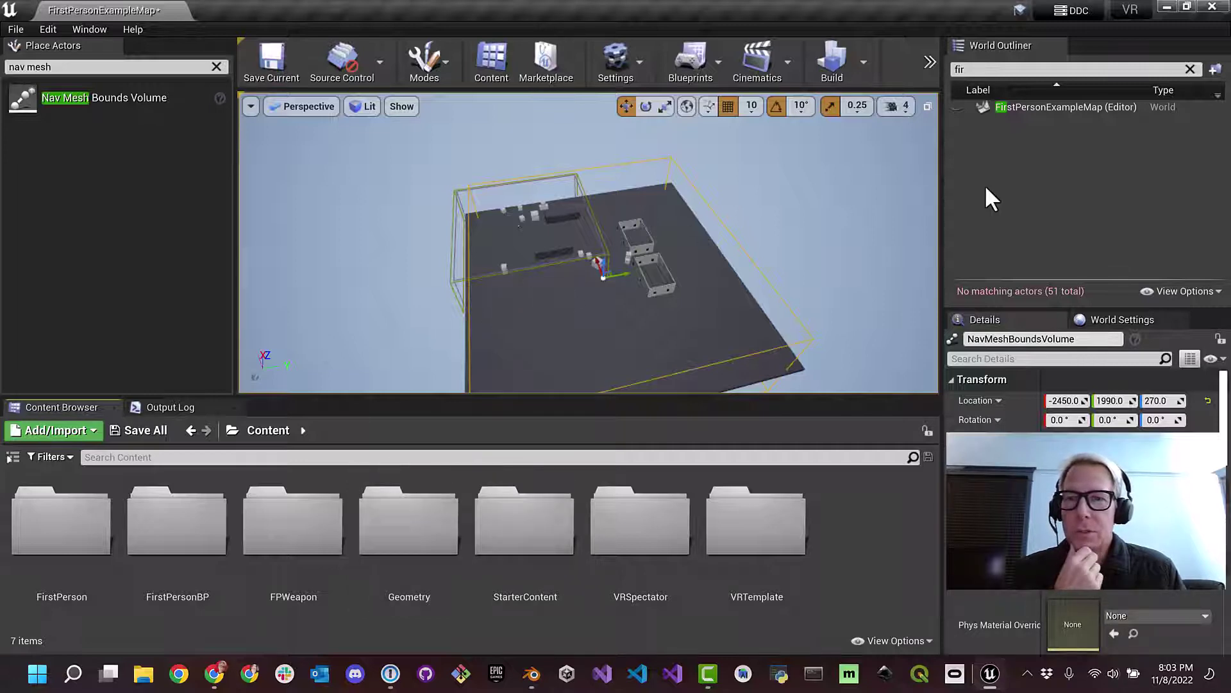
pyautogui.click(974, 69)
pyautogui.click(974, 70)
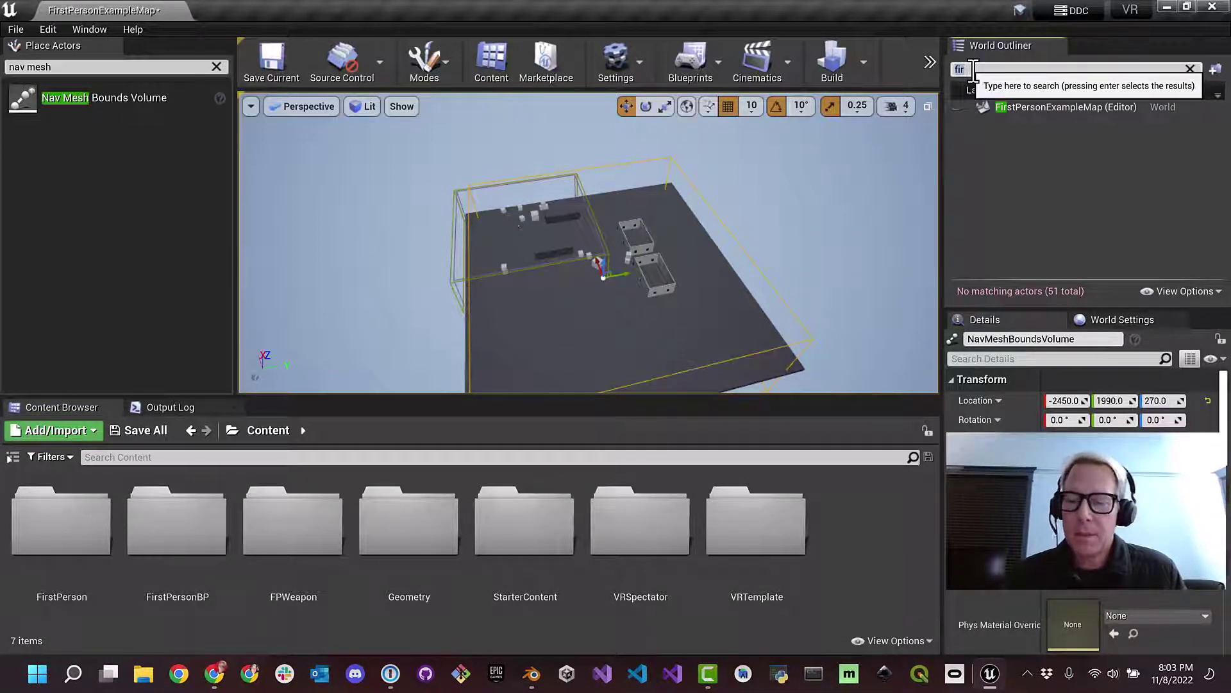
pyautogui.press('BackSpace')
pyautogui.press('BackSpace')
pyautogui.press('BackSpace')
# Step: Search the placeable actors for "vr p" and place a VRPawn near the middle of the level
pyautogui.click(45, 66)
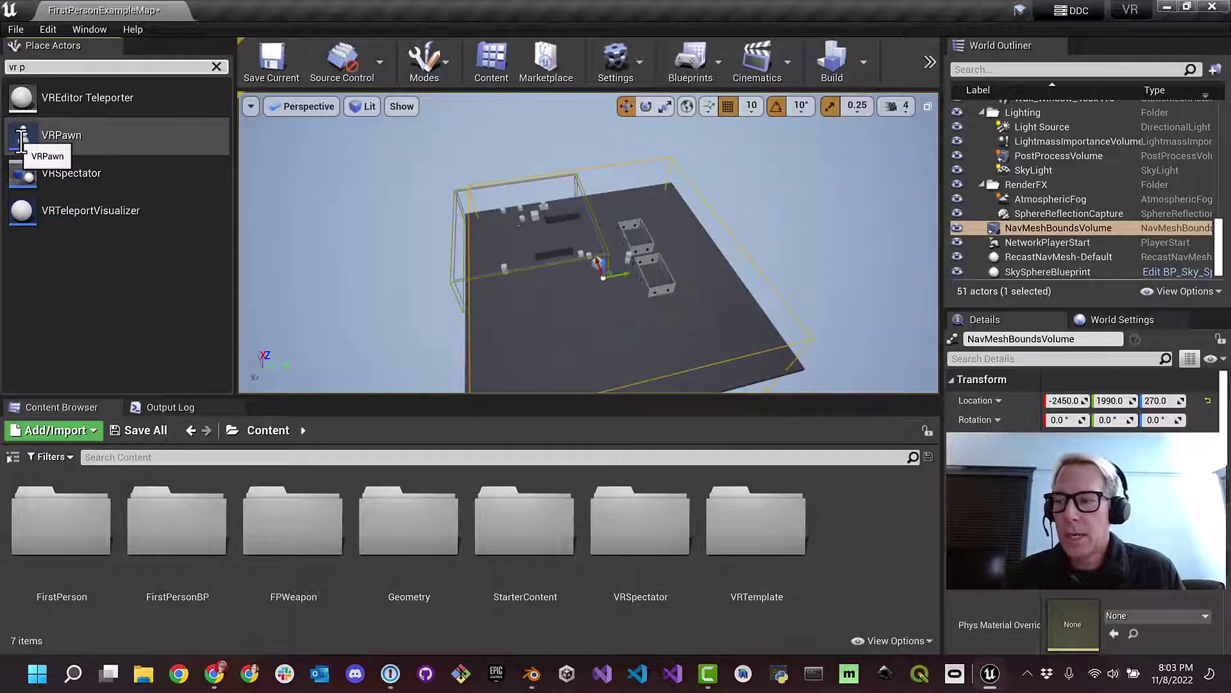
pyautogui.moveTo(21, 137); pyautogui.dragTo(585, 268)
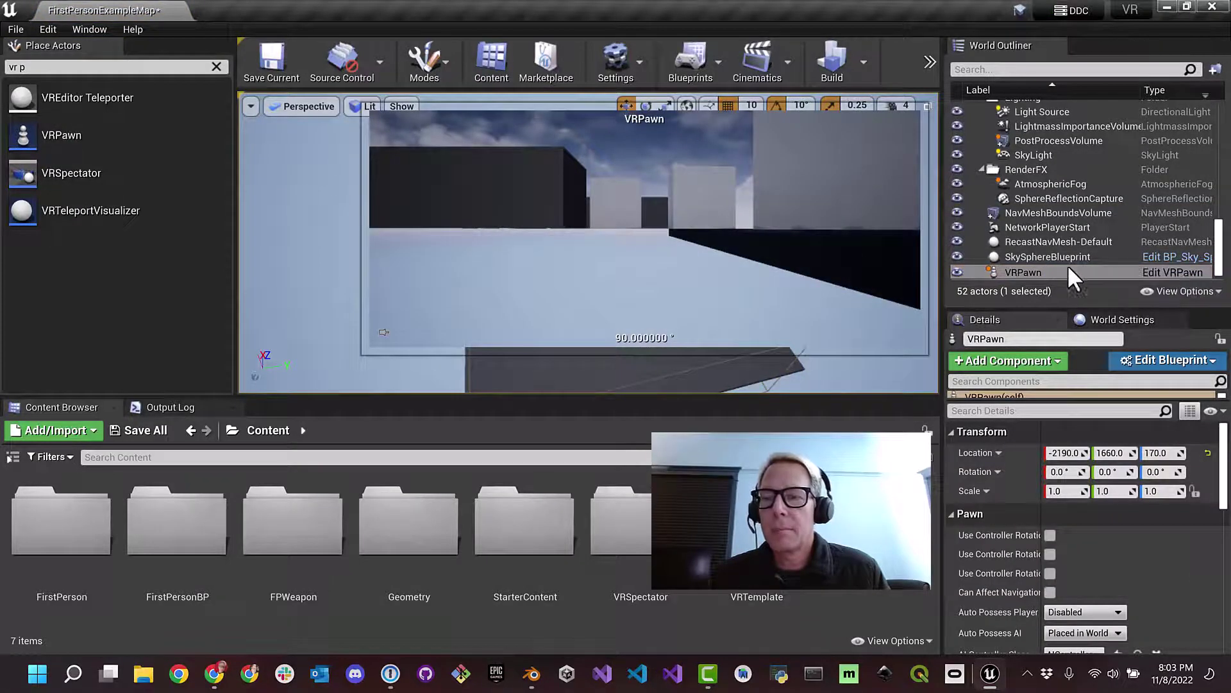
# Step: Set the VRPawn's Auto Possess Player to Player 0 and save the current level
pyautogui.click(1036, 272)
pyautogui.moveTo(1015, 393); pyautogui.dragTo(1007, 448)
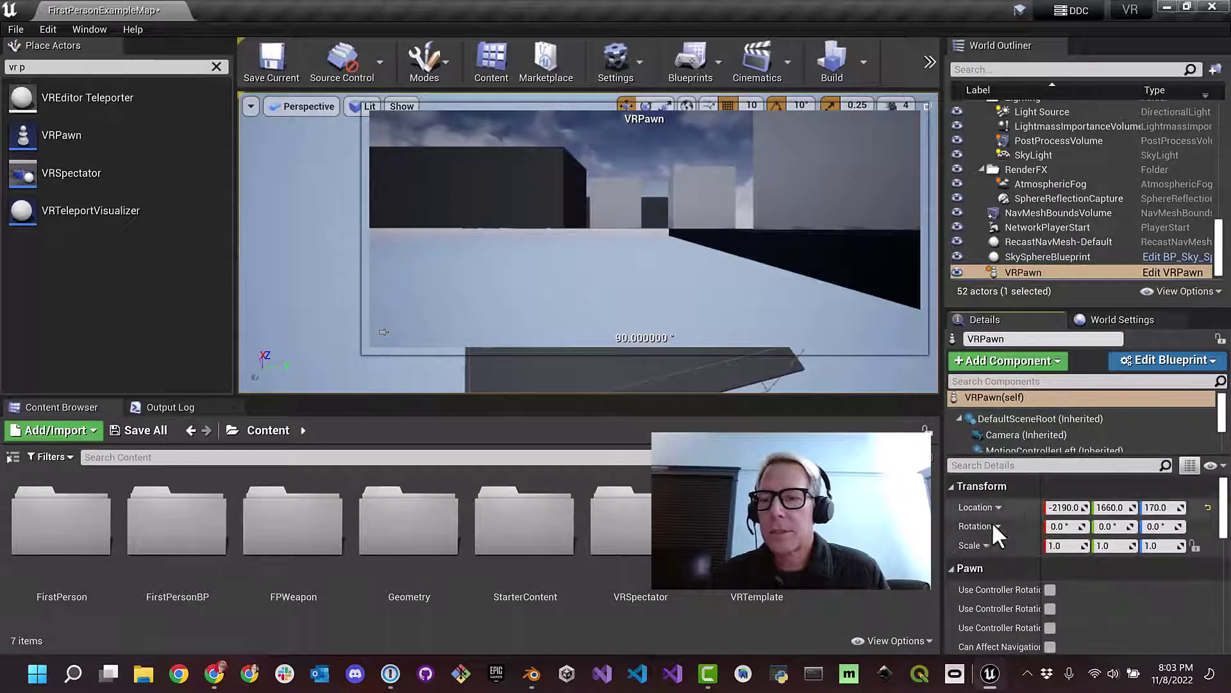
pyautogui.scroll(-5, 1013, 525)
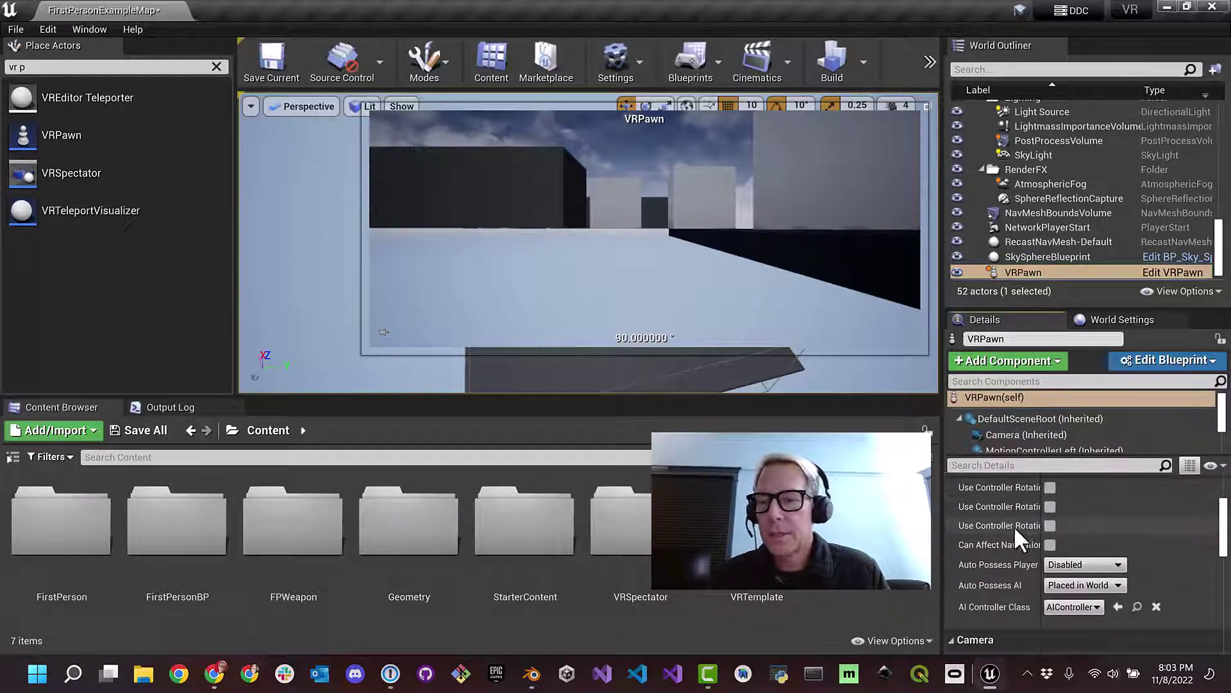
pyautogui.scroll(1, 1014, 525)
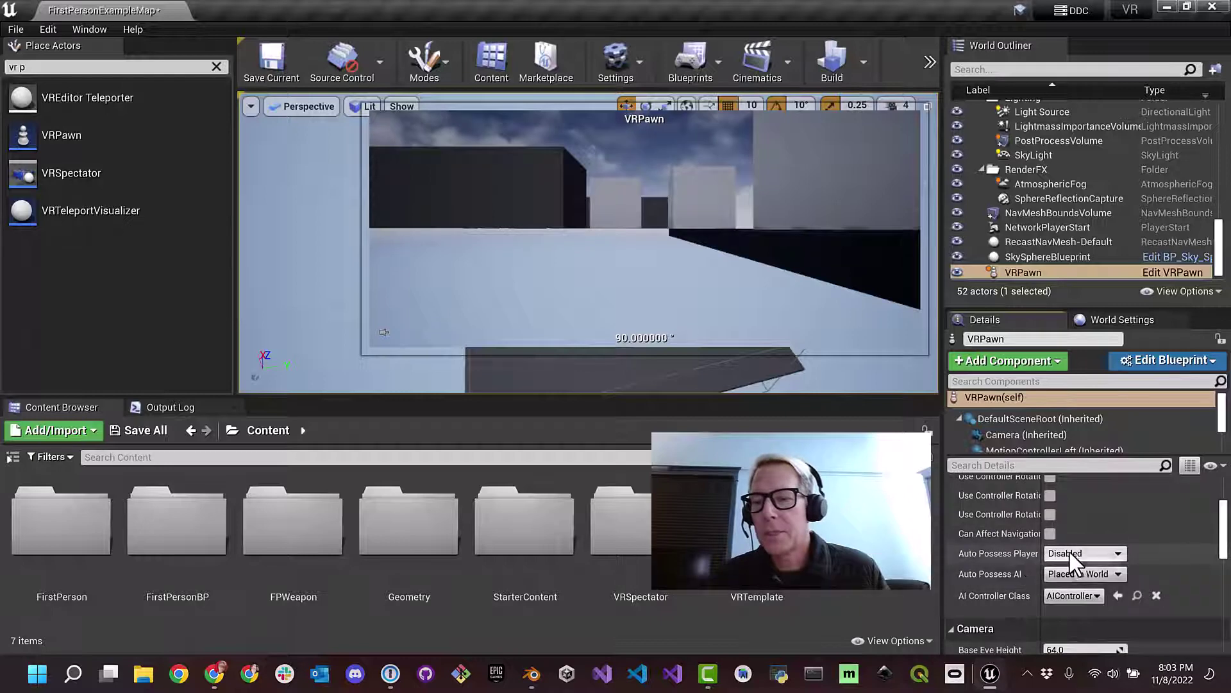
pyautogui.click(1072, 553)
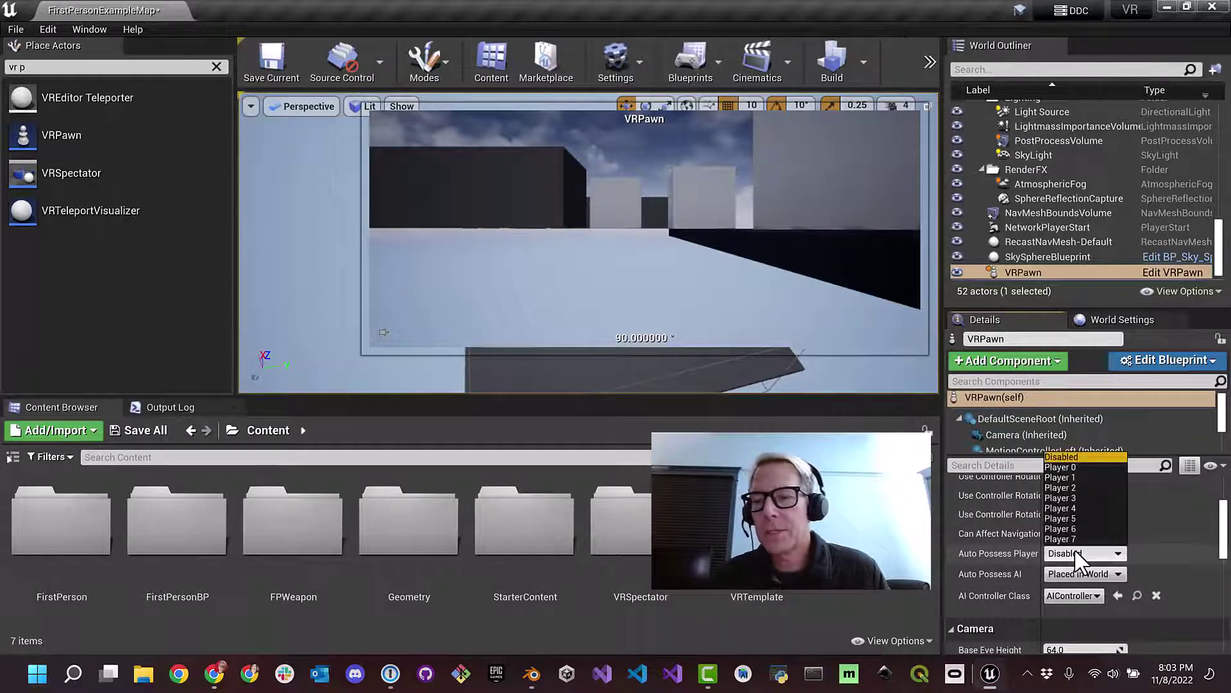
pyautogui.click(1067, 466)
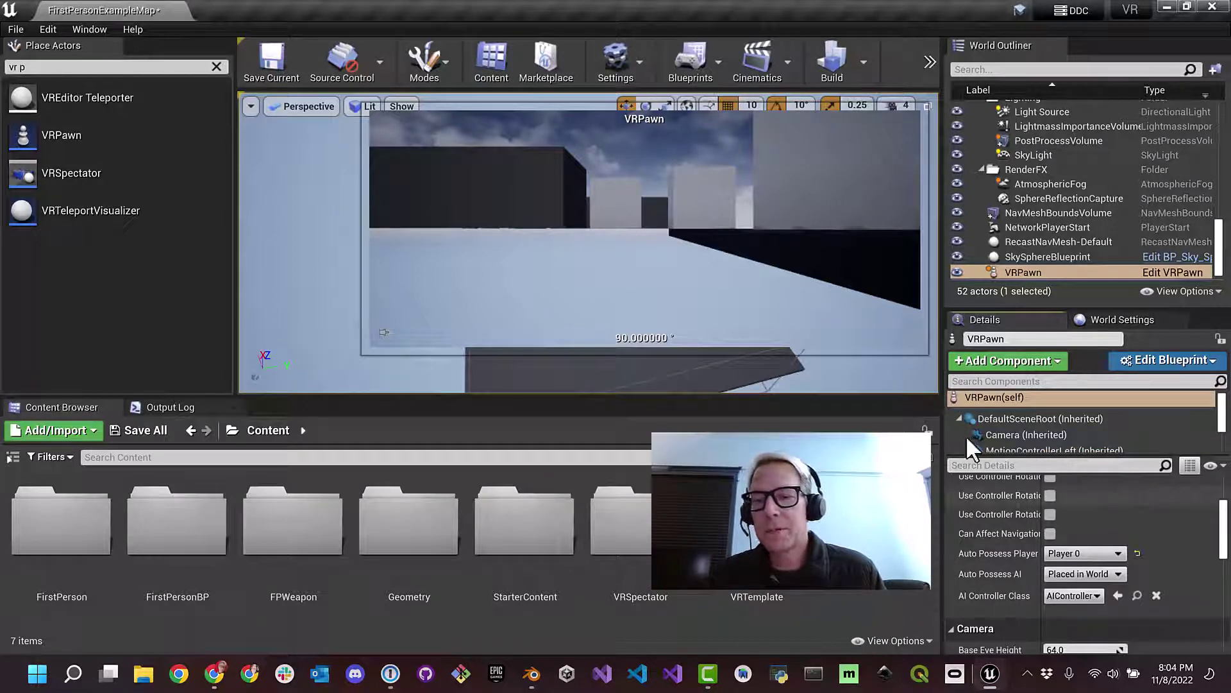
pyautogui.click(268, 71)
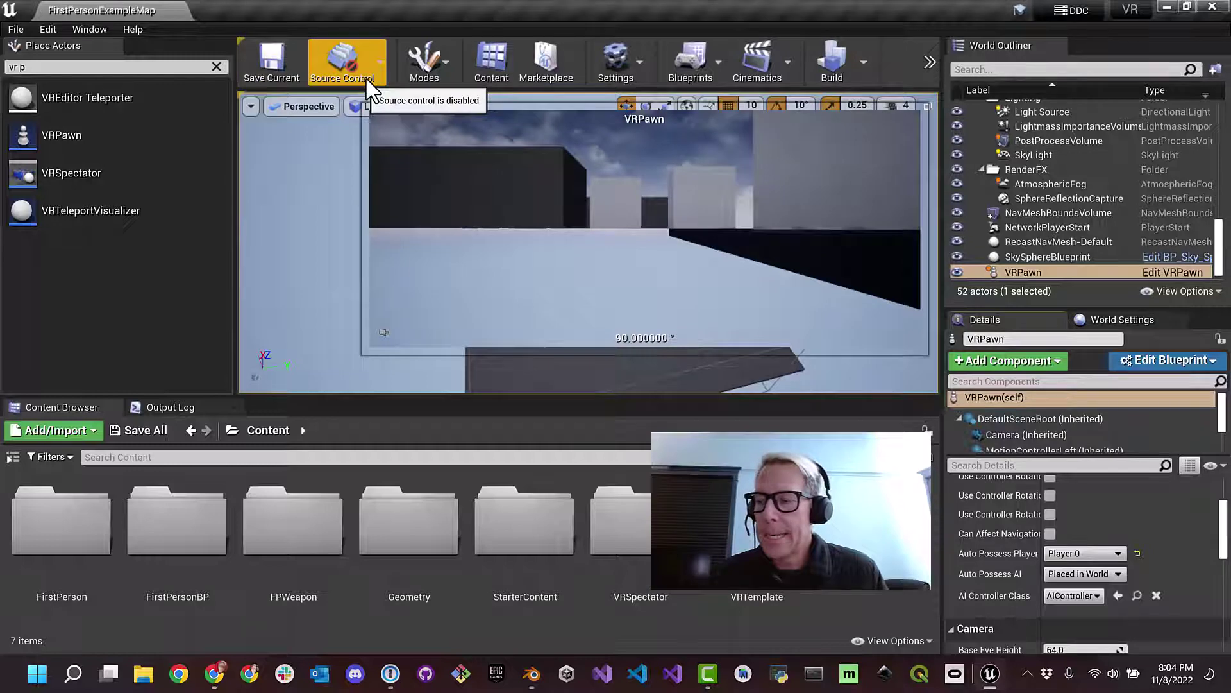
# Step: Open the Maps & Modes page of the Project Settings
pyautogui.click(16, 32)
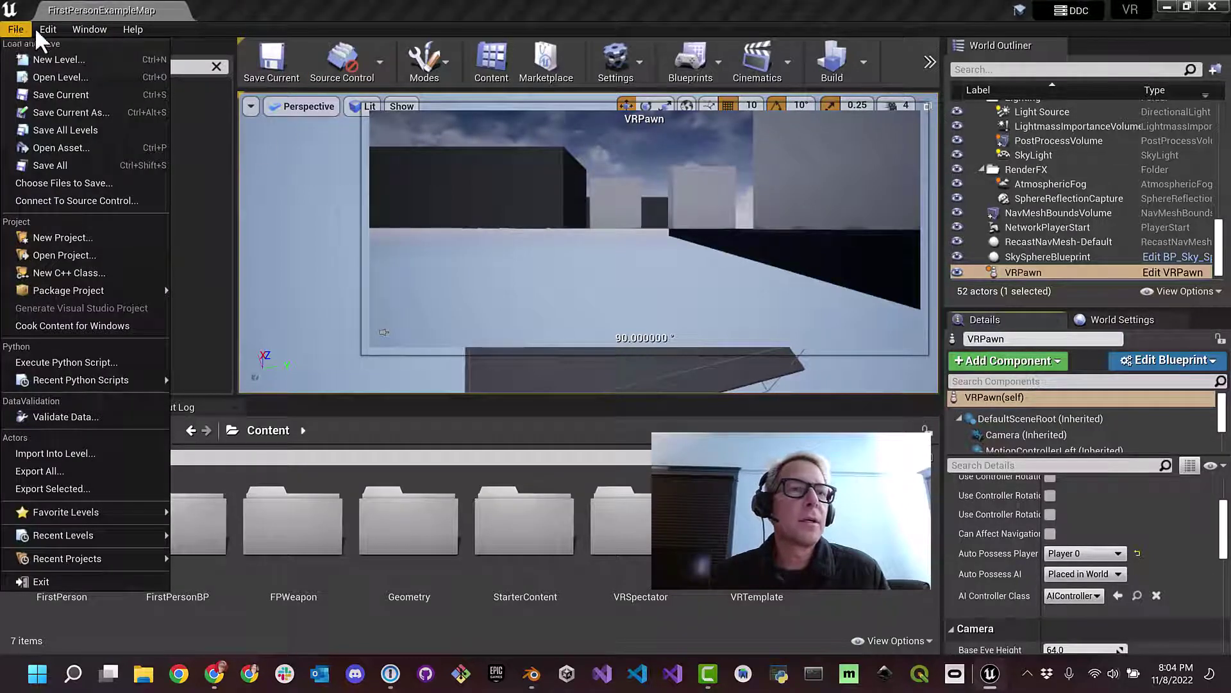
pyautogui.moveTo(48, 29)
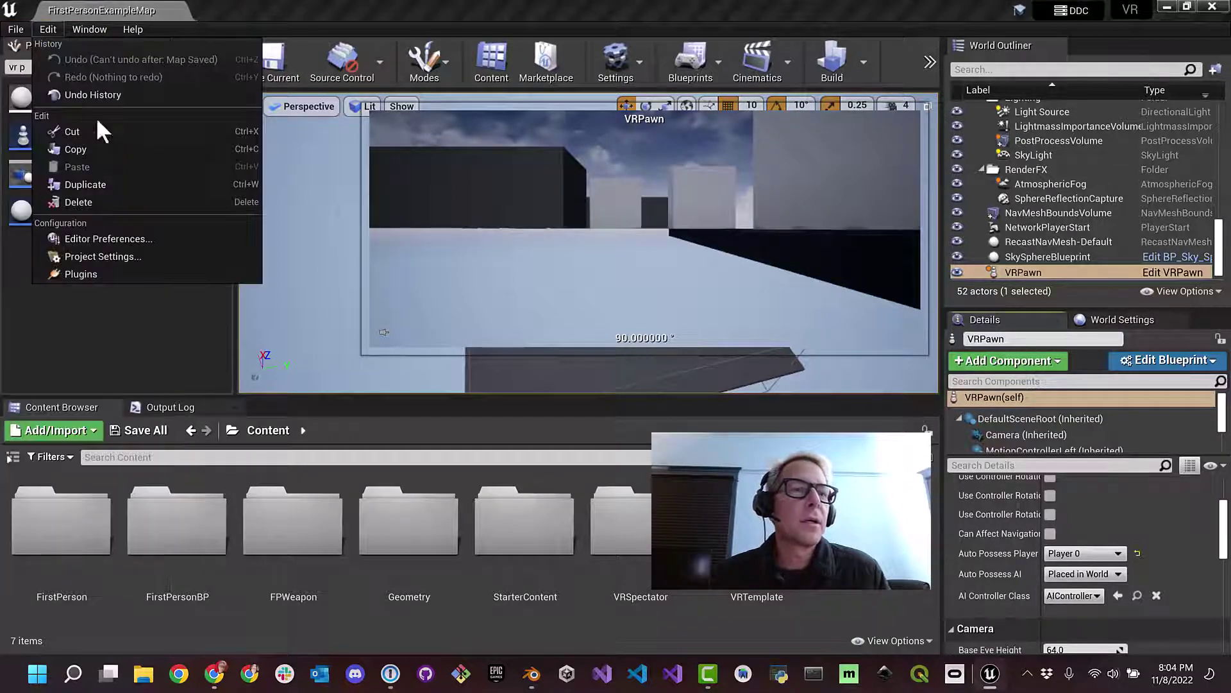
pyautogui.click(116, 255)
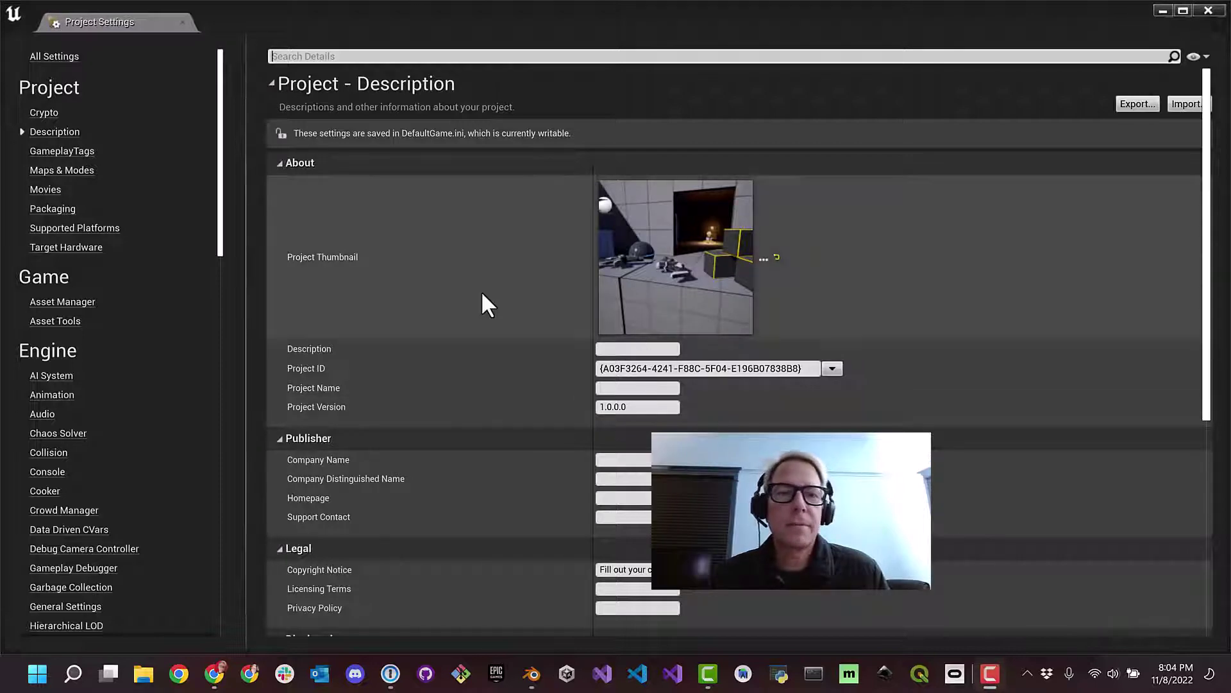
pyautogui.scroll(-3, 445, 261)
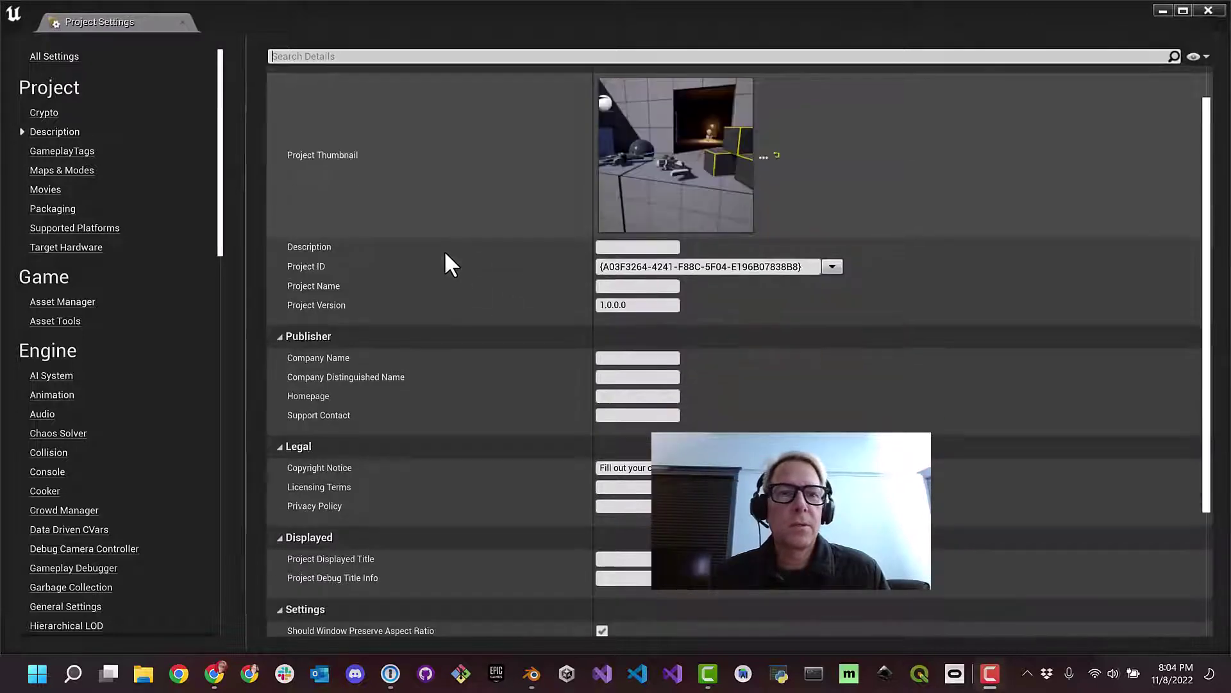
pyautogui.scroll(3, 445, 261)
pyautogui.scroll(-3, 414, 263)
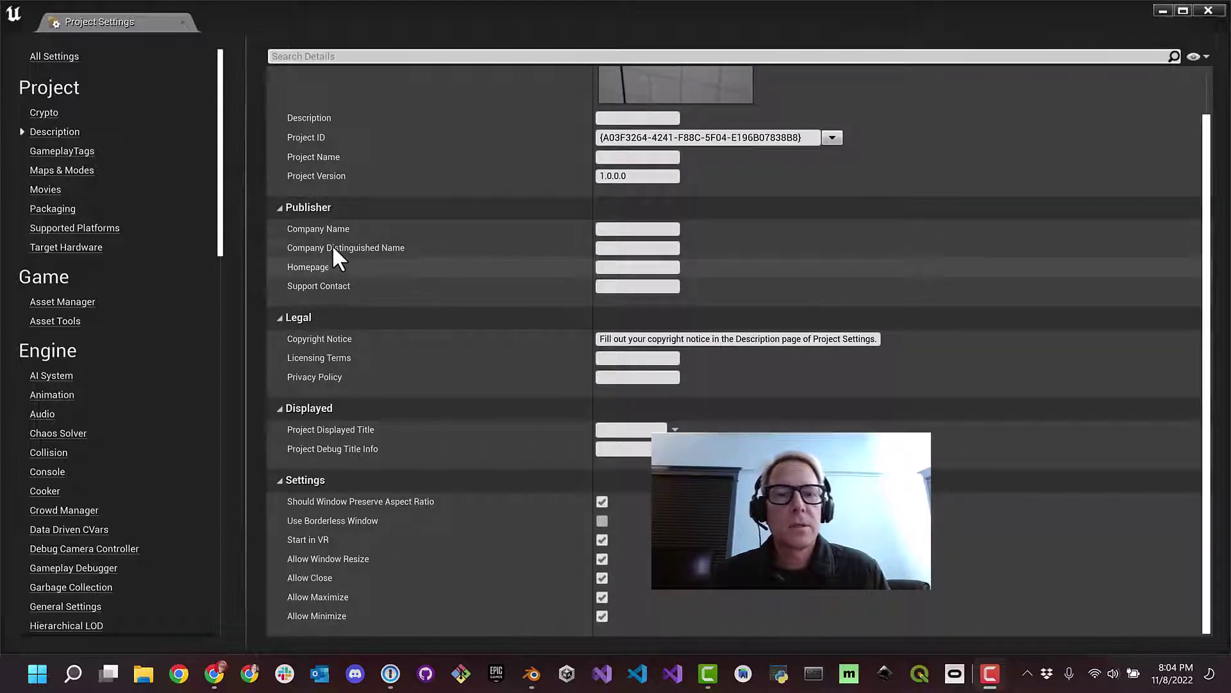
pyautogui.click(62, 170)
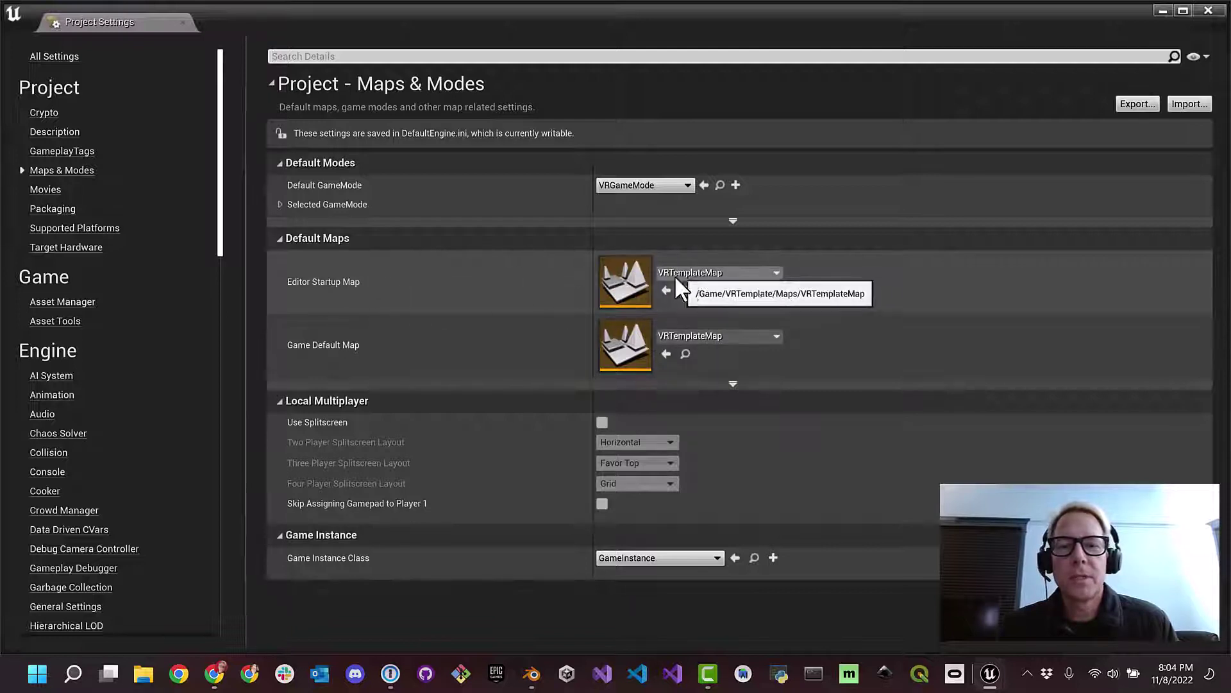
# Step: Set both the Editor Startup Map and the Game Default Map to FirstPersonExampleMap
pyautogui.click(759, 272)
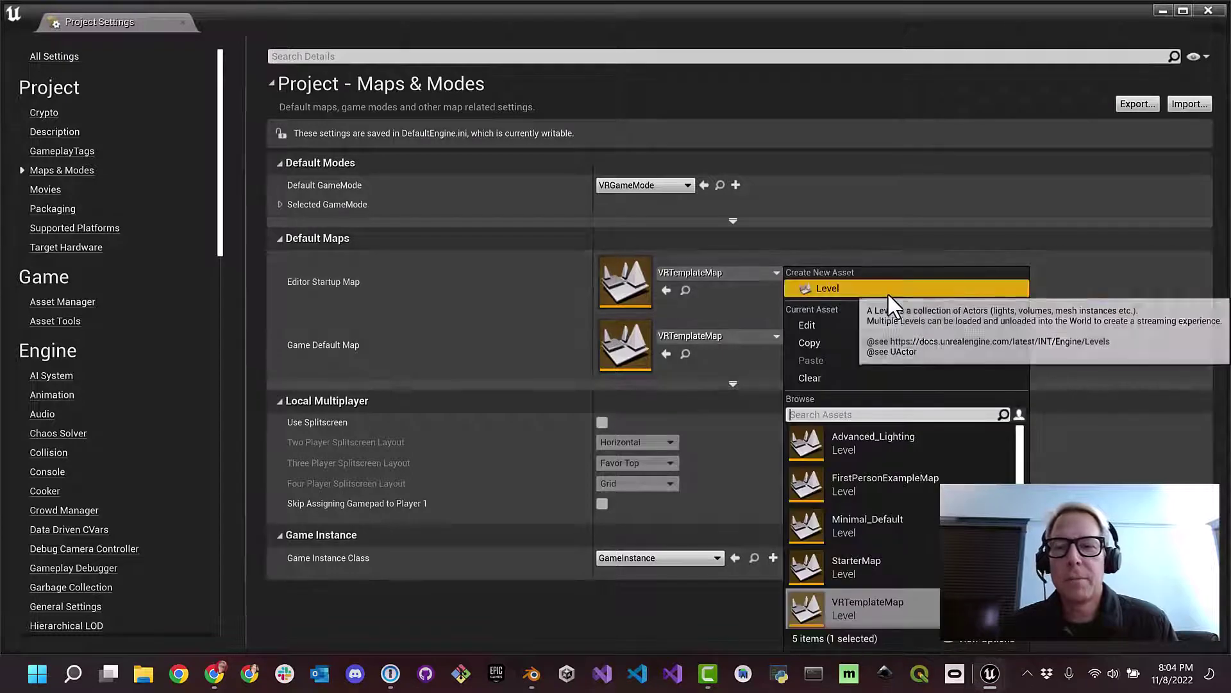
pyautogui.click(734, 470)
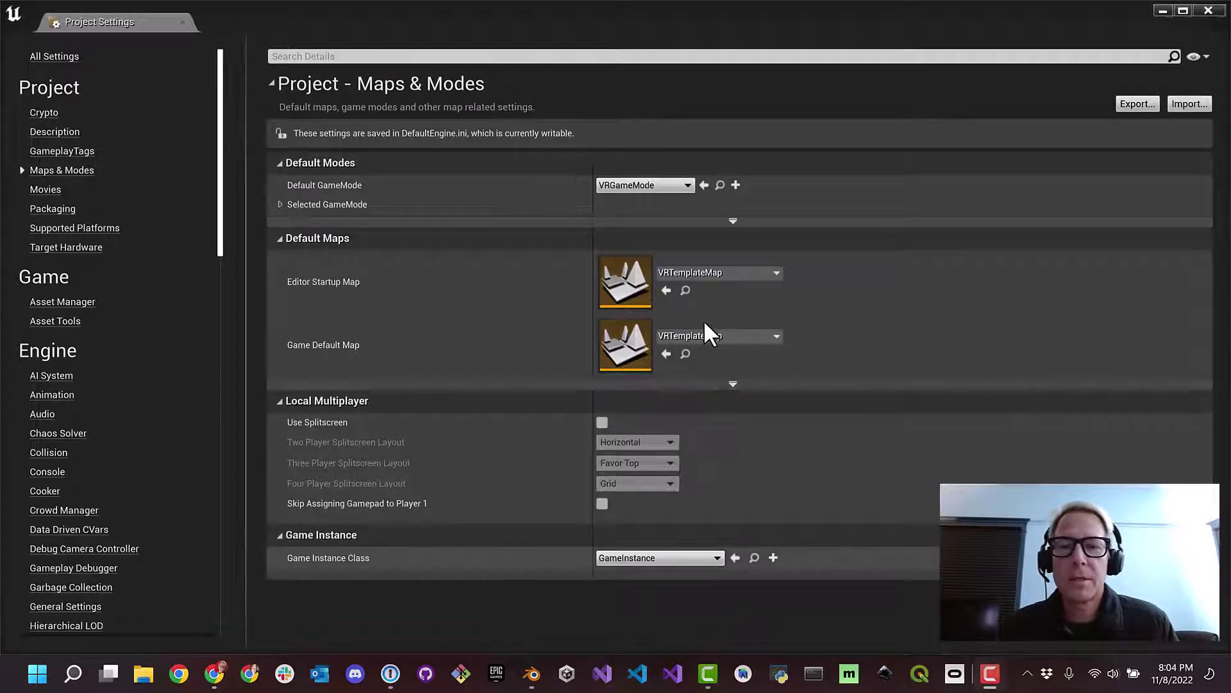
pyautogui.click(732, 272)
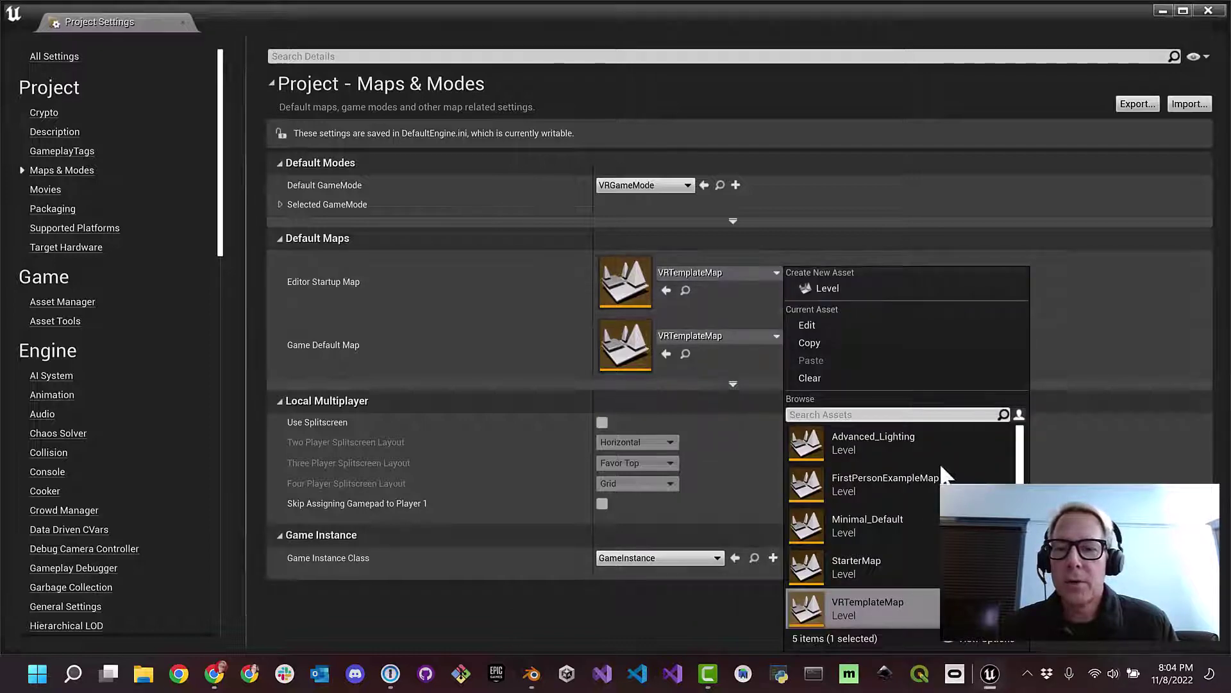
pyautogui.click(905, 475)
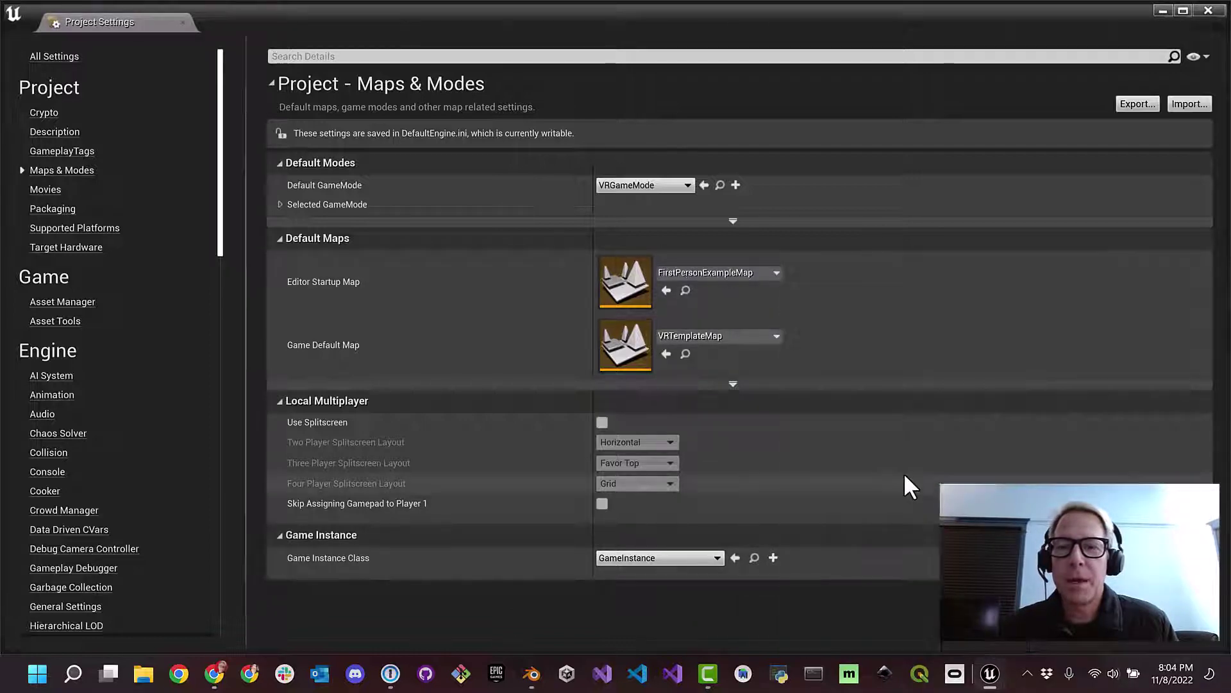
pyautogui.click(730, 333)
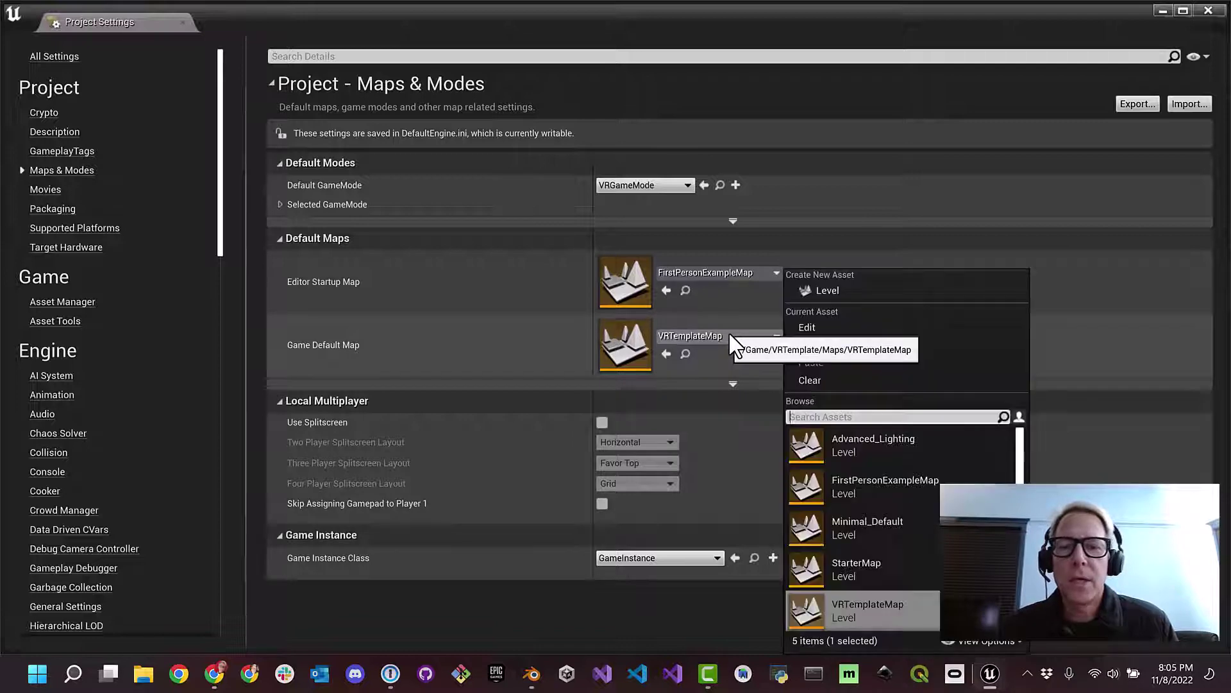
pyautogui.click(913, 483)
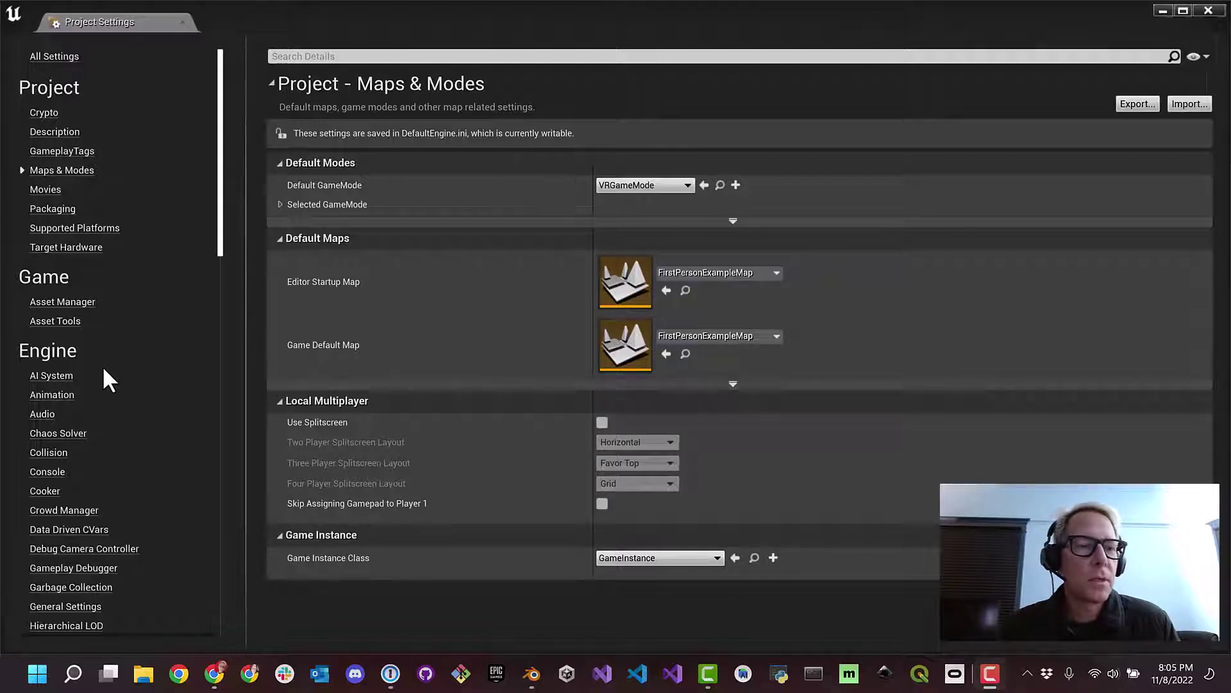
# Step: Open the Android platform settings and configure the project for the Android platform
pyautogui.scroll(-8, 99, 363)
pyautogui.scroll(-5, 98, 363)
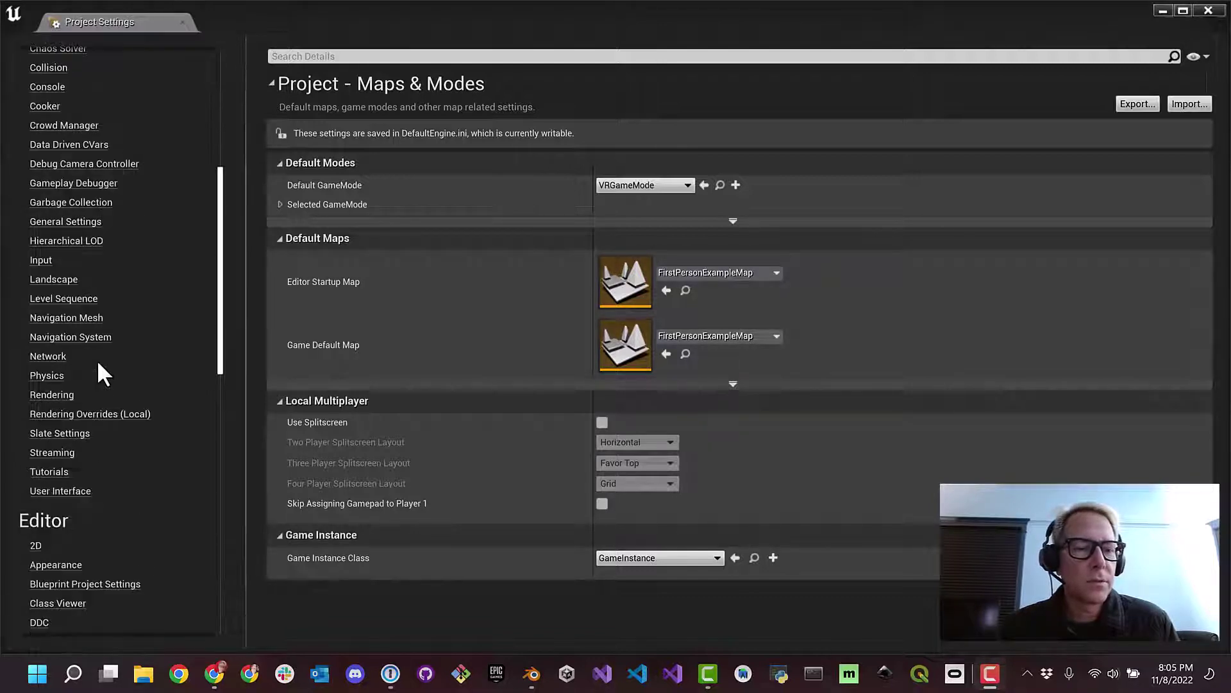
pyautogui.scroll(-2, 98, 363)
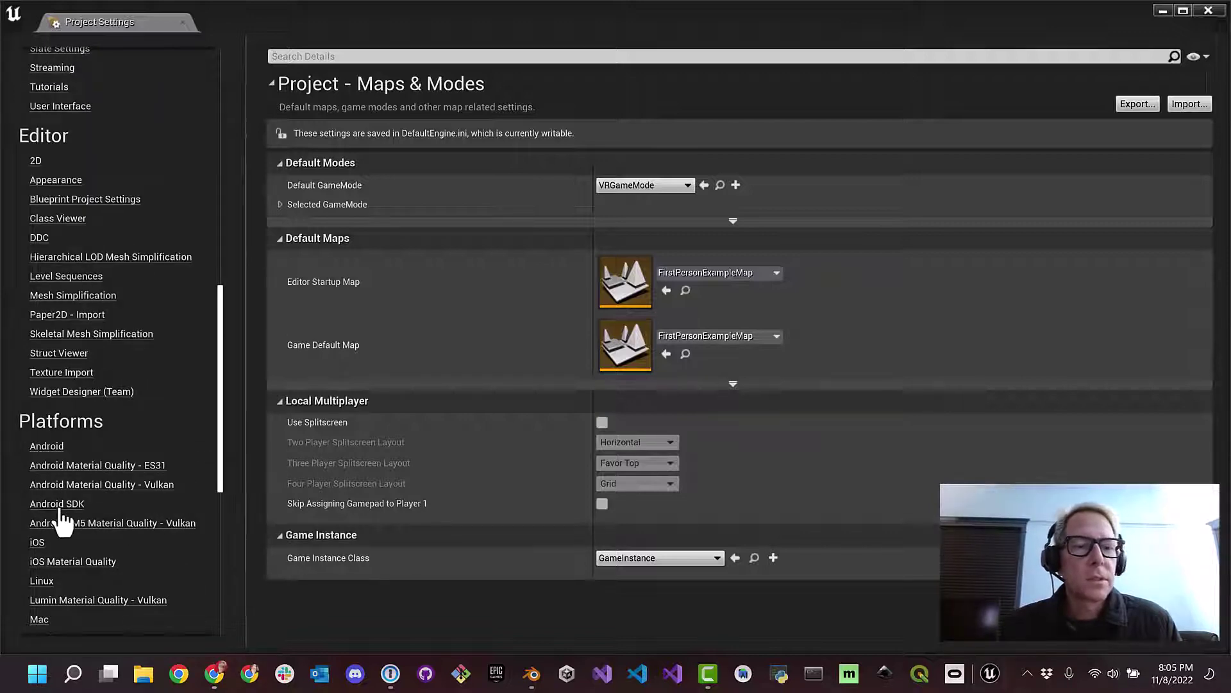
pyautogui.click(55, 504)
pyautogui.click(38, 446)
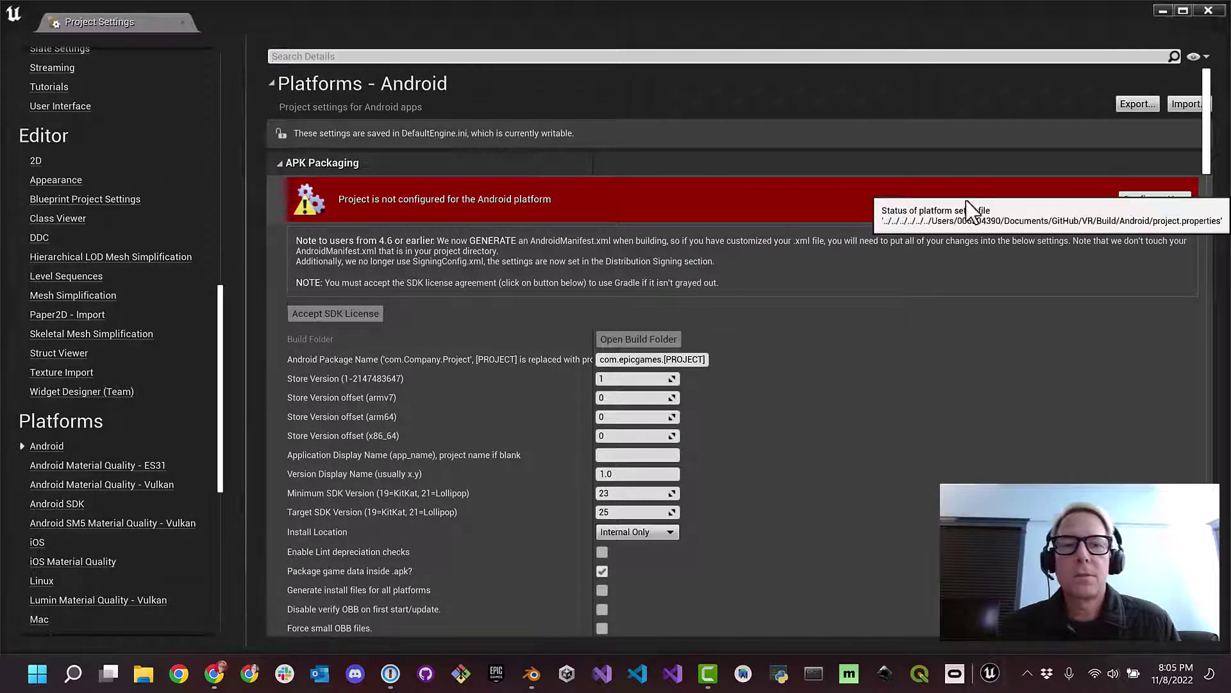
pyautogui.click(1154, 199)
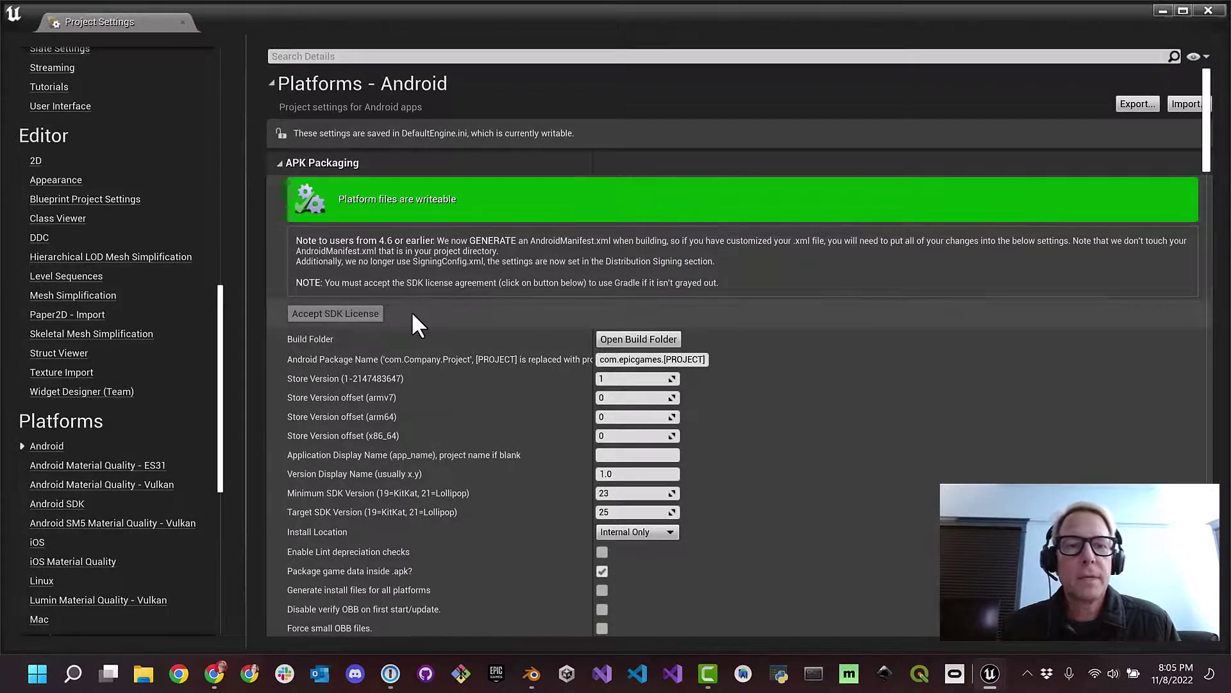
# Step: Enable arm64 support and disable armv7 support in the Android build settings, and save the current level
pyautogui.scroll(-3, 561, 318)
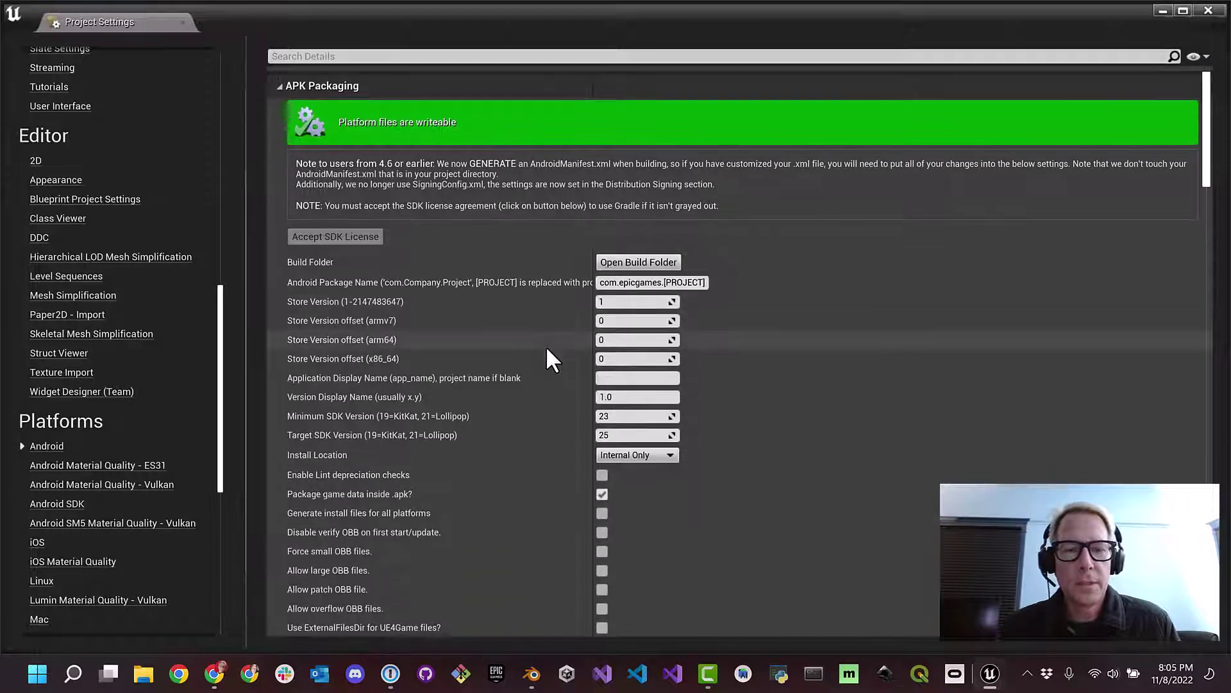
pyautogui.scroll(-8, 546, 350)
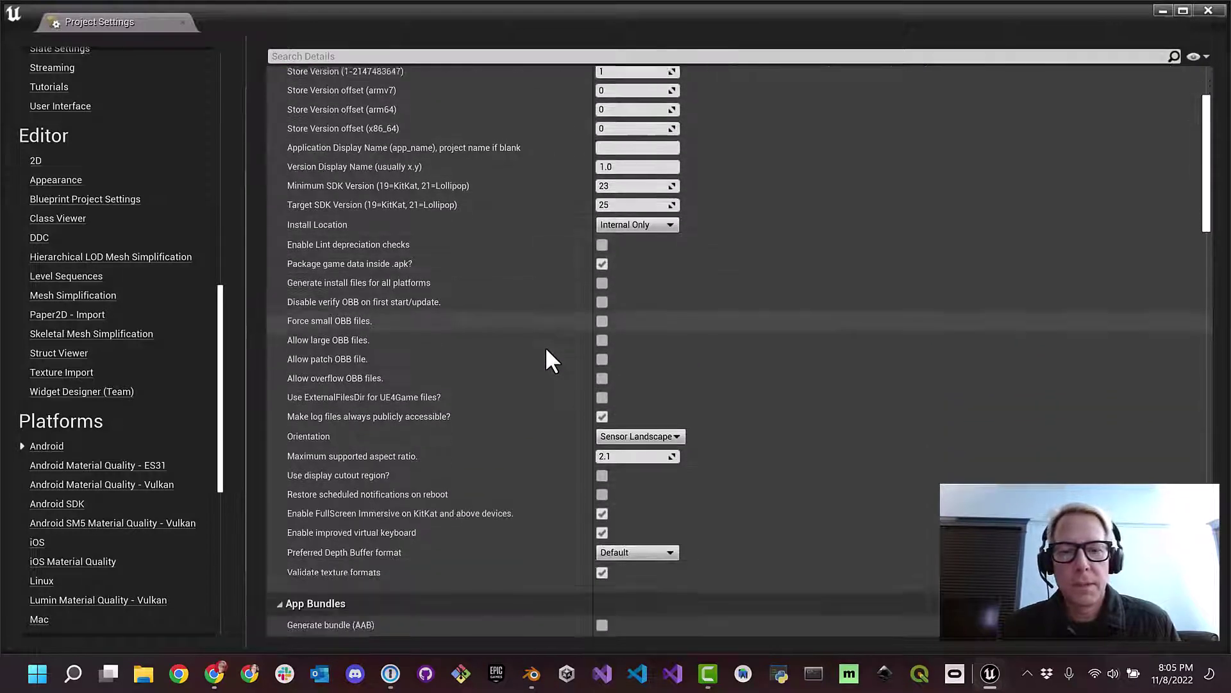
pyautogui.scroll(-10, 546, 350)
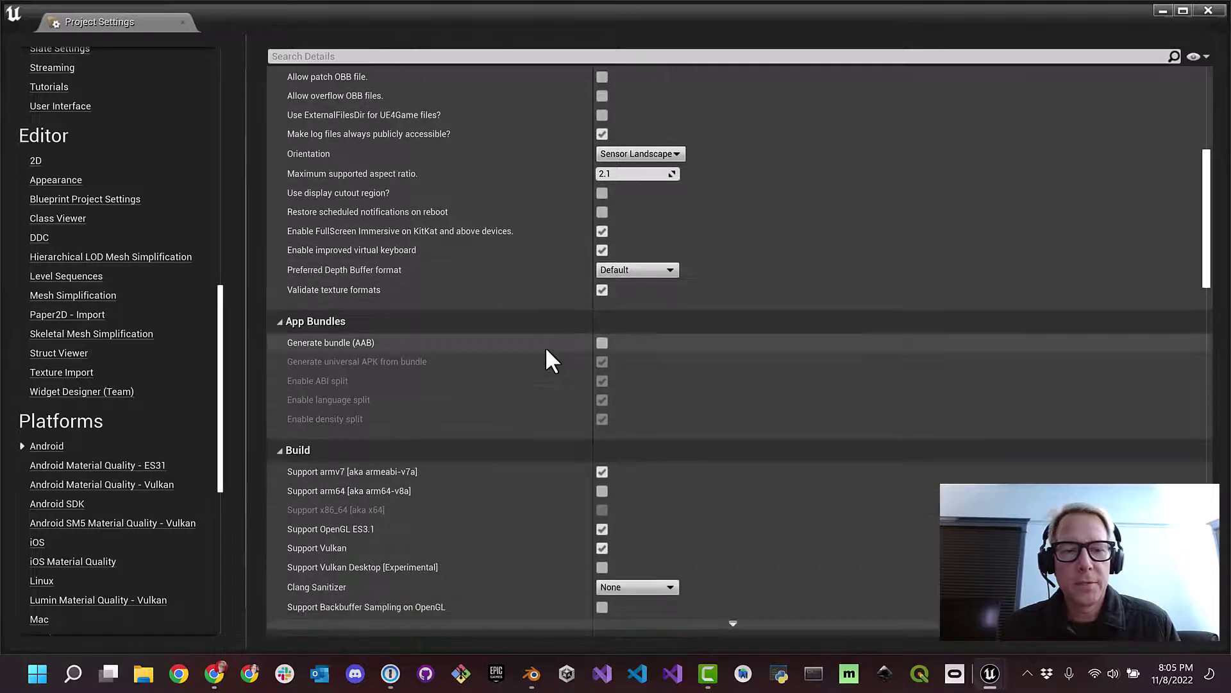
pyautogui.scroll(-2, 545, 347)
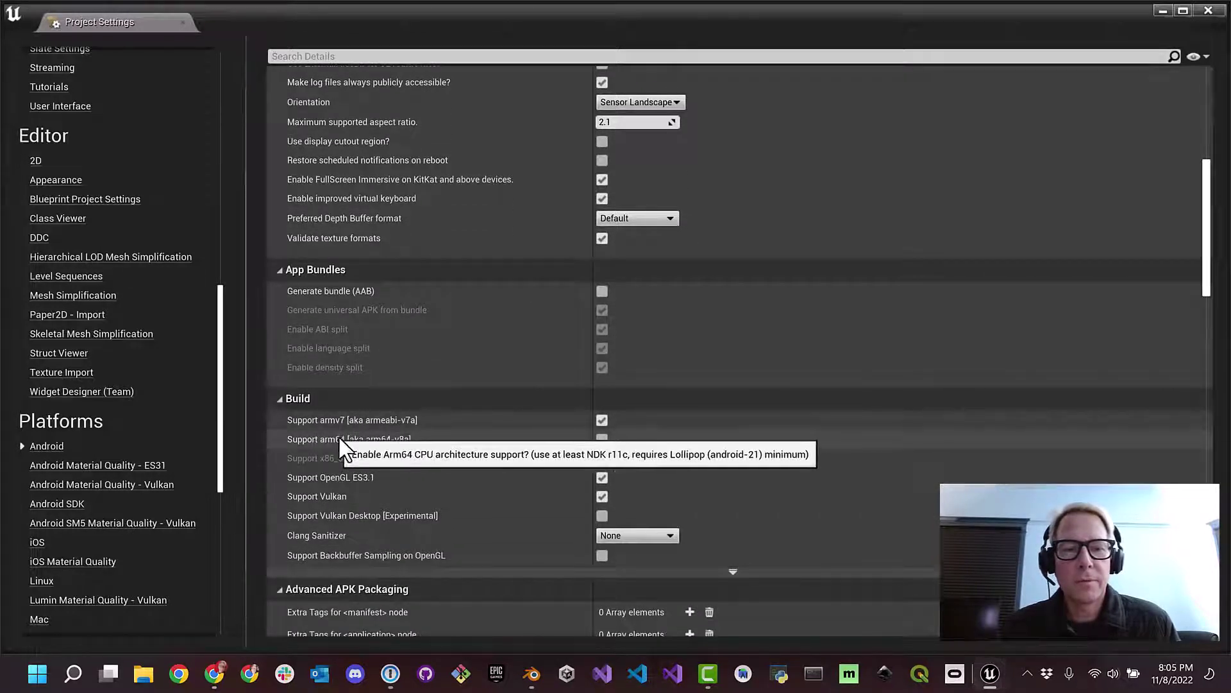
pyautogui.click(601, 439)
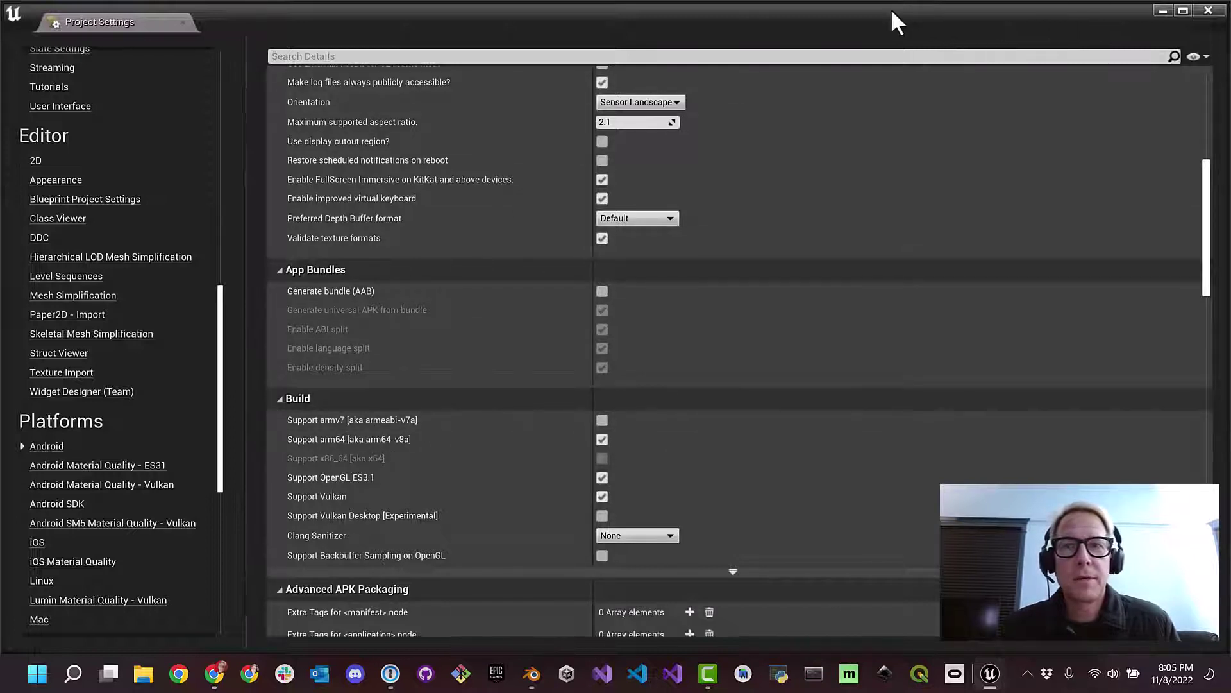
pyautogui.click(1209, 9)
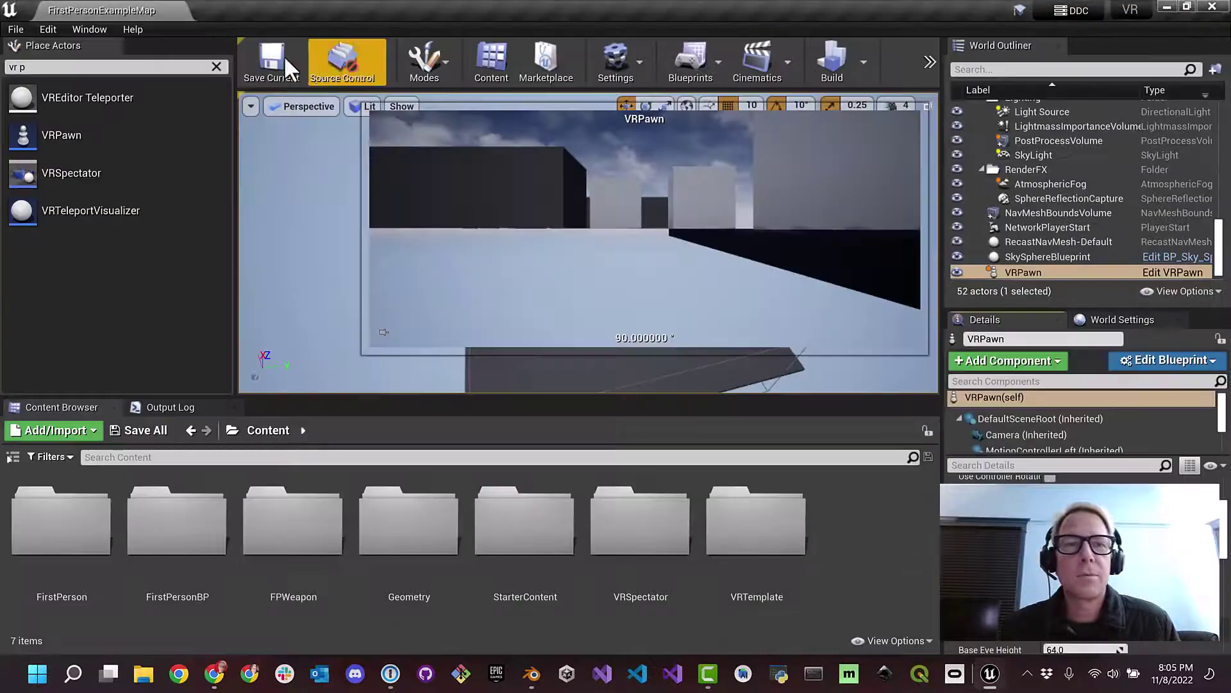
pyautogui.click(270, 61)
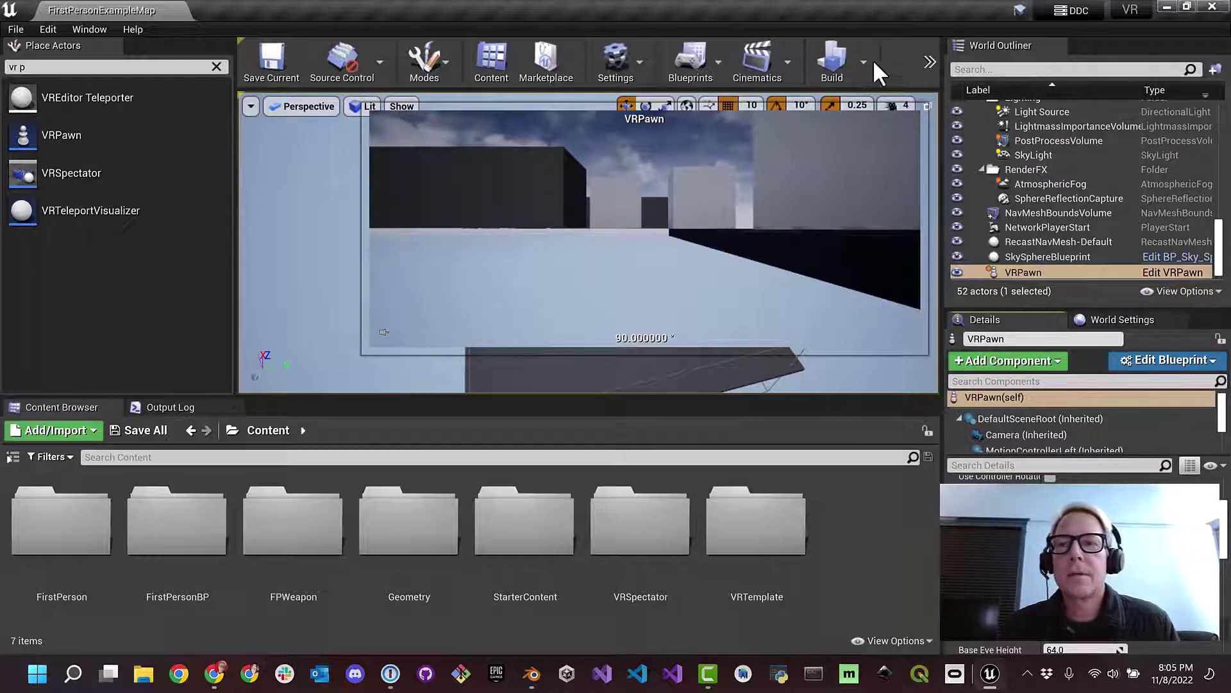
# Step: Run the level in Simulate mode, look over the floor and blocks, and stop the simulation
pyautogui.click(929, 52)
pyautogui.moveTo(984, 145)
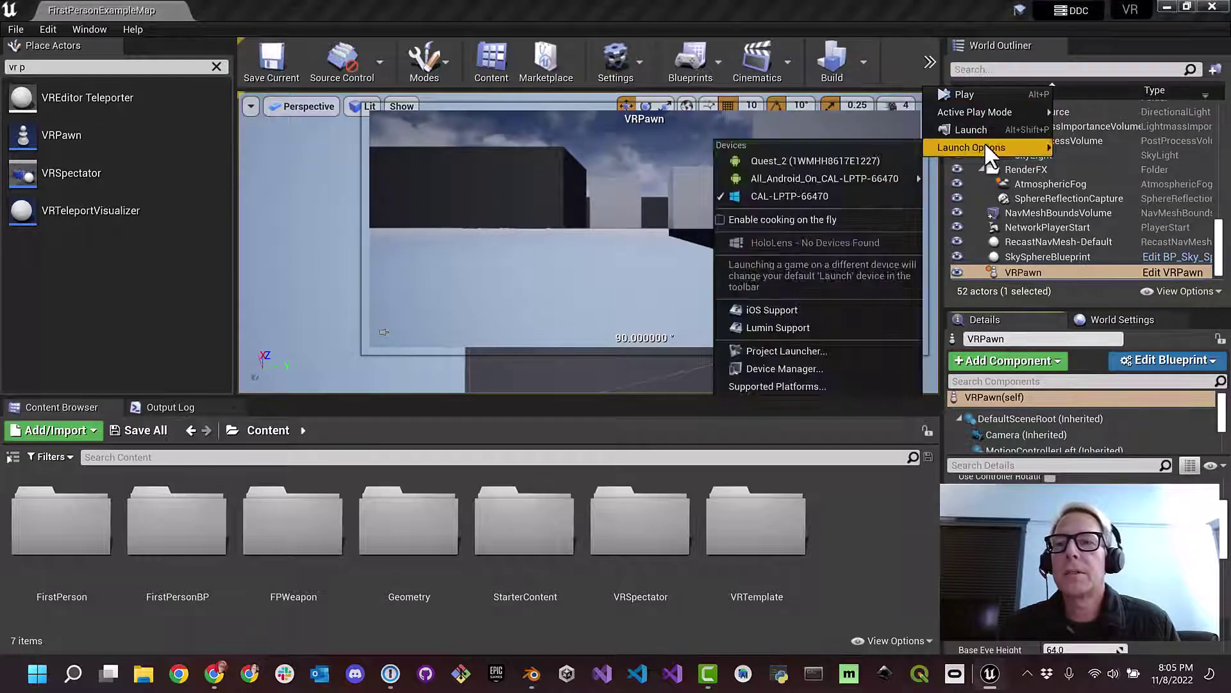
pyautogui.moveTo(977, 108)
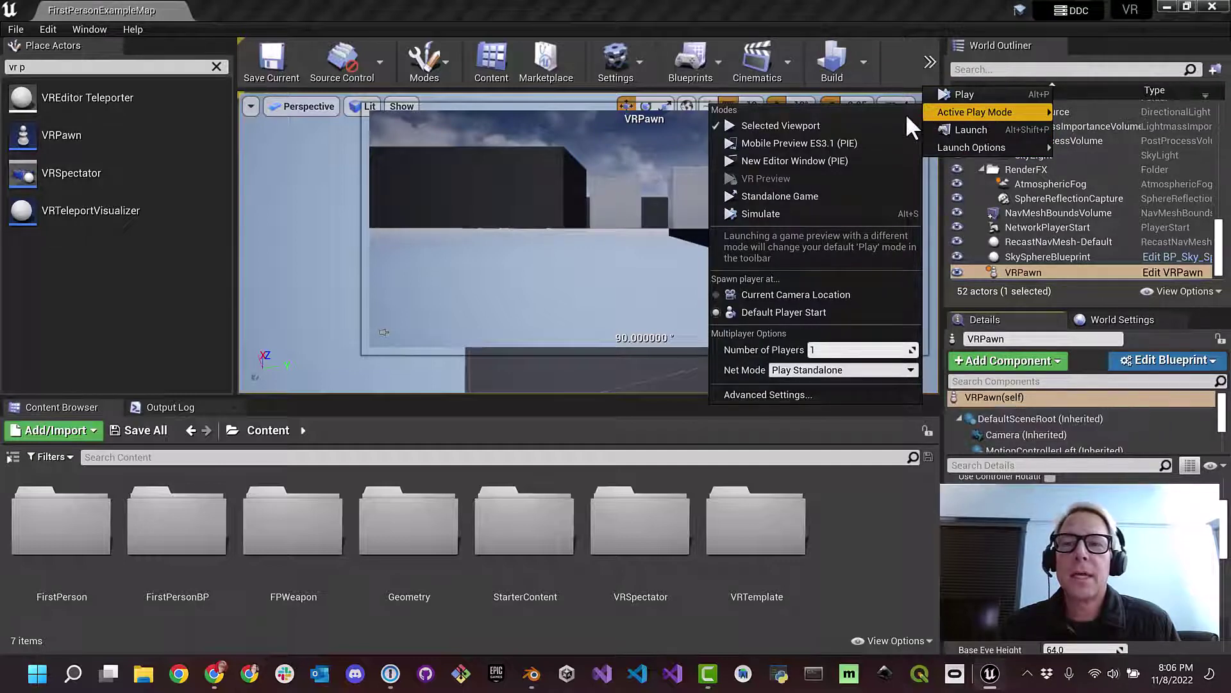
pyautogui.click(781, 216)
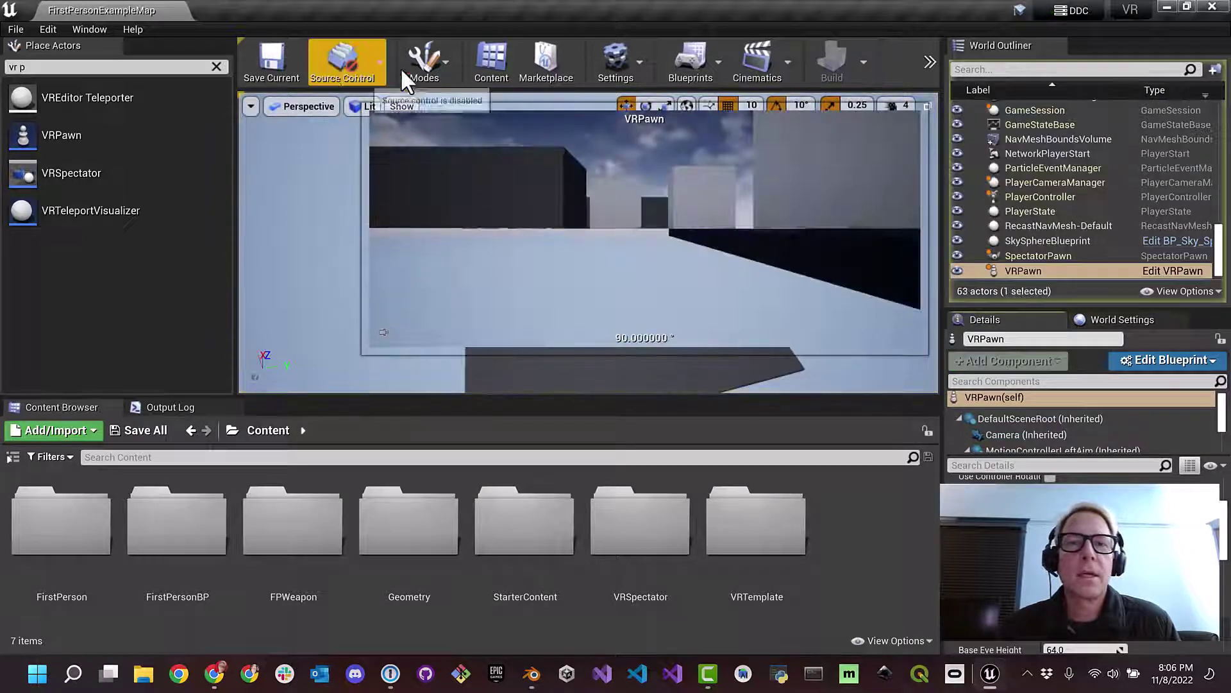
pyautogui.click(930, 62)
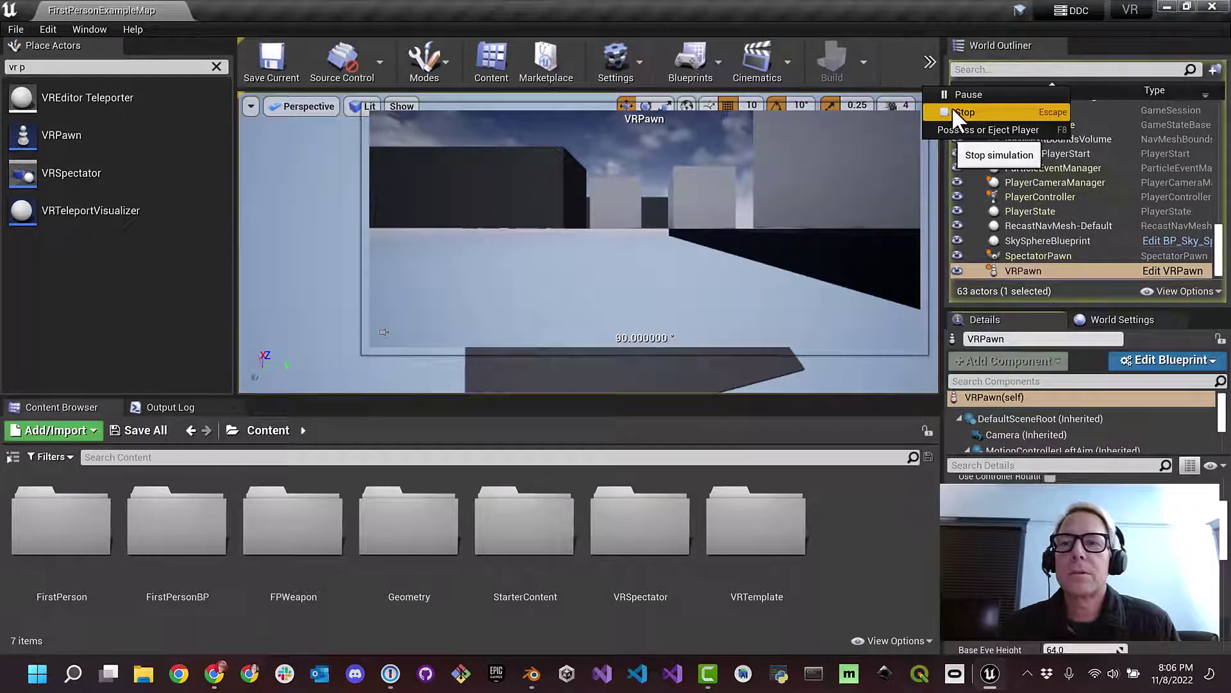
pyautogui.press('Escape')
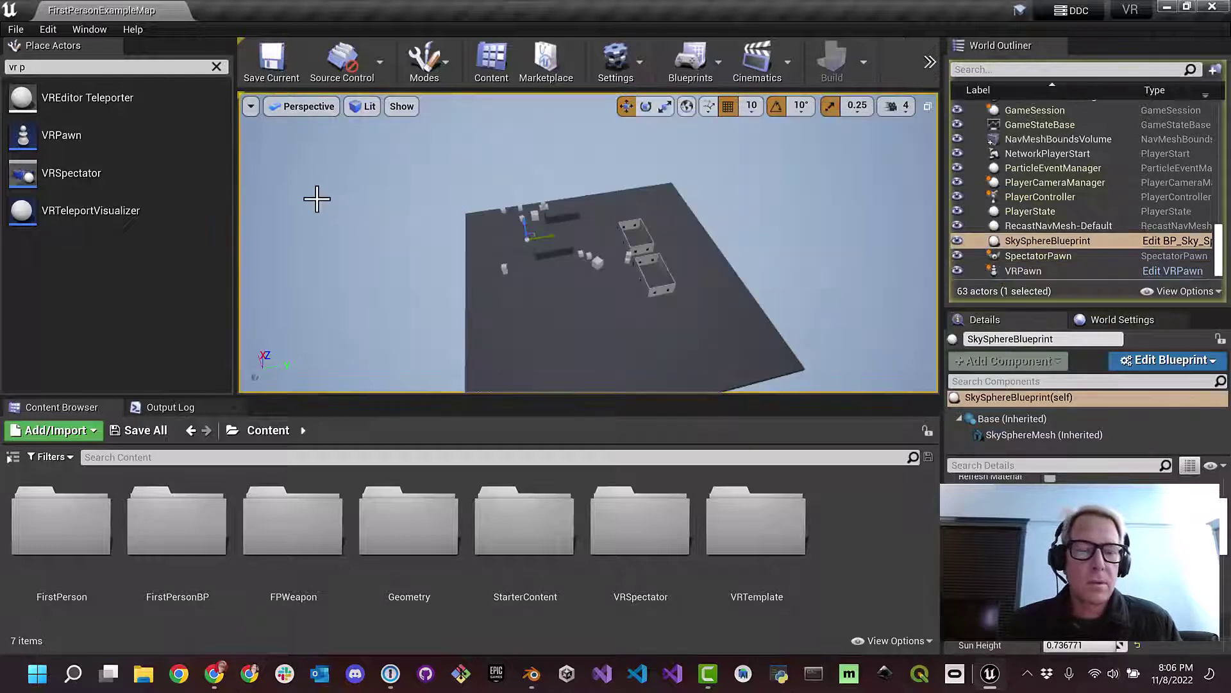
pyautogui.moveTo(317, 198); pyautogui.dragTo(324, 173)
pyautogui.click(927, 60)
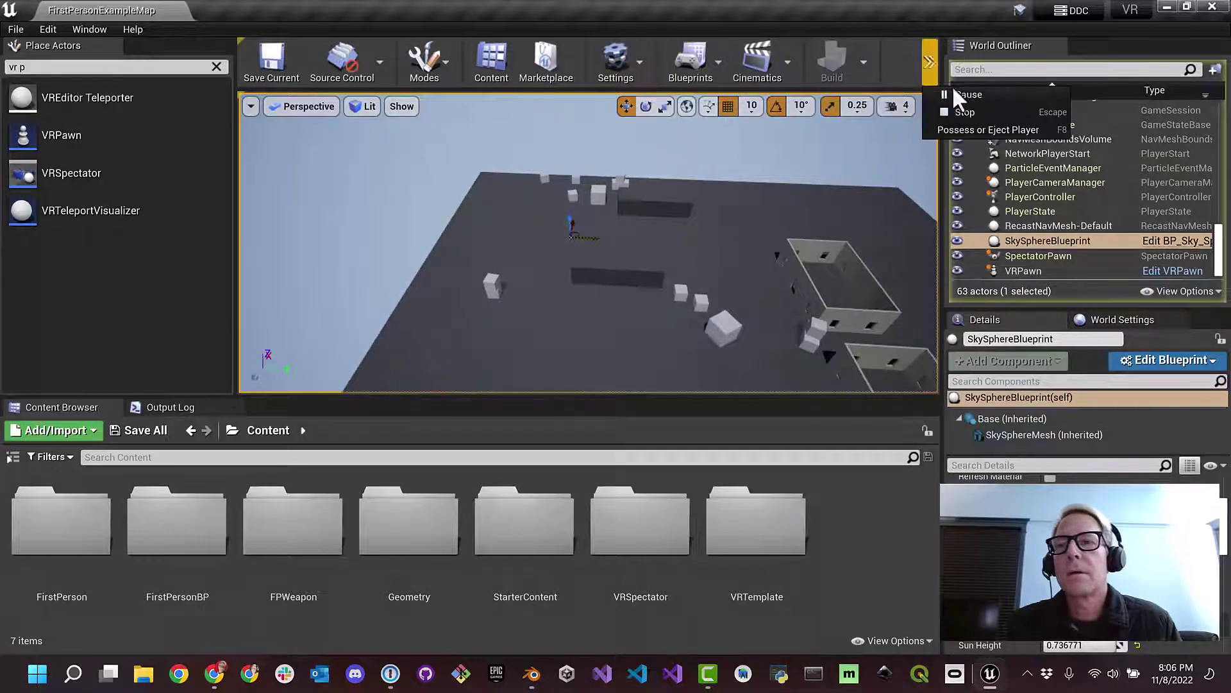
pyautogui.click(979, 104)
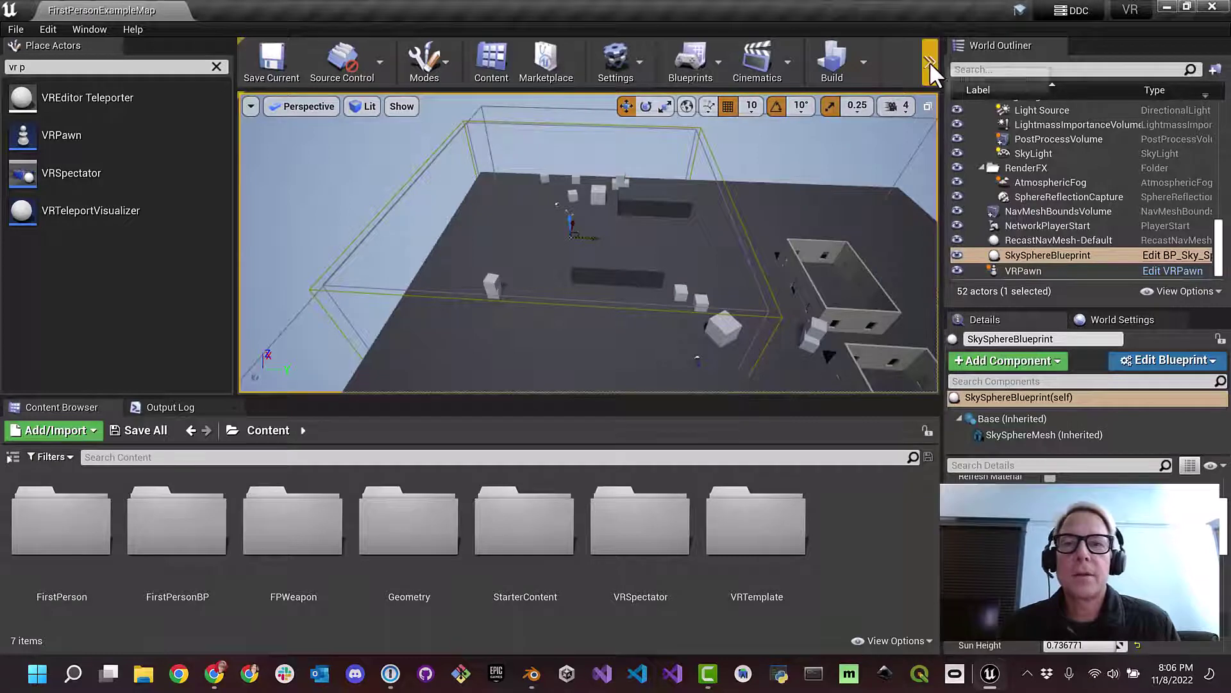
# Step: Launch the project on the connected Quest_2 device and show the output log
pyautogui.click(865, 62)
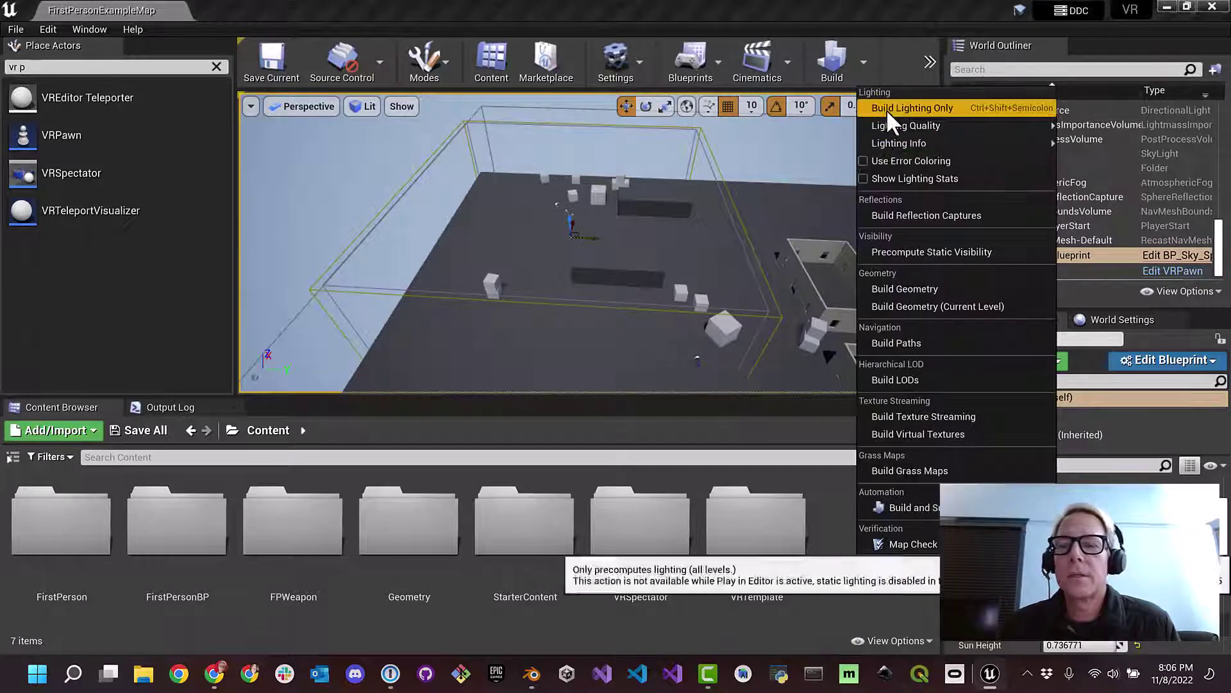
pyautogui.click(929, 62)
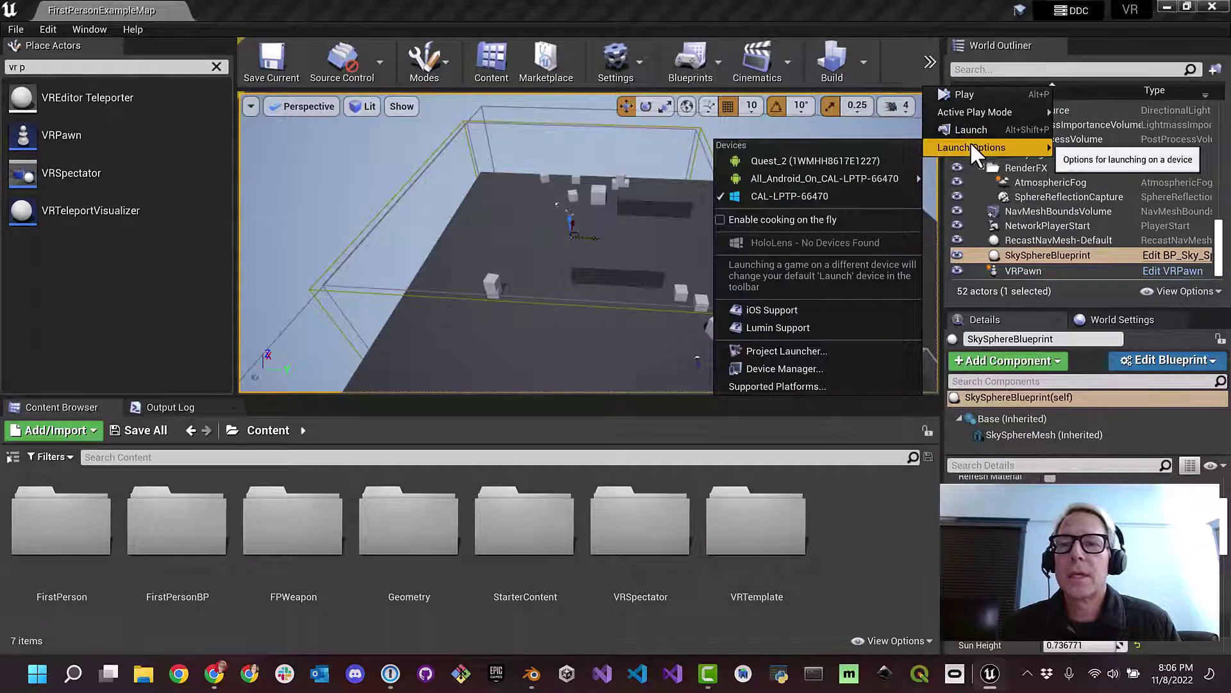
pyautogui.click(818, 160)
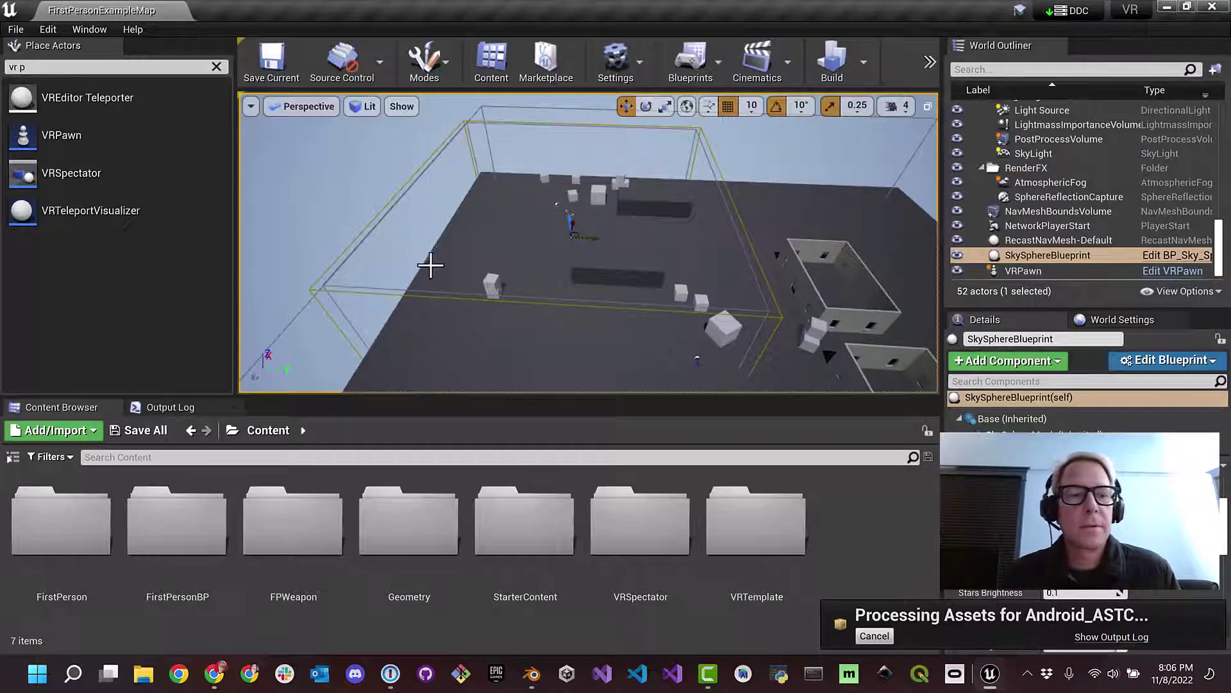
pyautogui.click(196, 407)
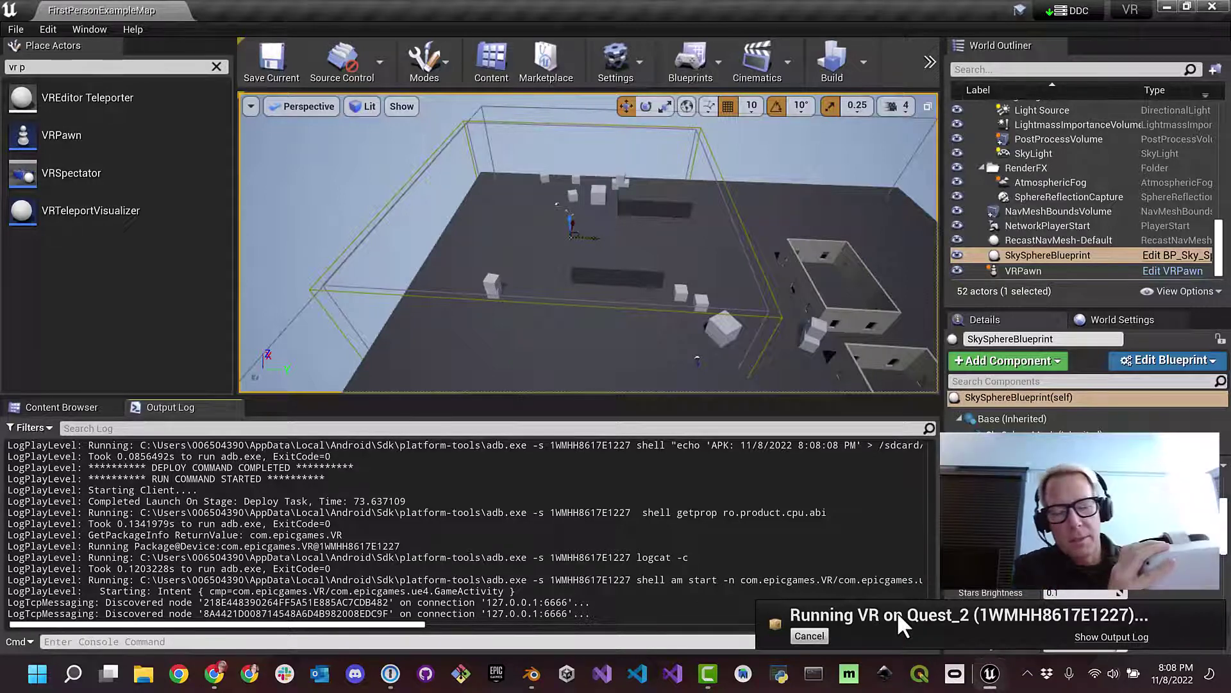
# Step: Switch to the Oculus casting page in Google Chrome
pyautogui.hotkey('alt', 'Tab')
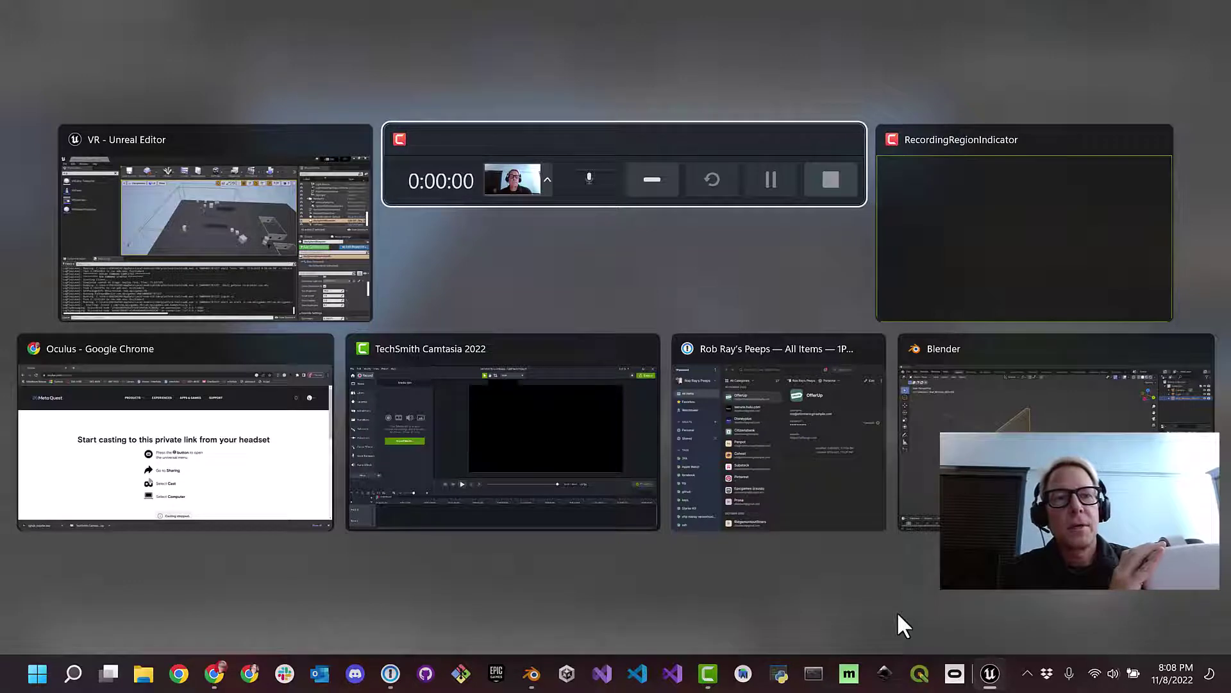
pyautogui.hotkey('alt', 'Tab')
pyautogui.hotkey('alt', 'Tab')
pyautogui.hotkey('alt', 'Tab')
pyautogui.hotkey('alt', 'Tab')
pyautogui.hotkey('alt', 'Tab')
pyautogui.hotkey('alt', 'Tab')
pyautogui.hotkey('alt', 'Tab')
pyautogui.hotkey('alt', 'Tab')
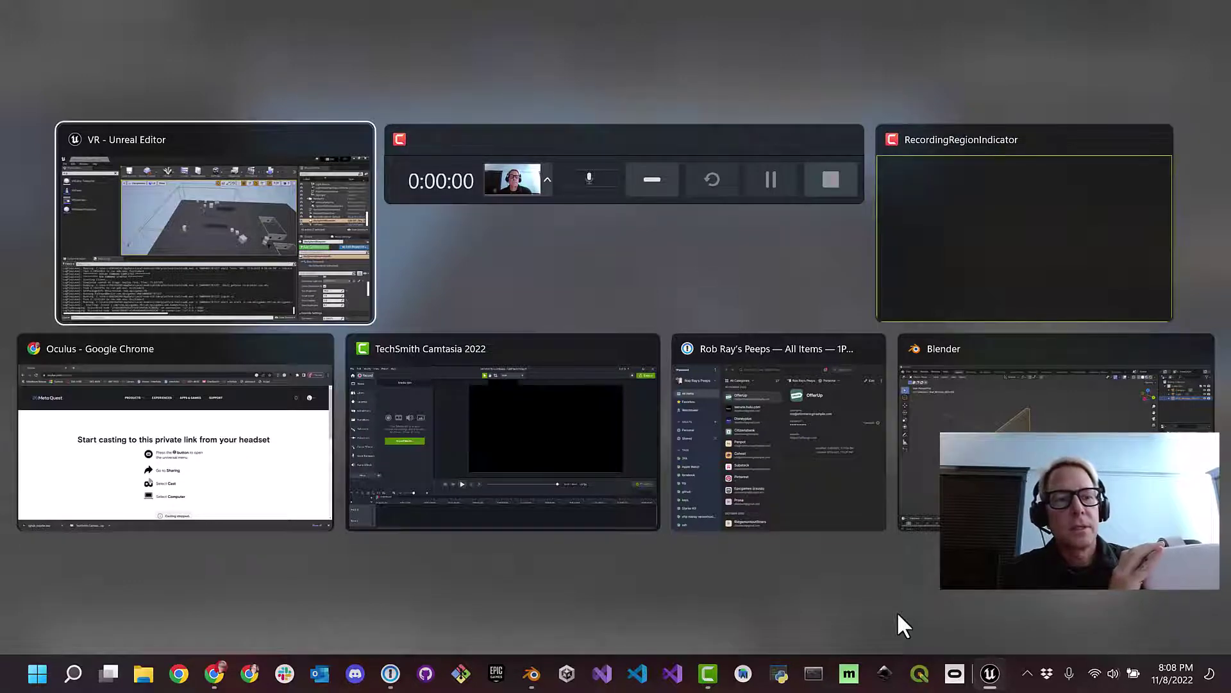
pyautogui.hotkey('alt', 'Tab')
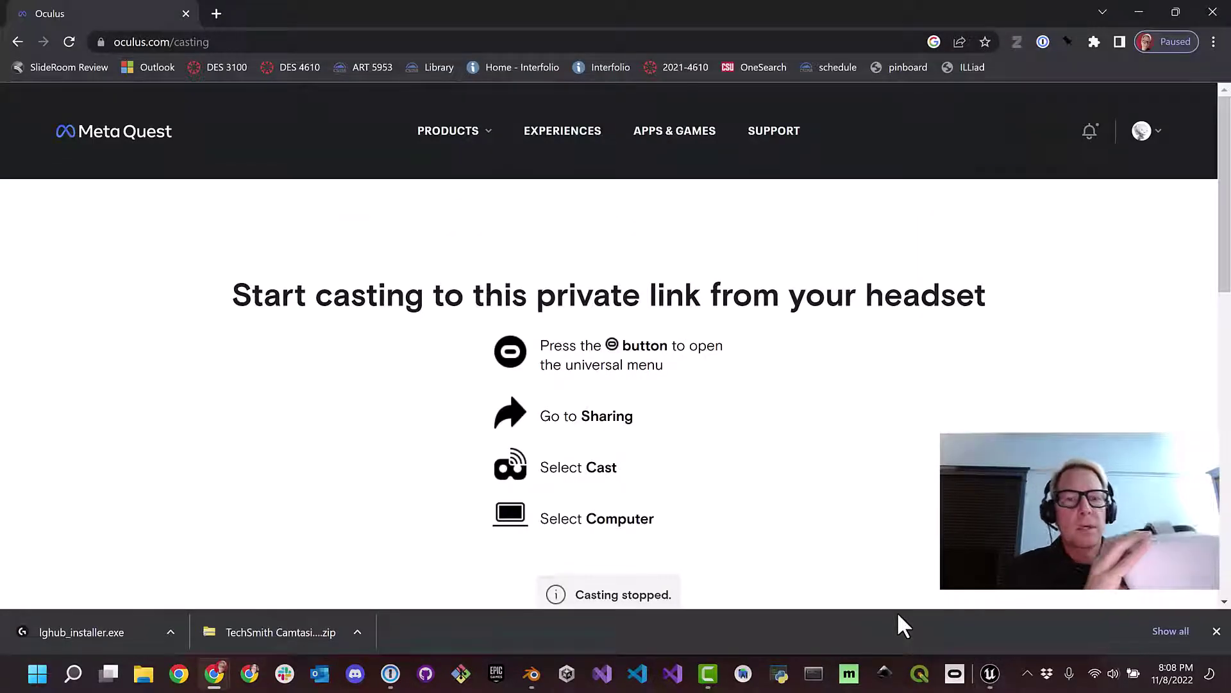